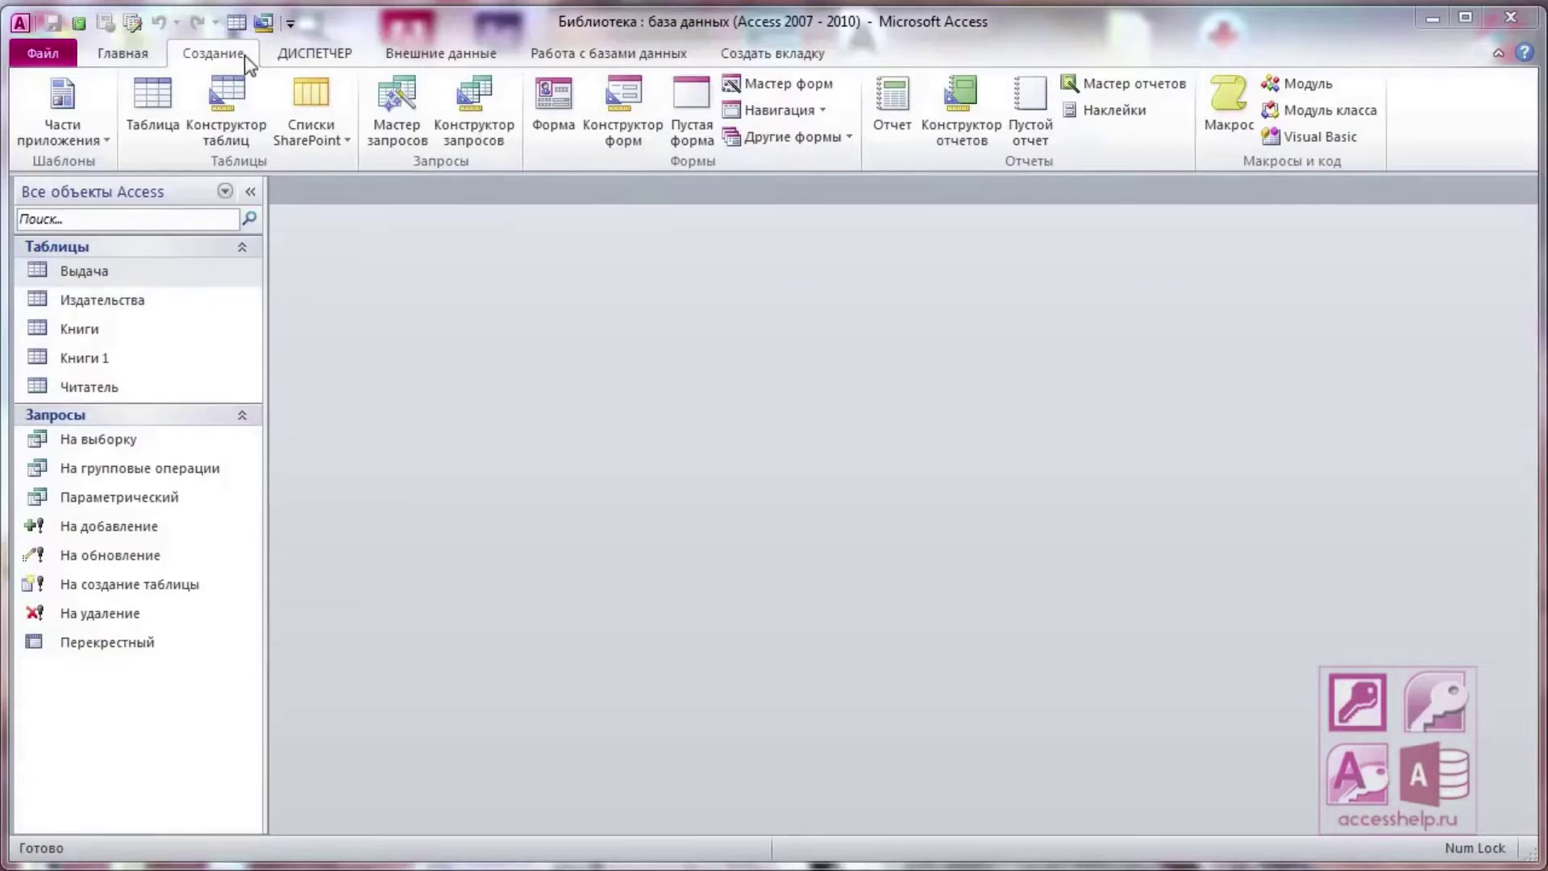
Start the Form Wizard and add all fields from the Книги table to the new form
click(796, 89)
drag(842, 163, 856, 225)
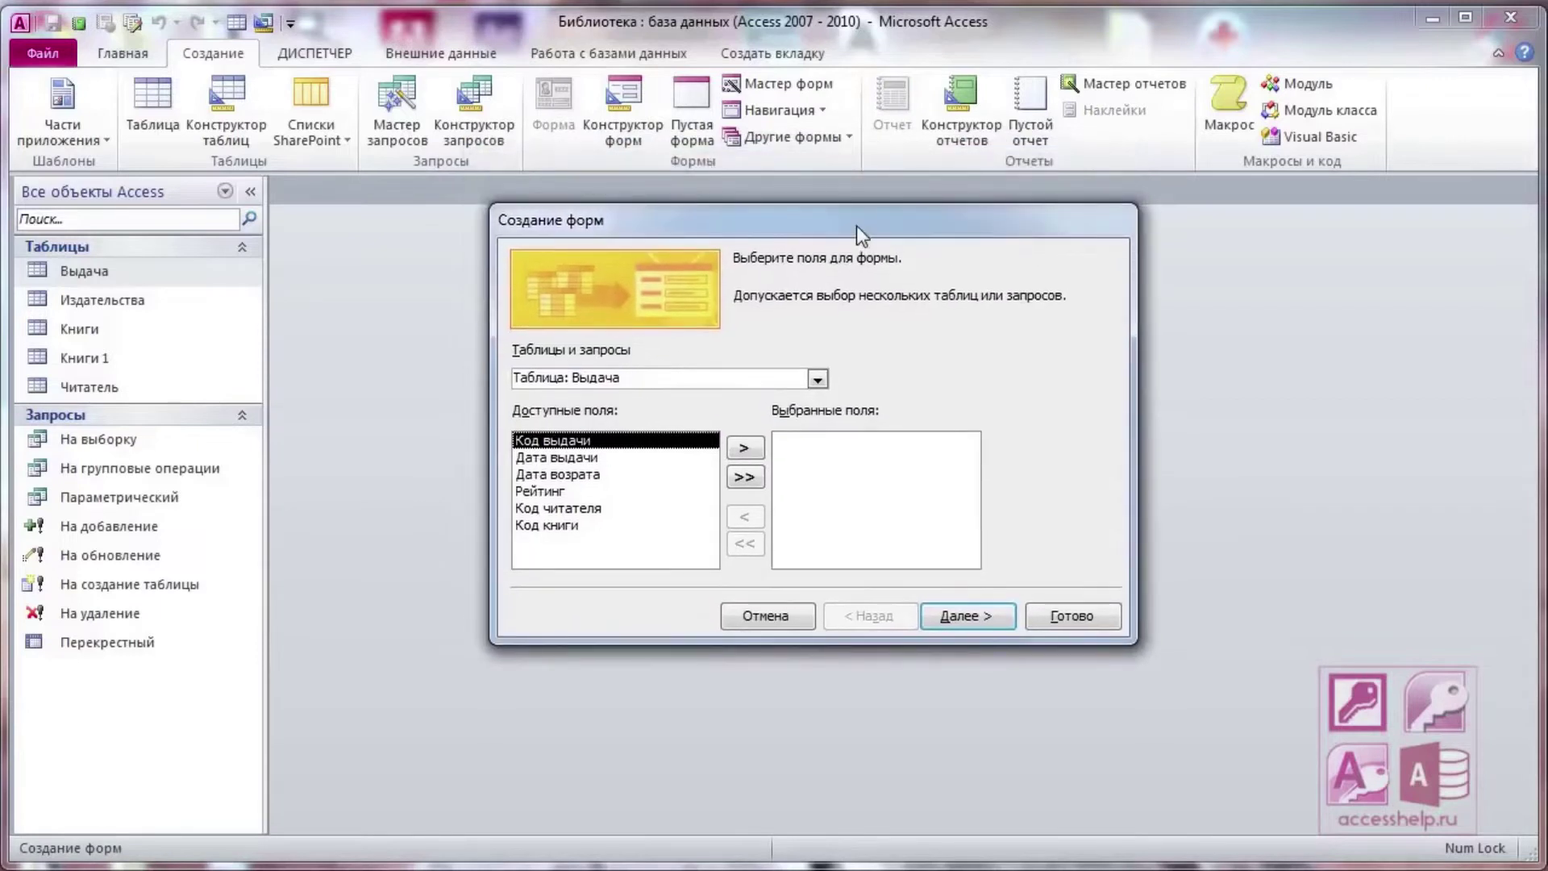
click(819, 378)
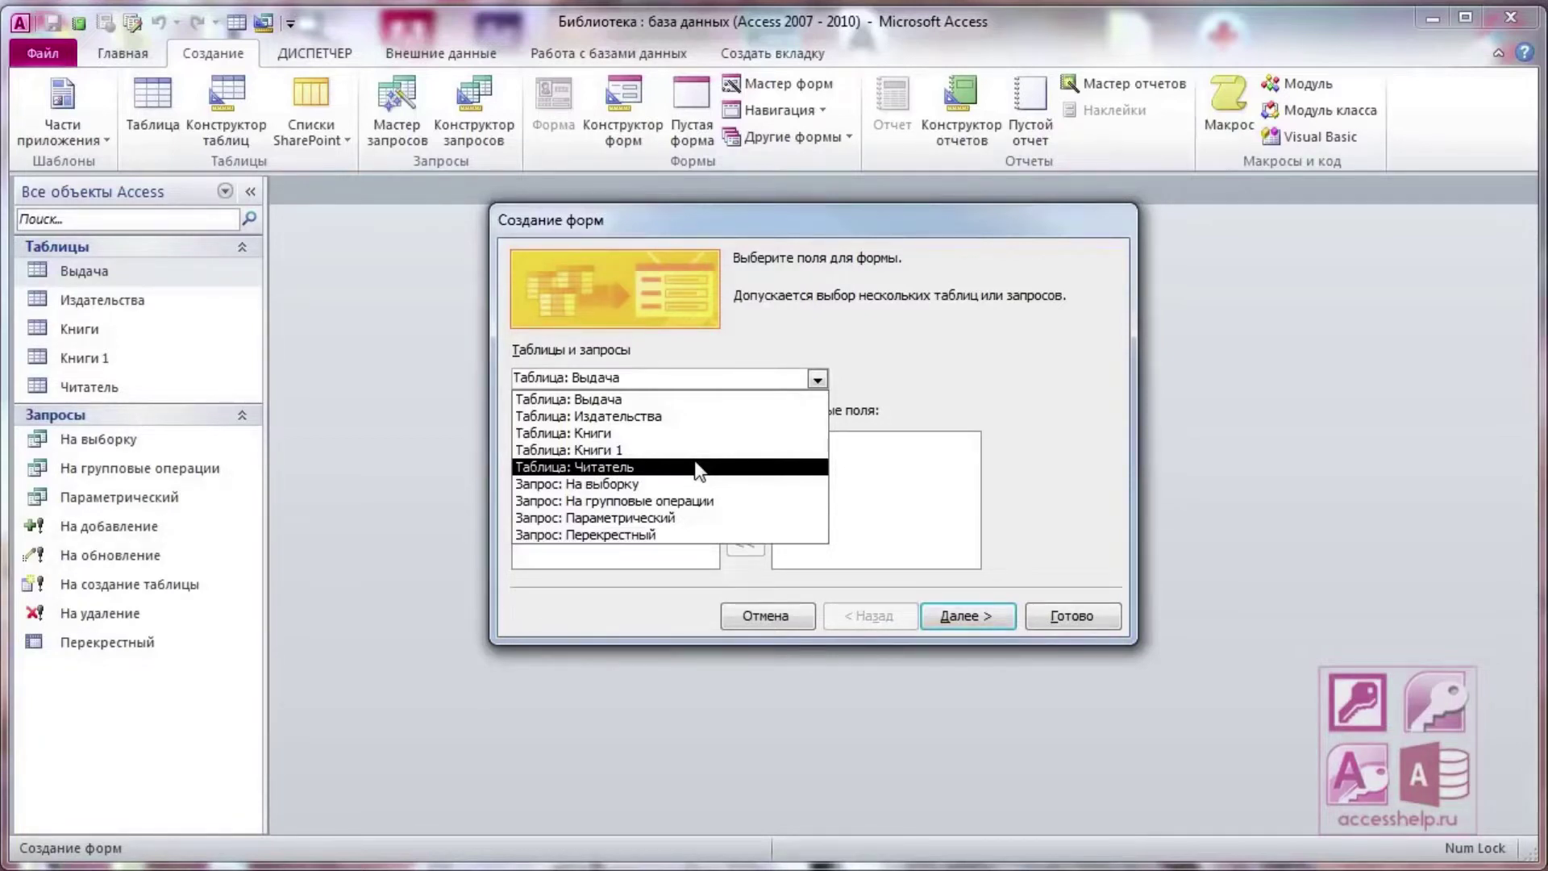
click(698, 433)
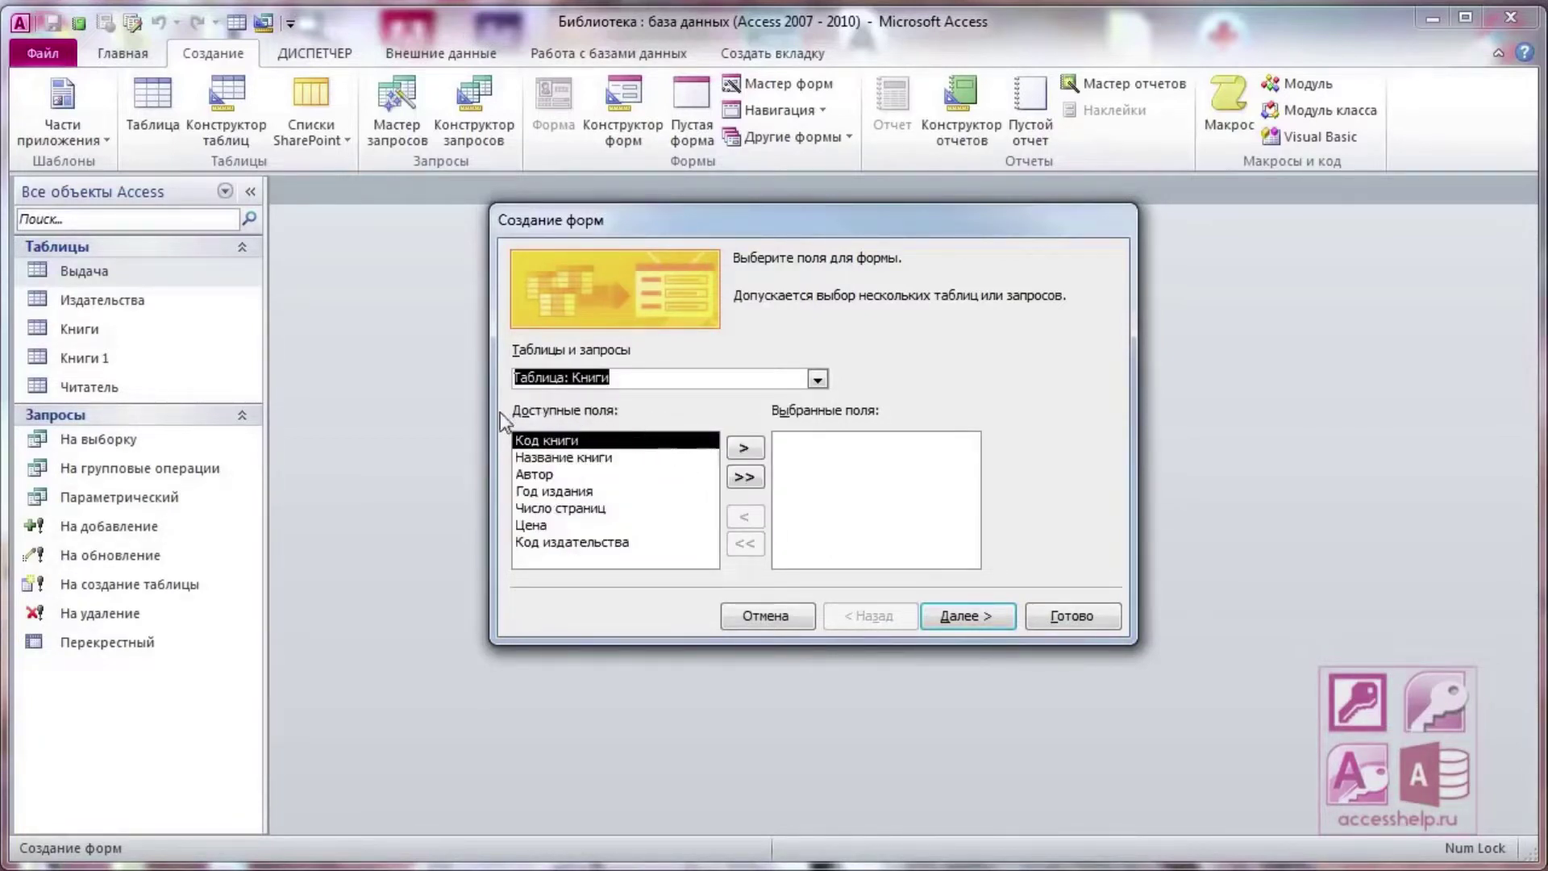
click(745, 477)
click(961, 618)
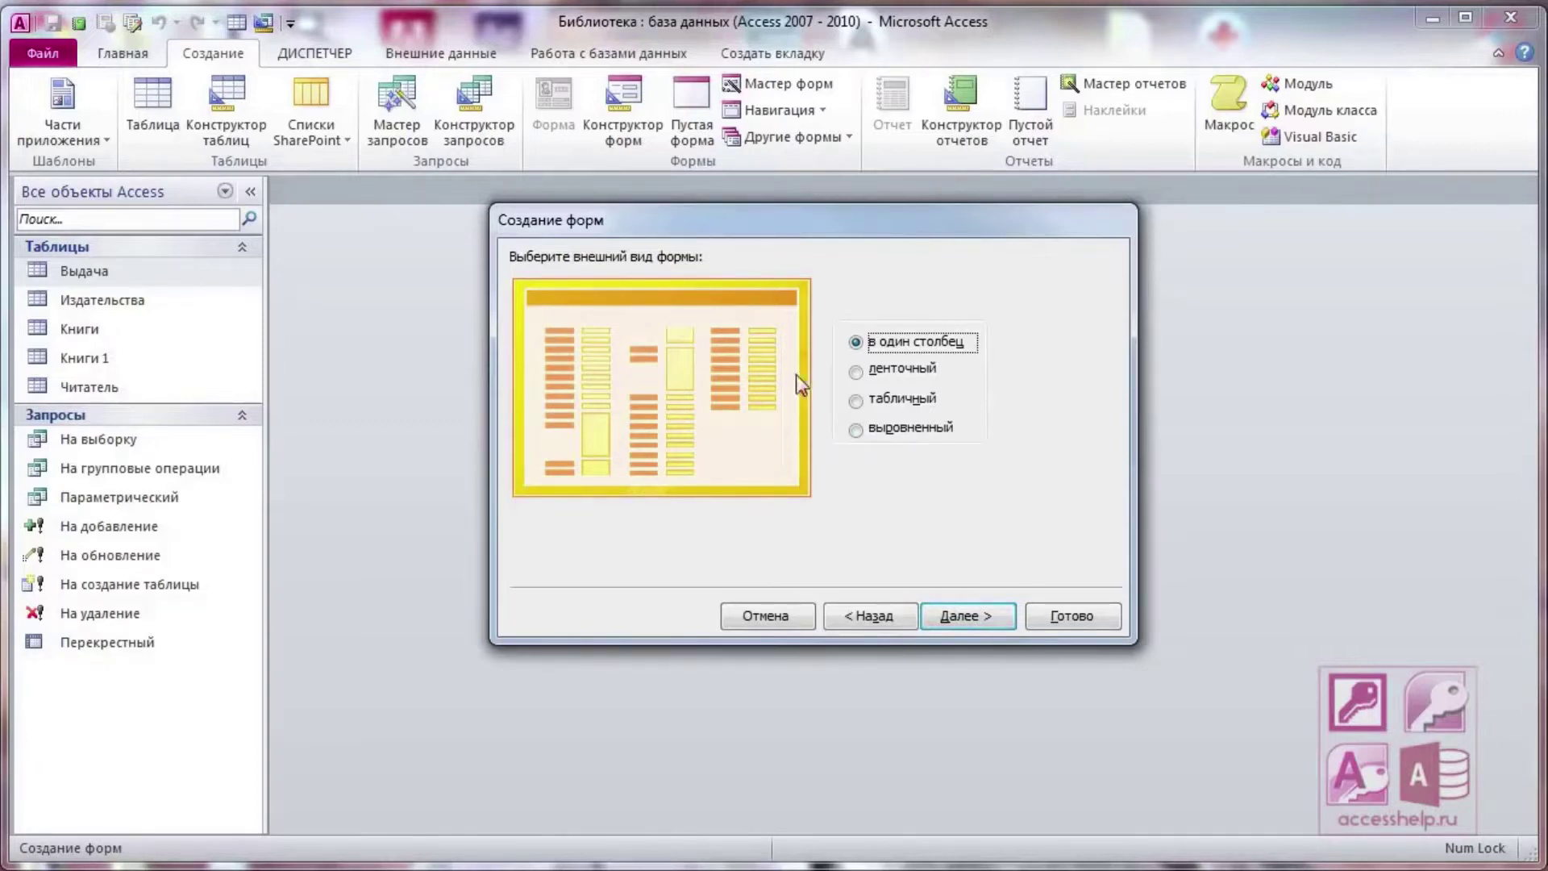
Preview the available form layouts, choose the single-column layout, and finish the form named Книги, opening it for viewing and data entry
click(857, 371)
click(866, 403)
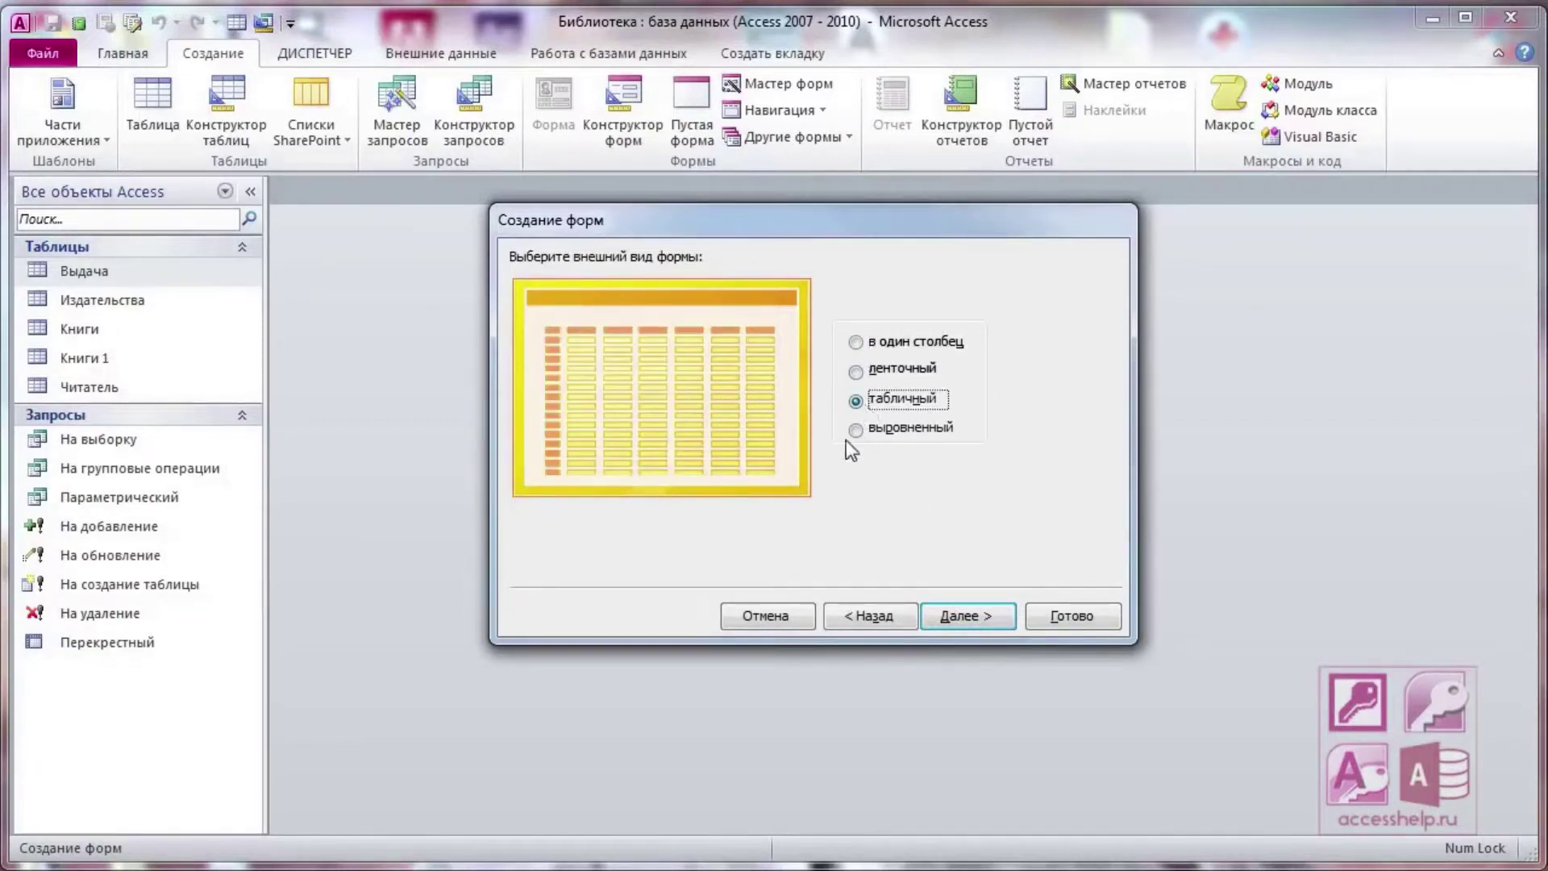
click(868, 432)
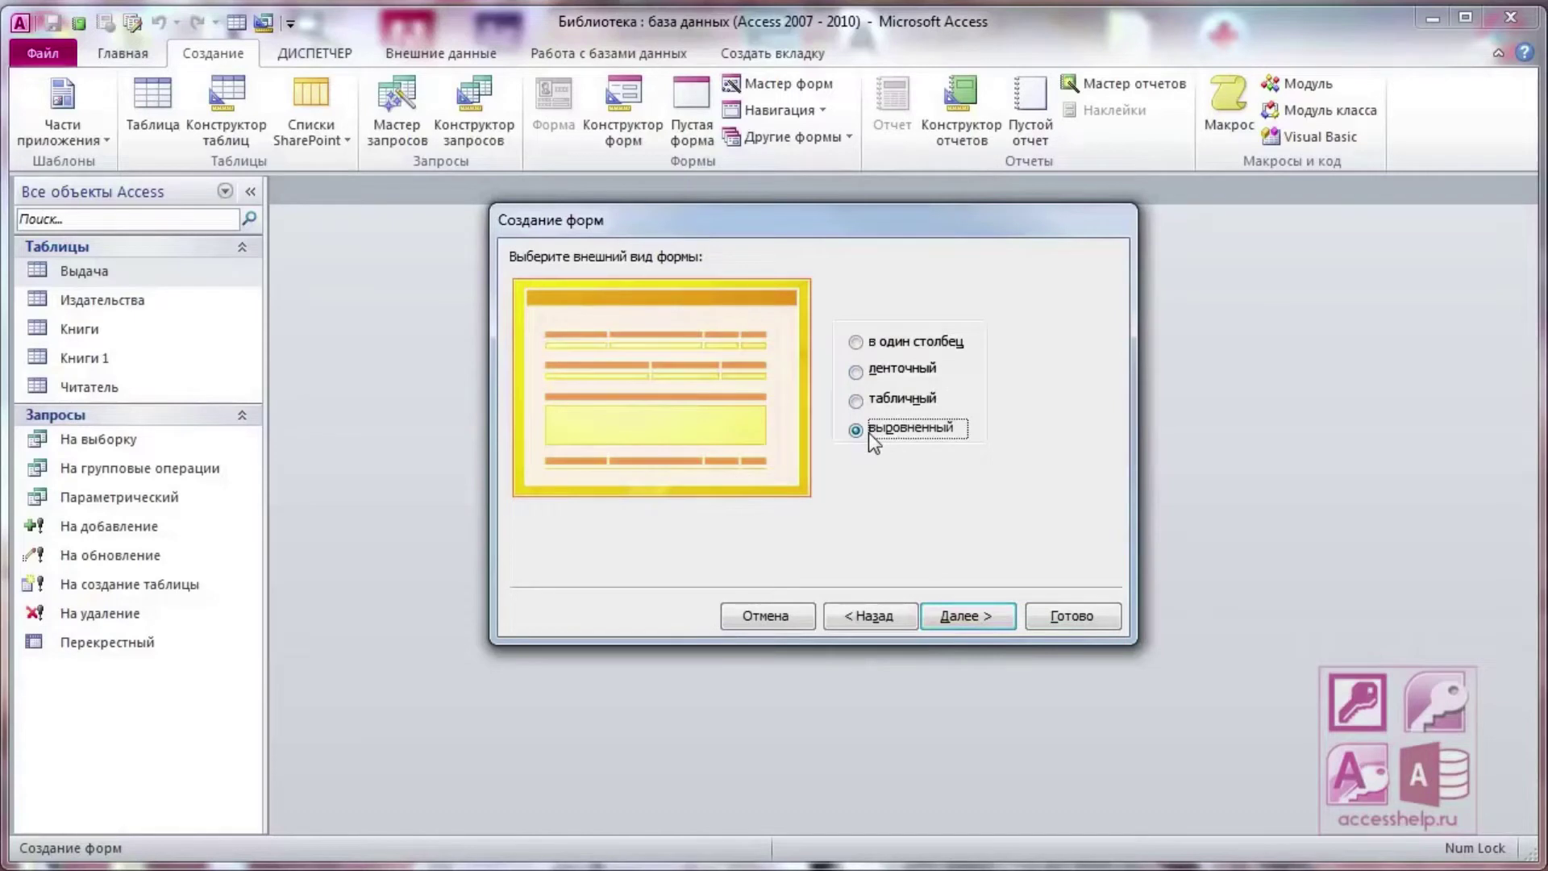
click(887, 342)
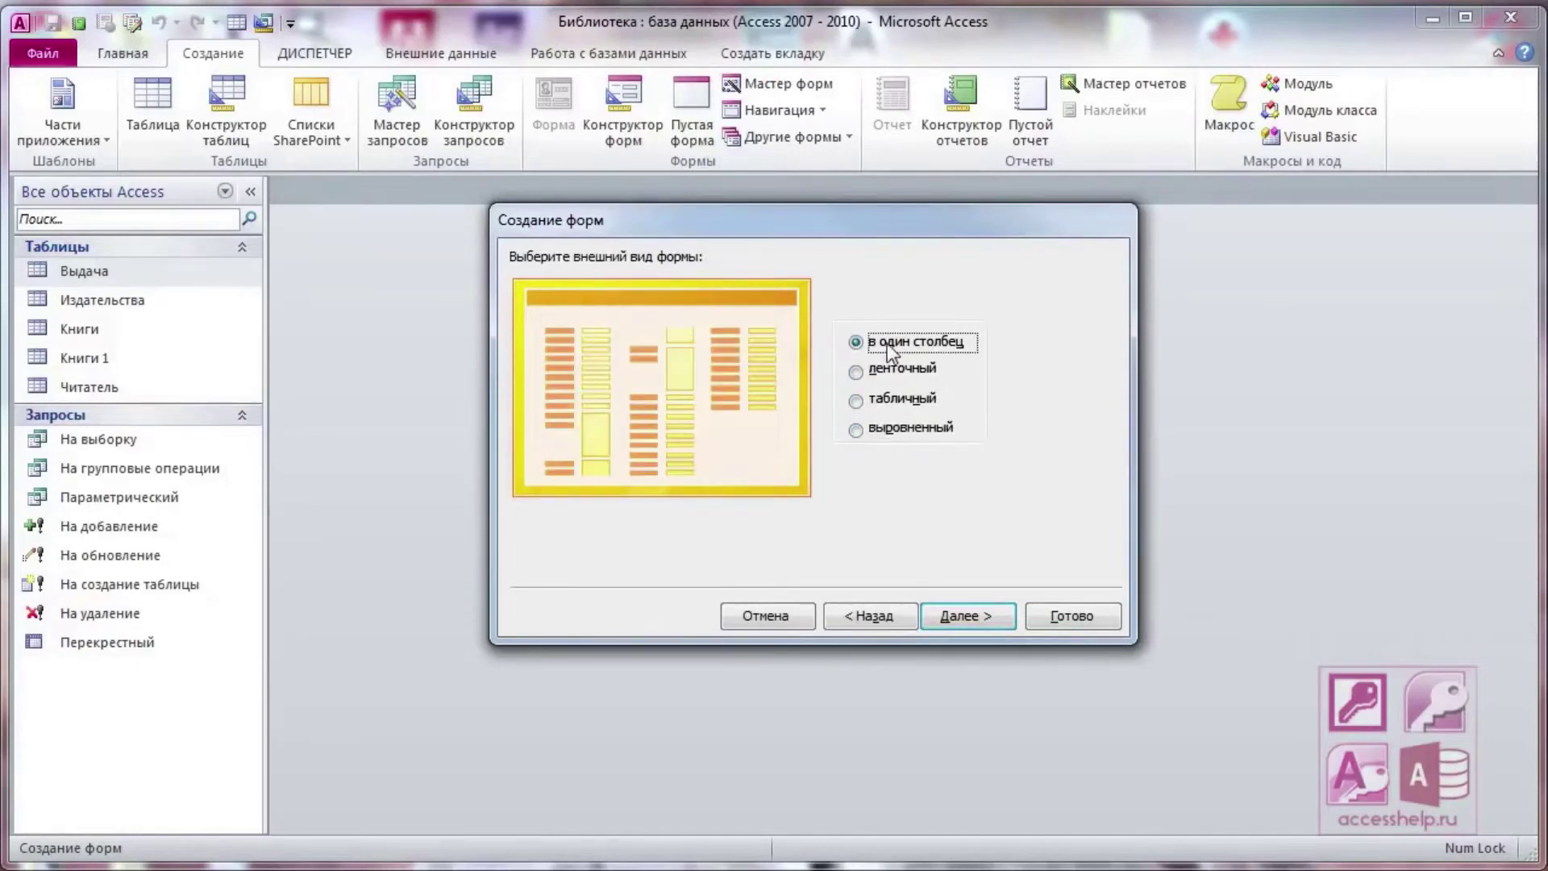
click(968, 616)
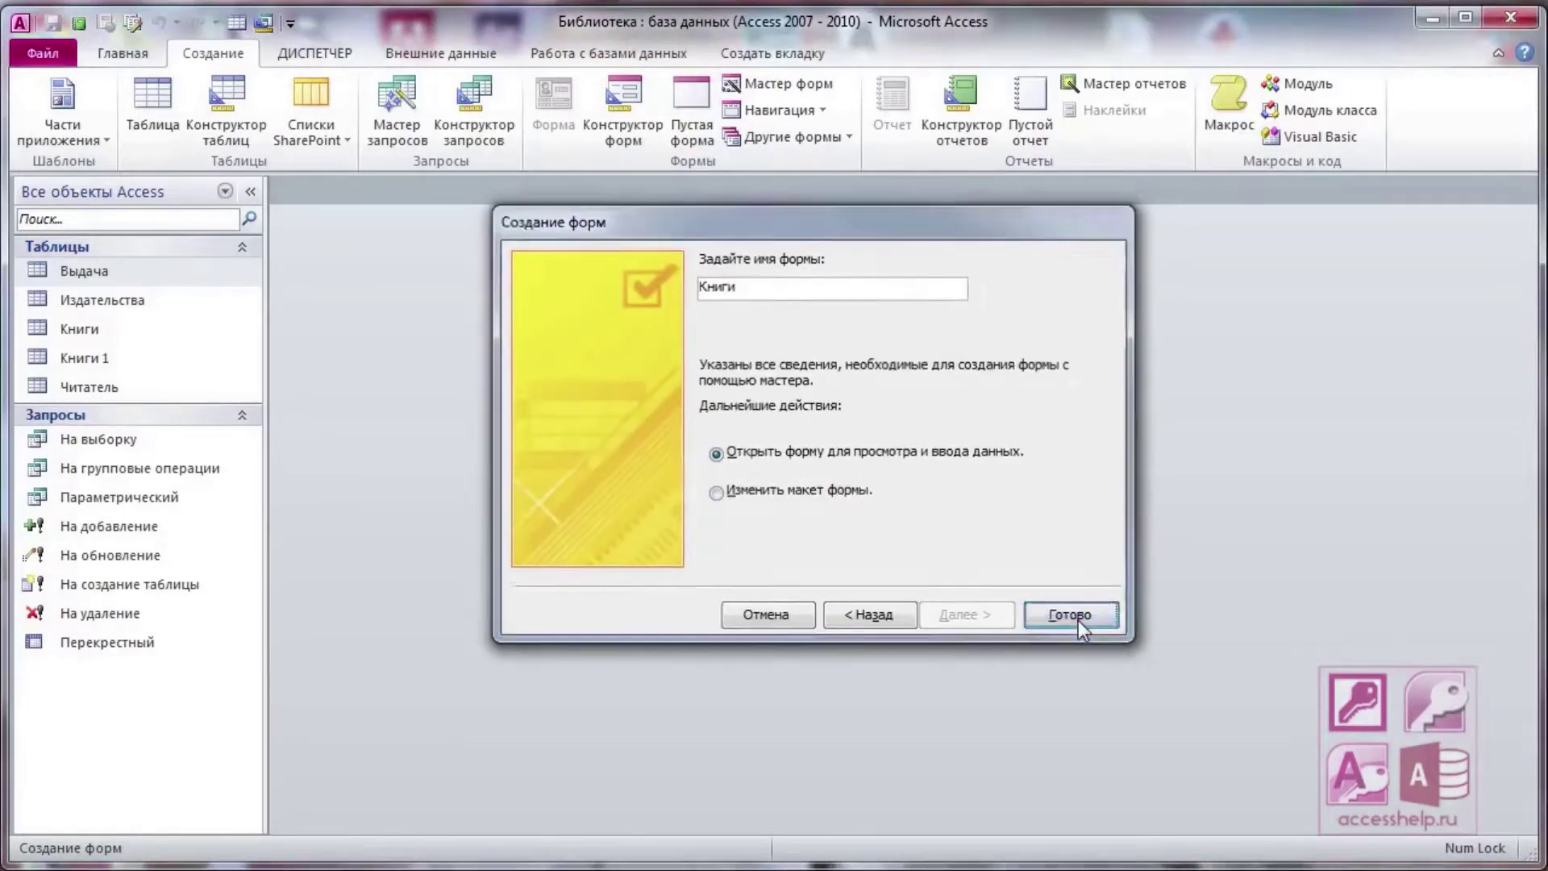
click(1078, 618)
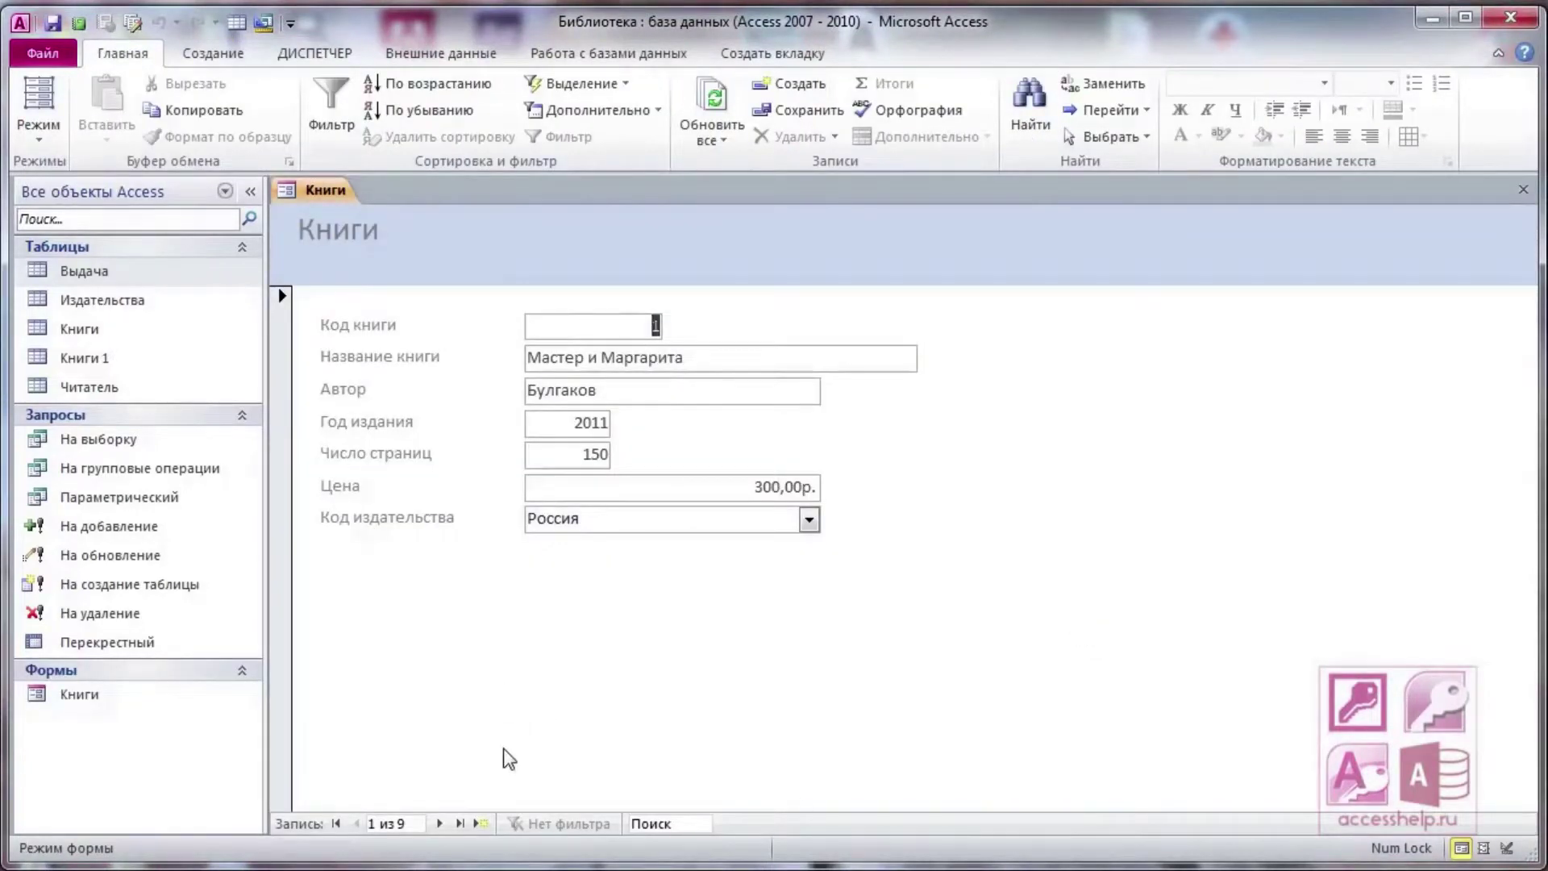
Switch the Книги form to Design view and extend its data area to about 7 cm high
scroll(363, 831, down, 2)
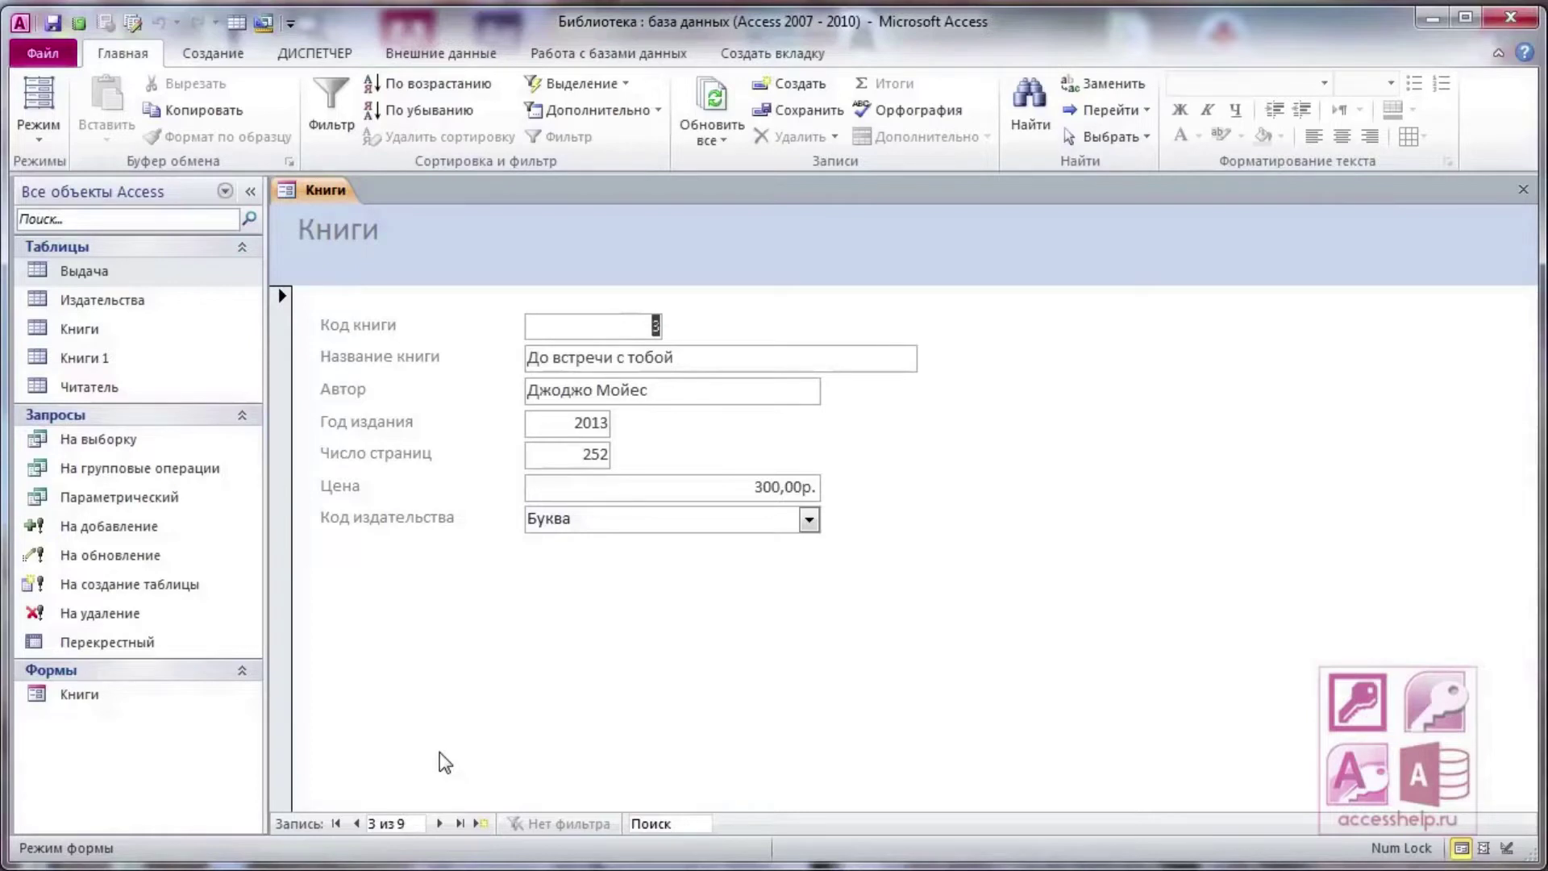
right_click(474, 284)
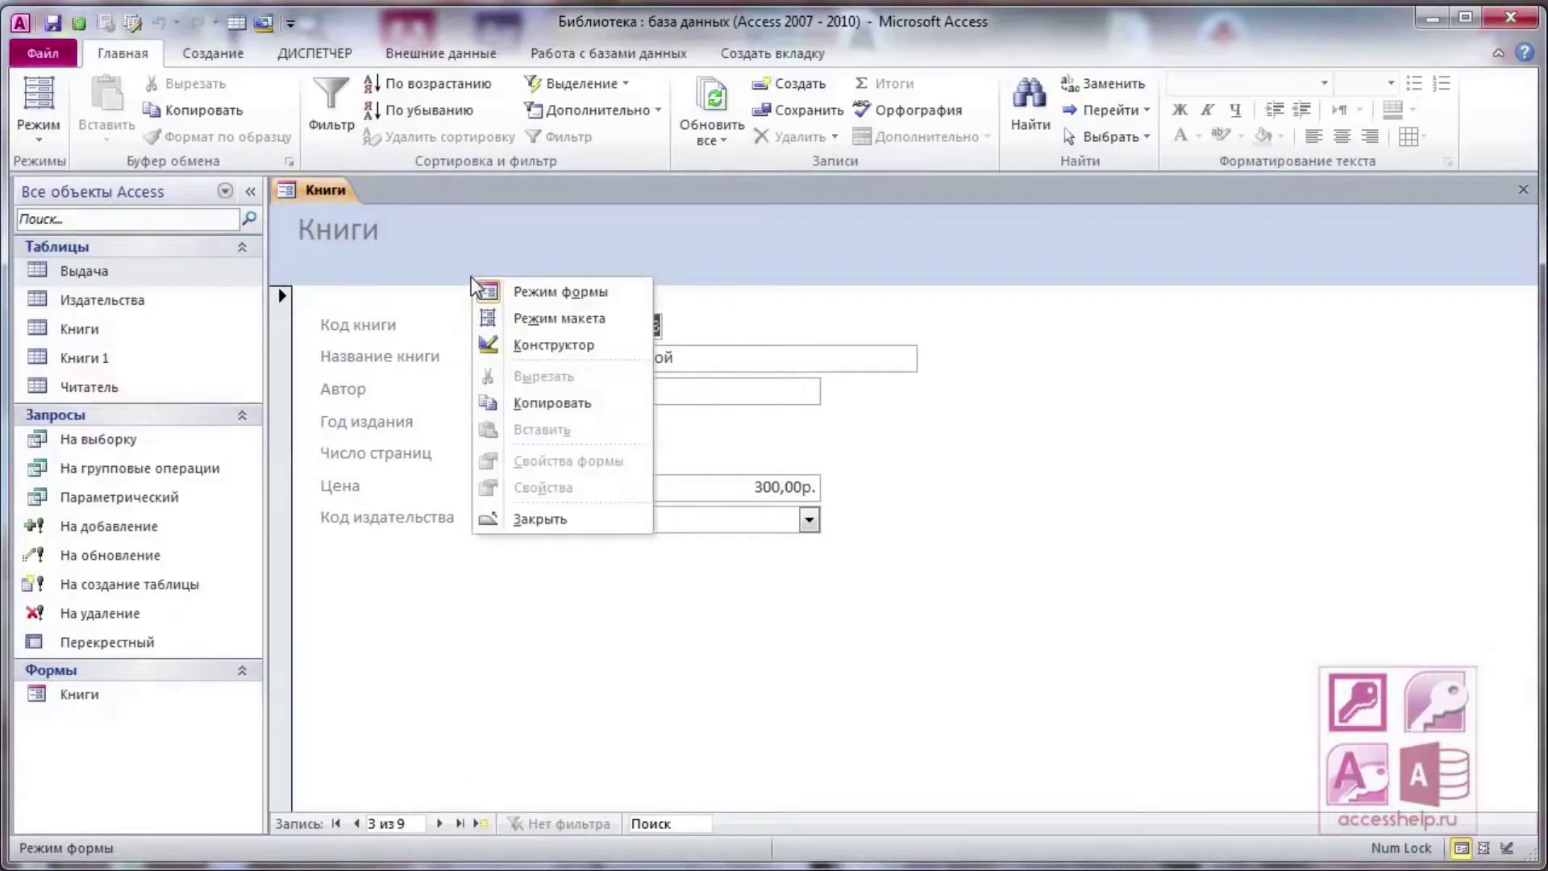
click(533, 345)
drag(859, 614, 878, 687)
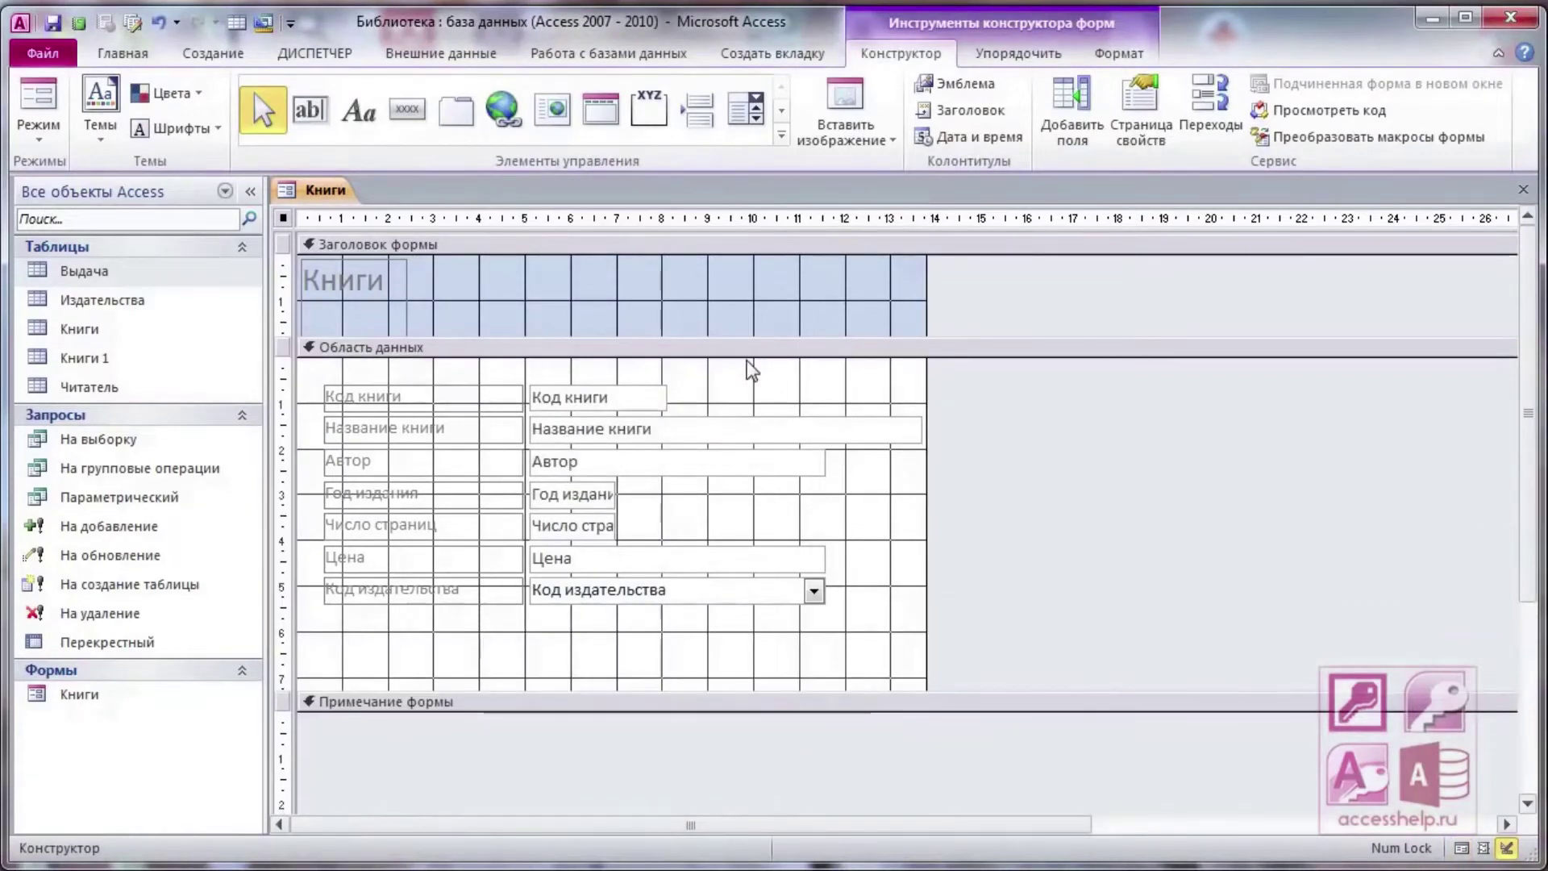
Add a command button with the Предыдущая запись action and its arrow picture below the Код издательства label
click(409, 113)
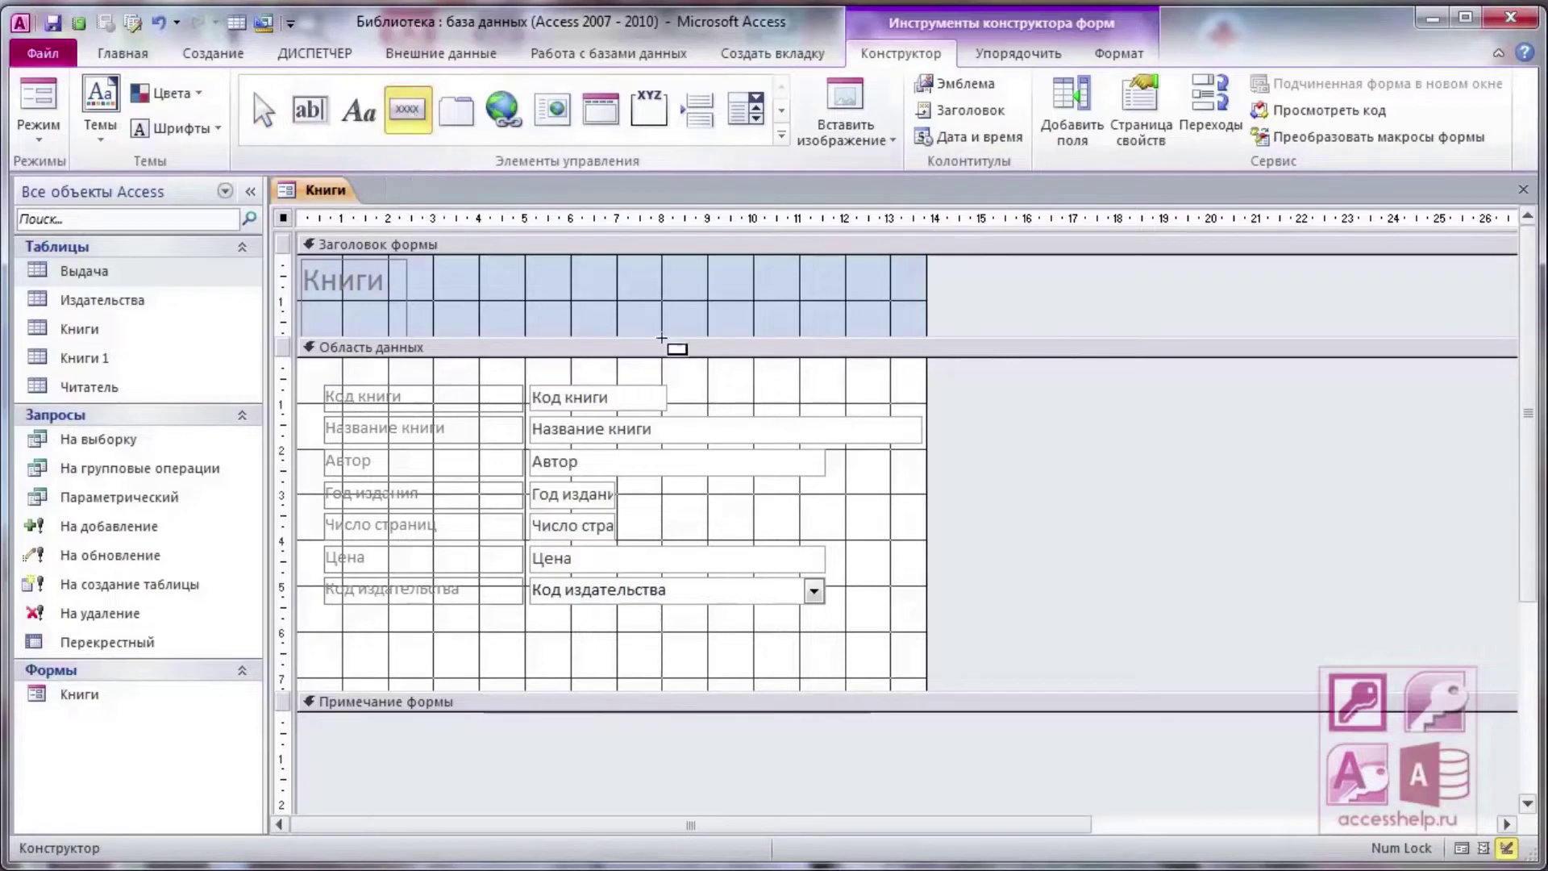
click(332, 621)
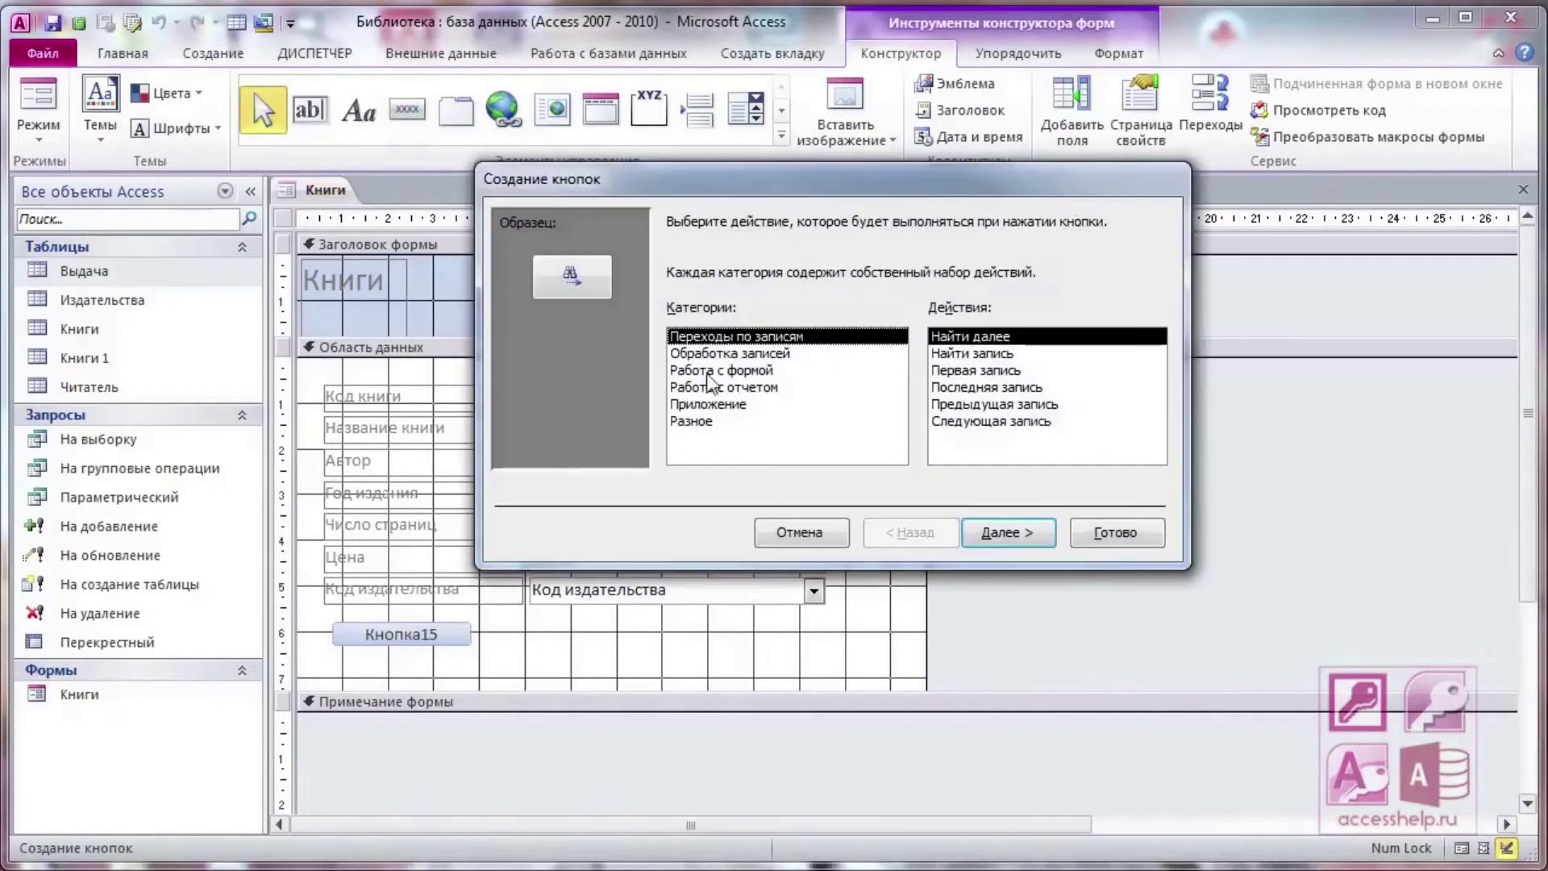
click(990, 404)
click(1012, 534)
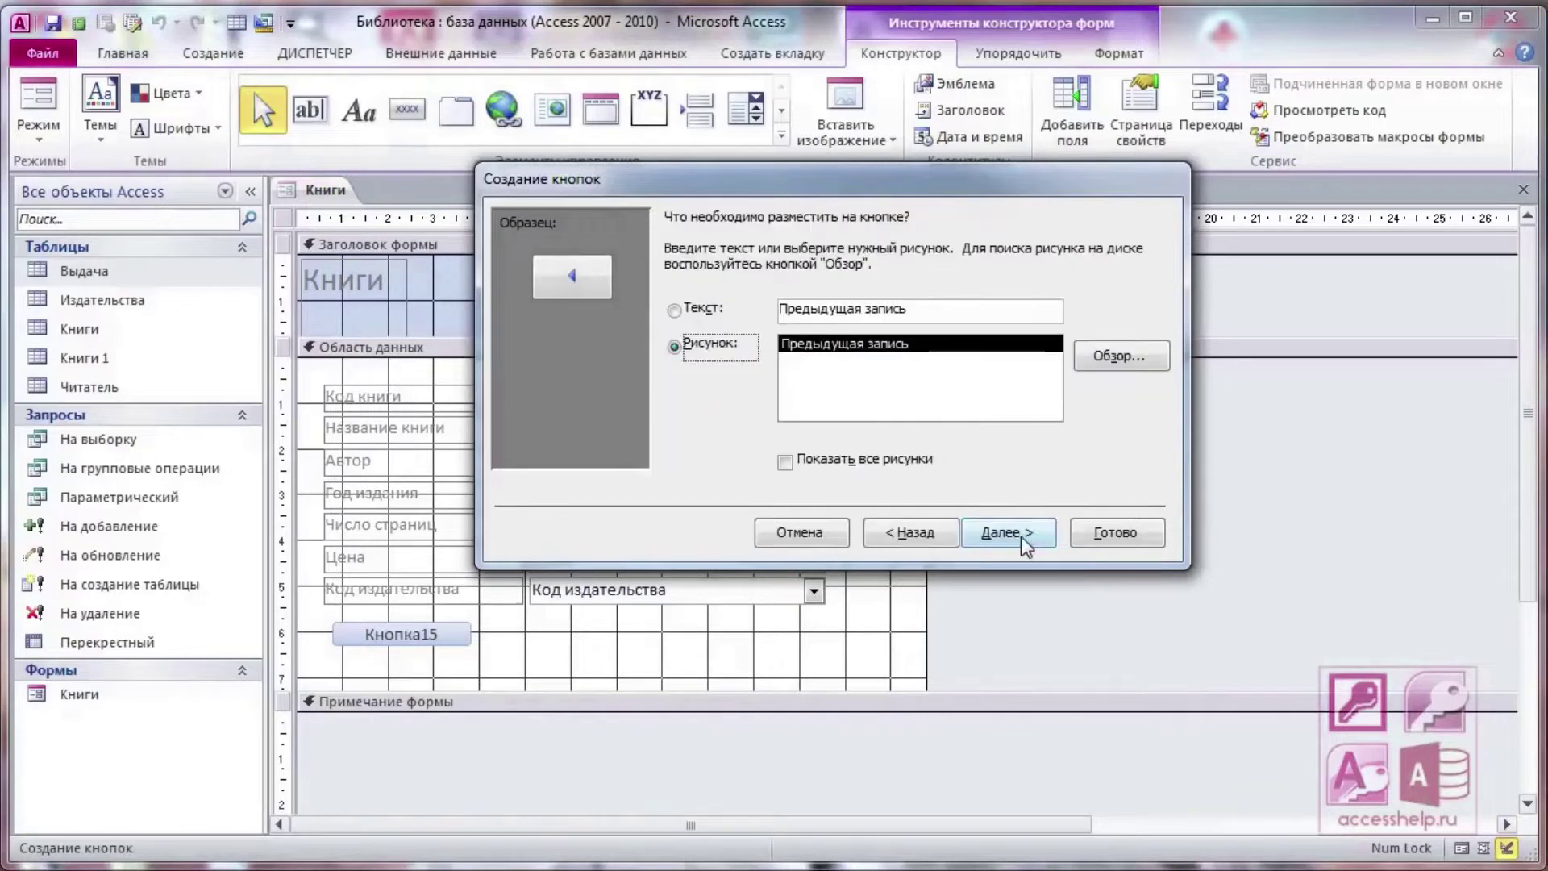
click(699, 313)
click(710, 345)
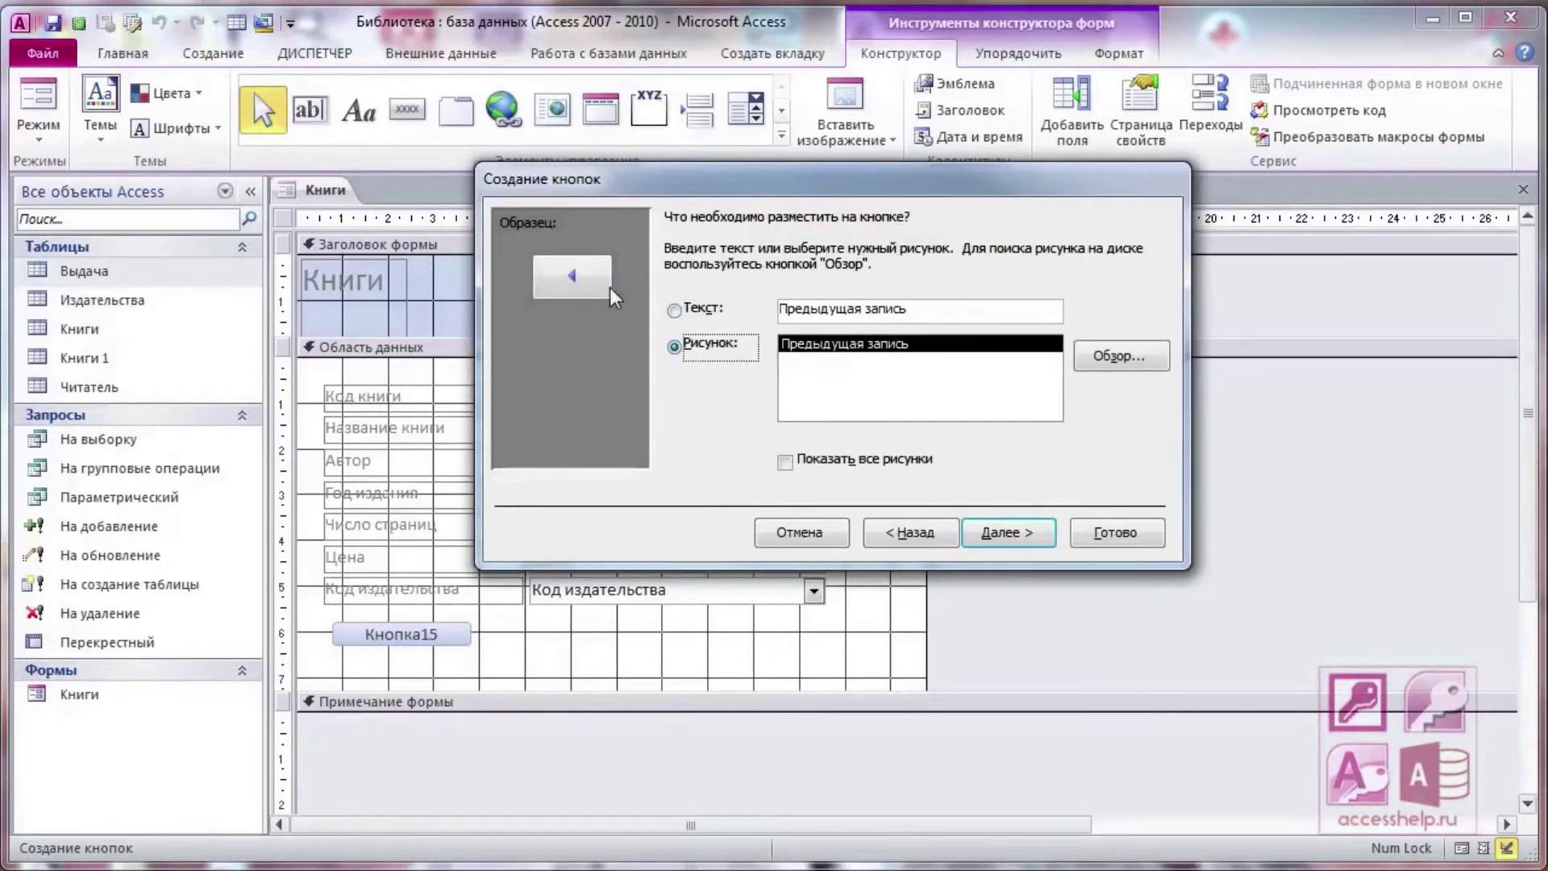
click(1098, 536)
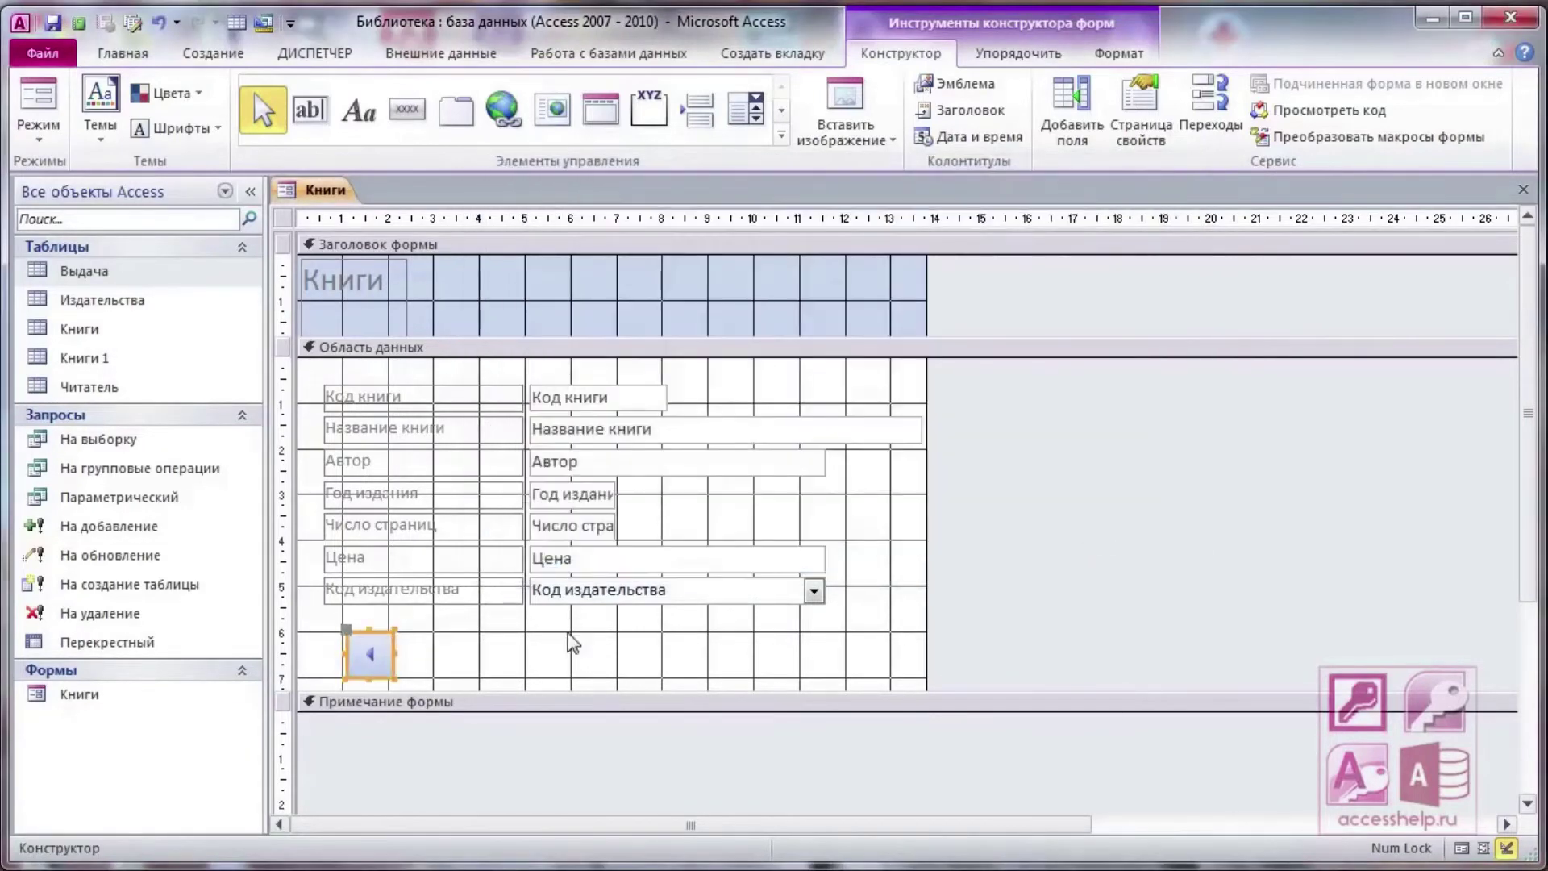
key(Left)
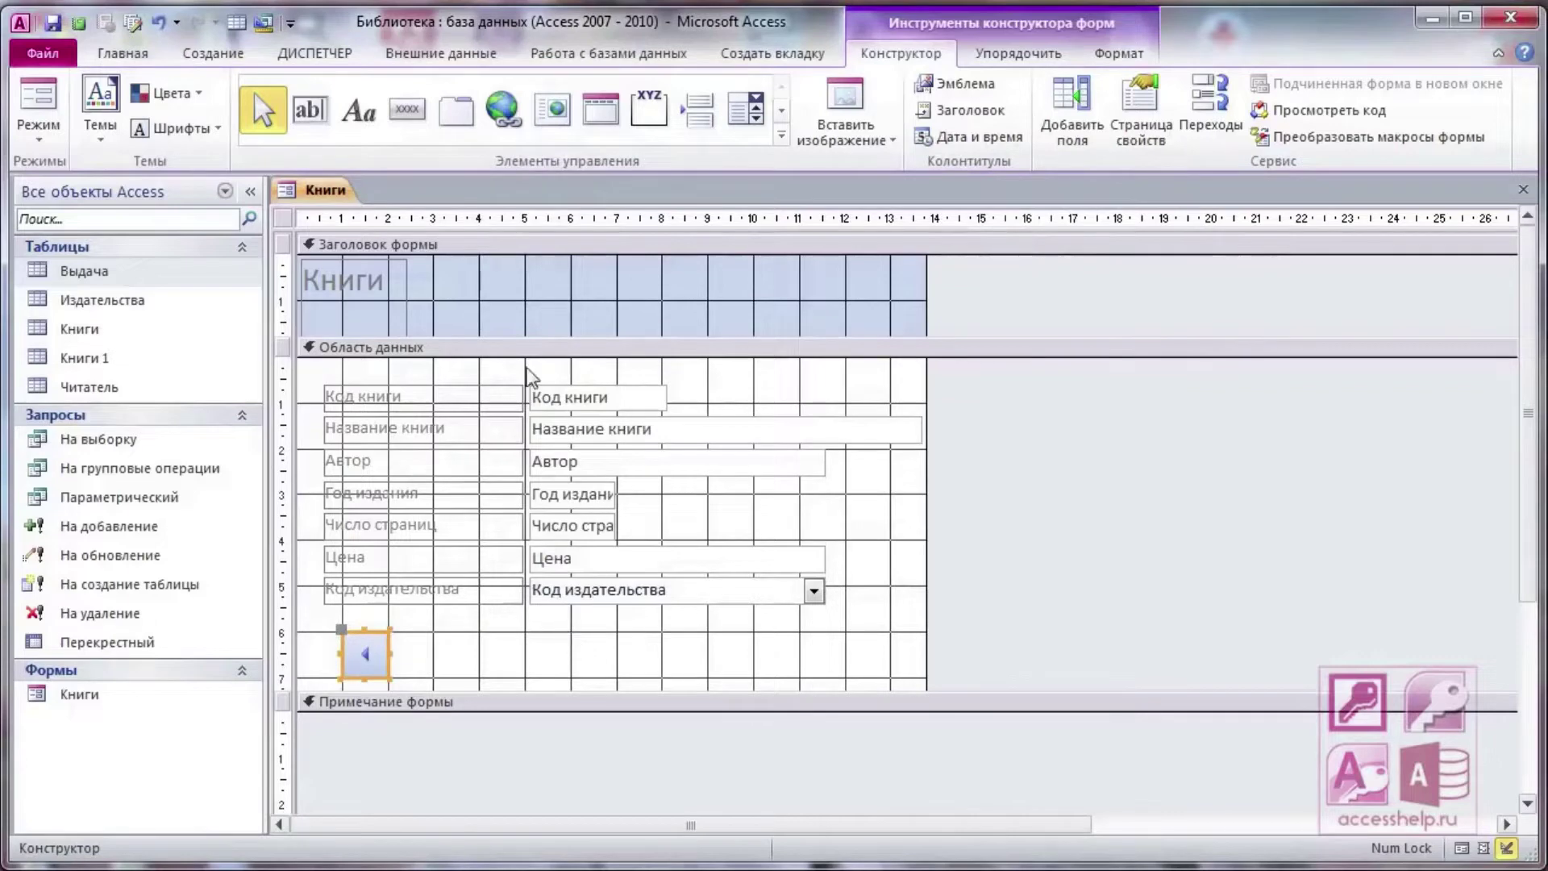
Add a command button with the Следующая запись action beside the previous-record button
click(407, 108)
click(435, 634)
click(1048, 427)
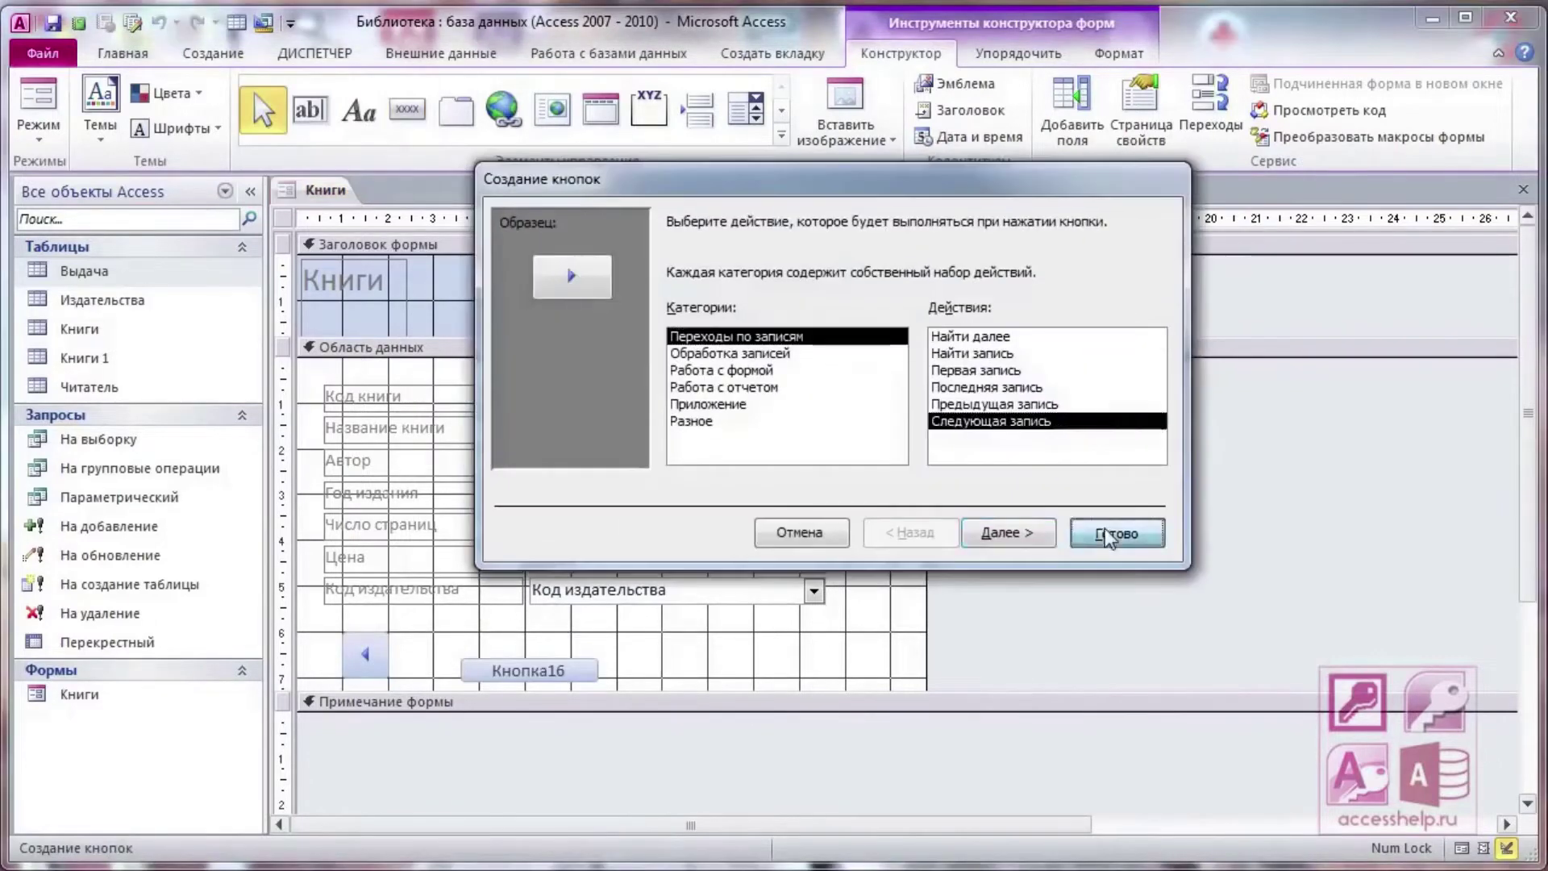
click(1105, 529)
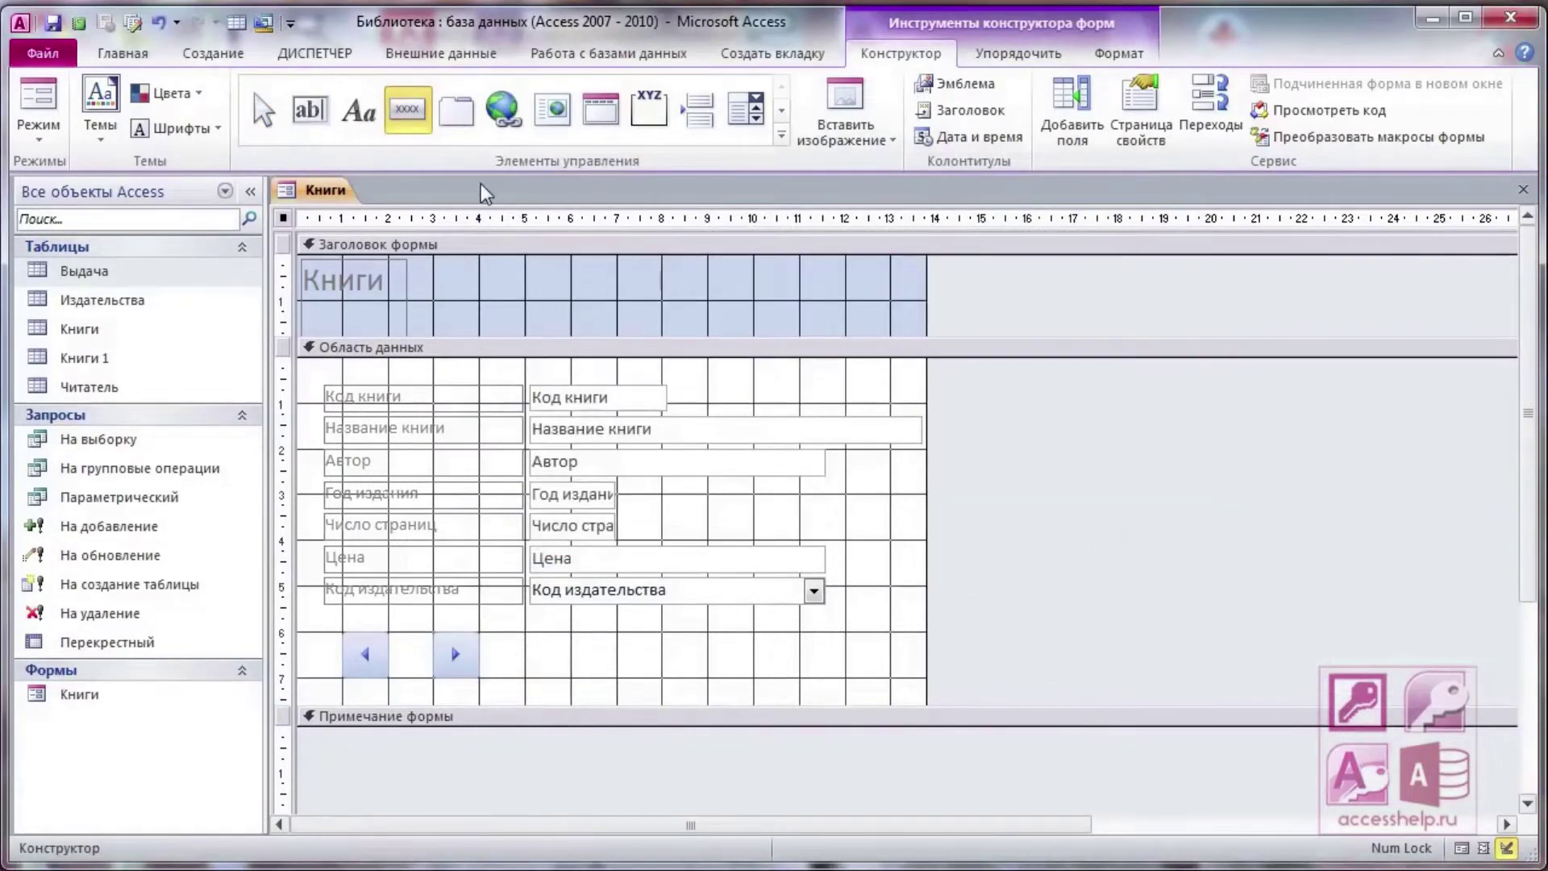
Add a command button with the form action Закрыть форму at the far end of the button row
click(857, 653)
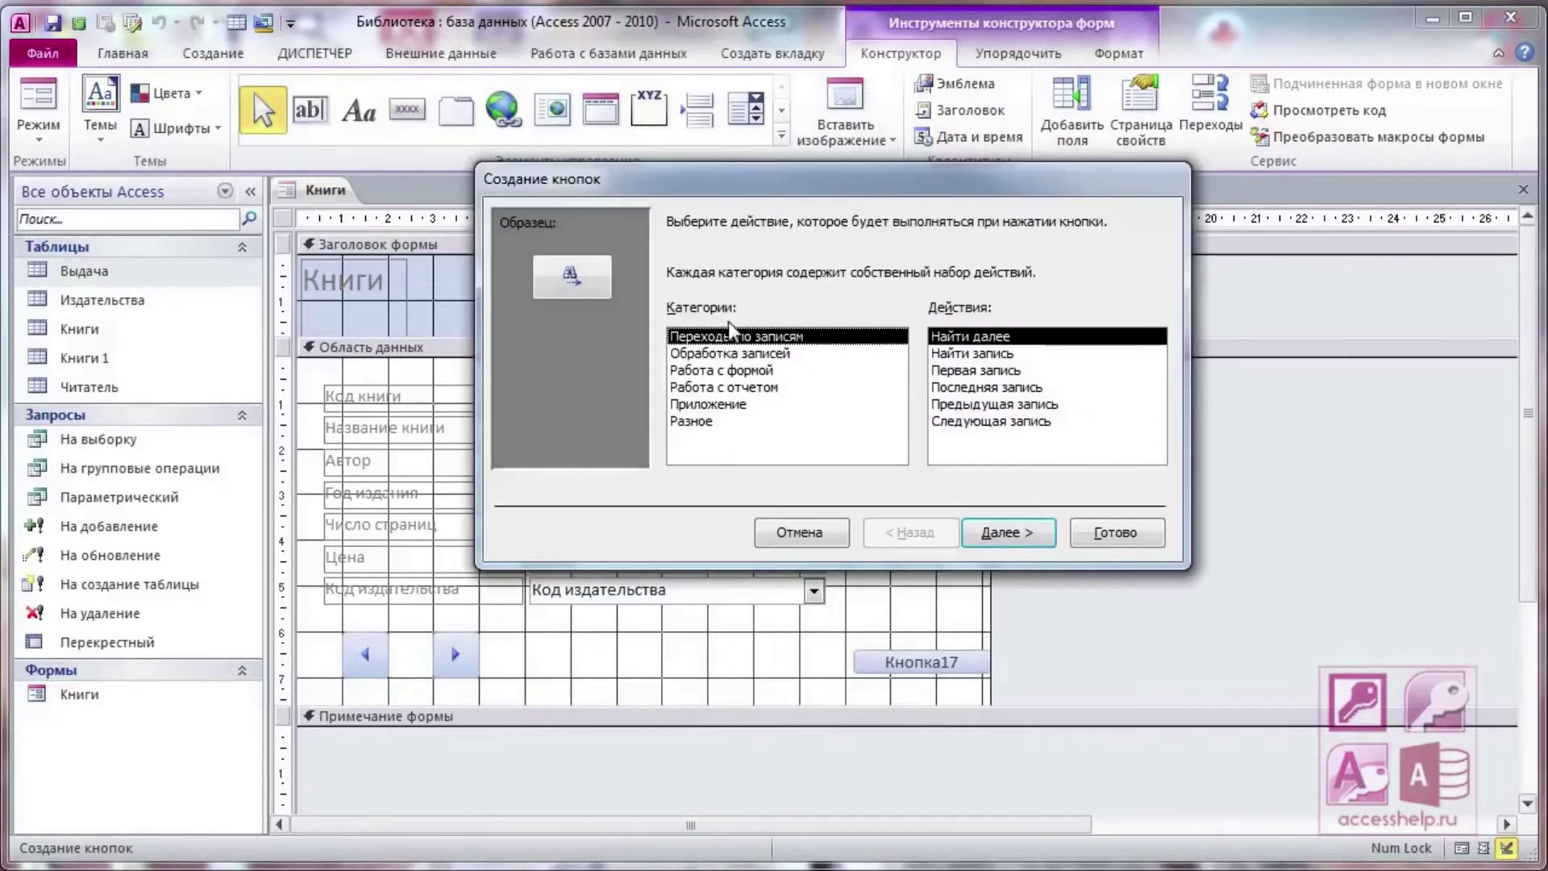
click(722, 370)
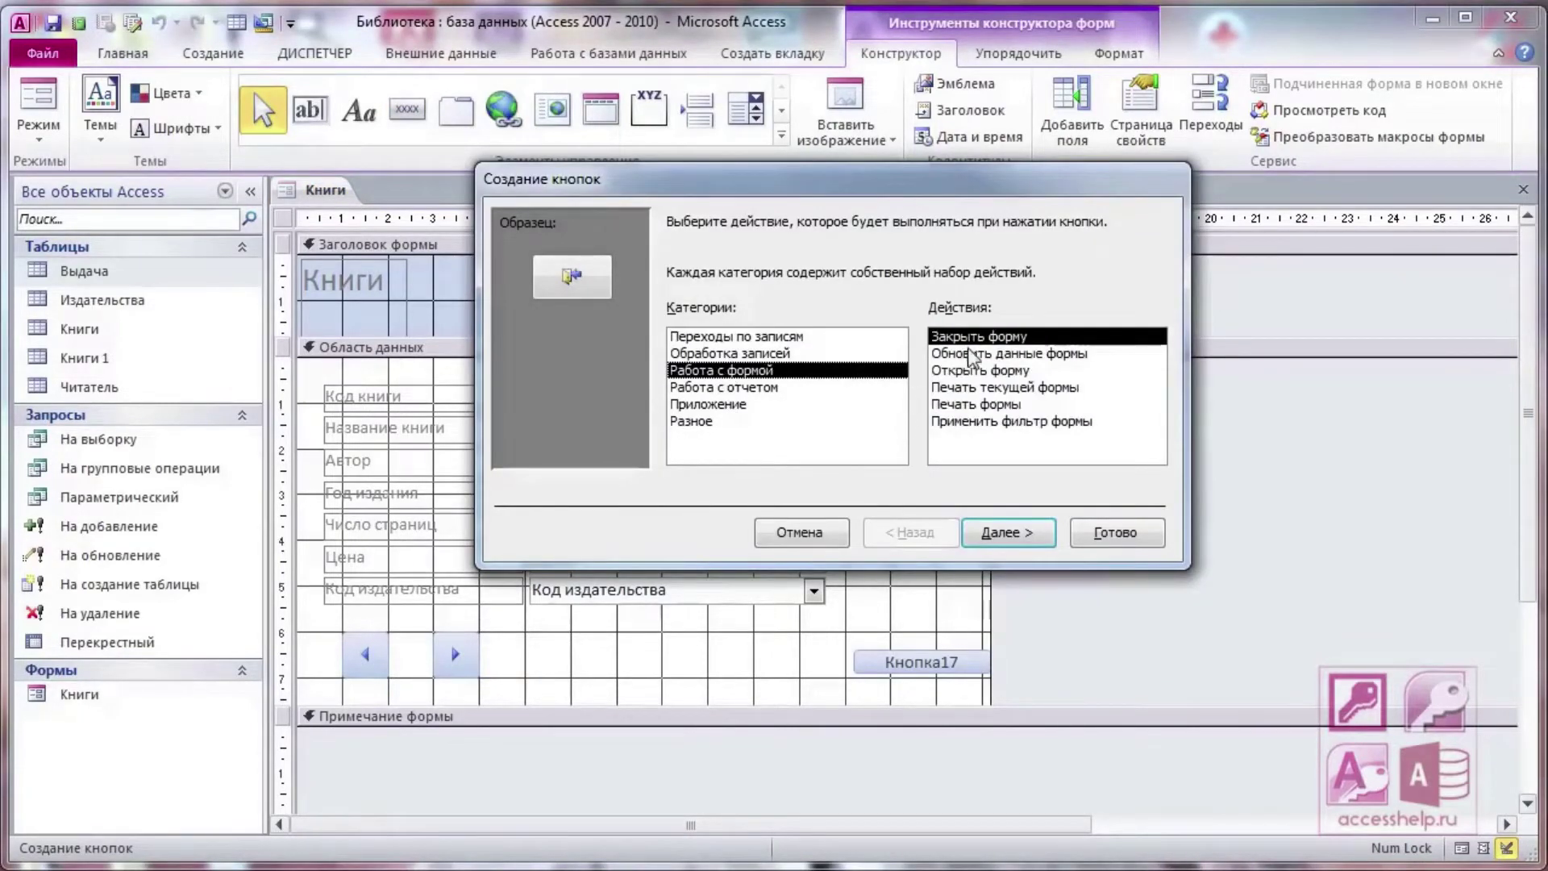
click(1100, 536)
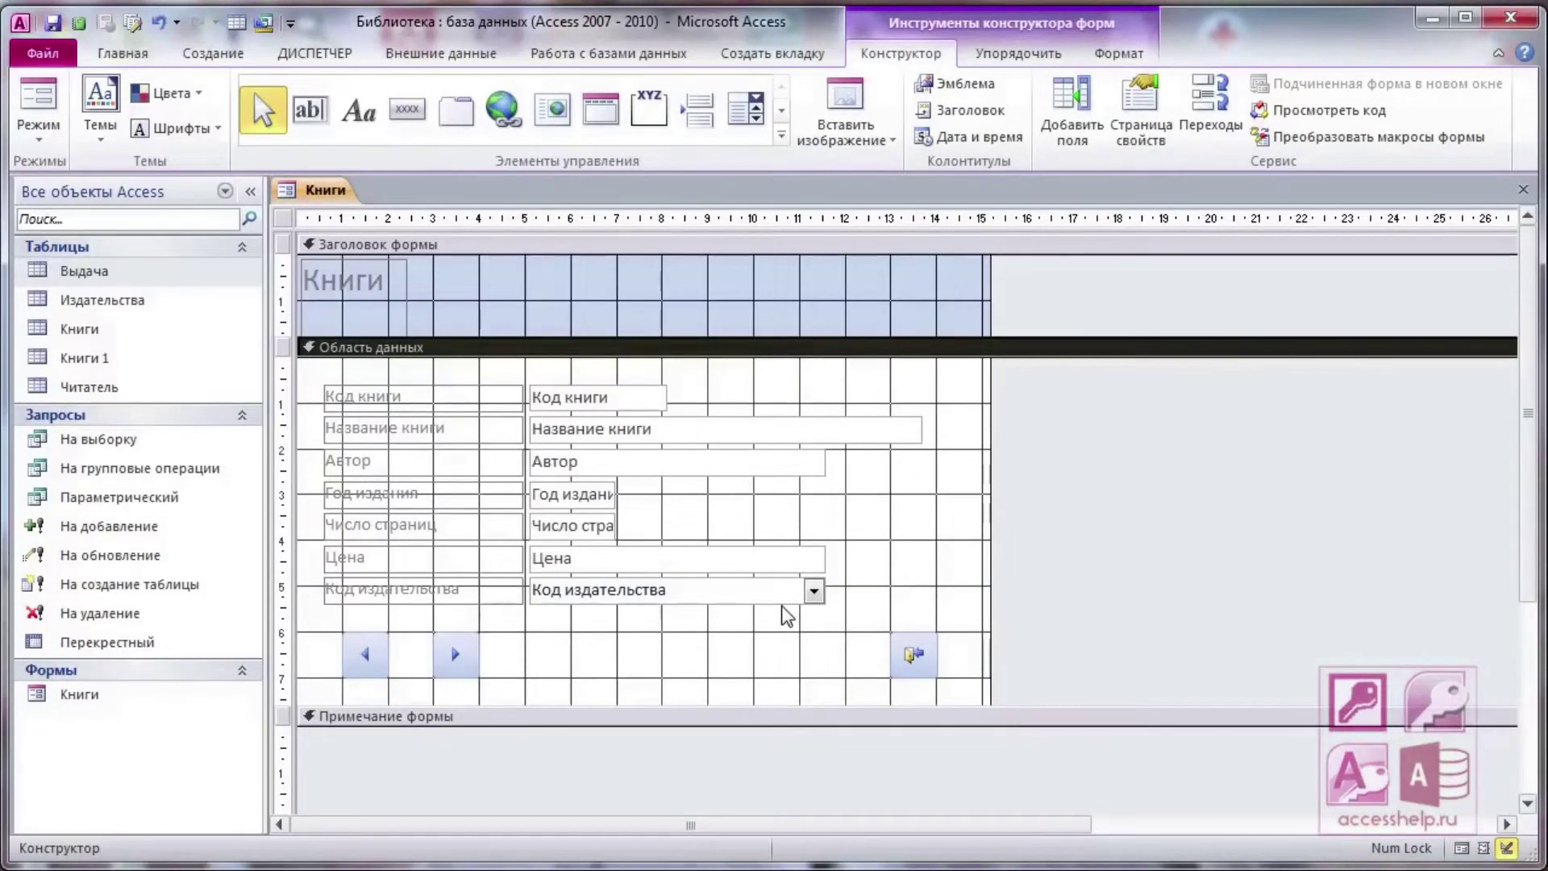
Add a text button for the record action Добавить запись between the navigation and close buttons, and align it with the row
click(407, 109)
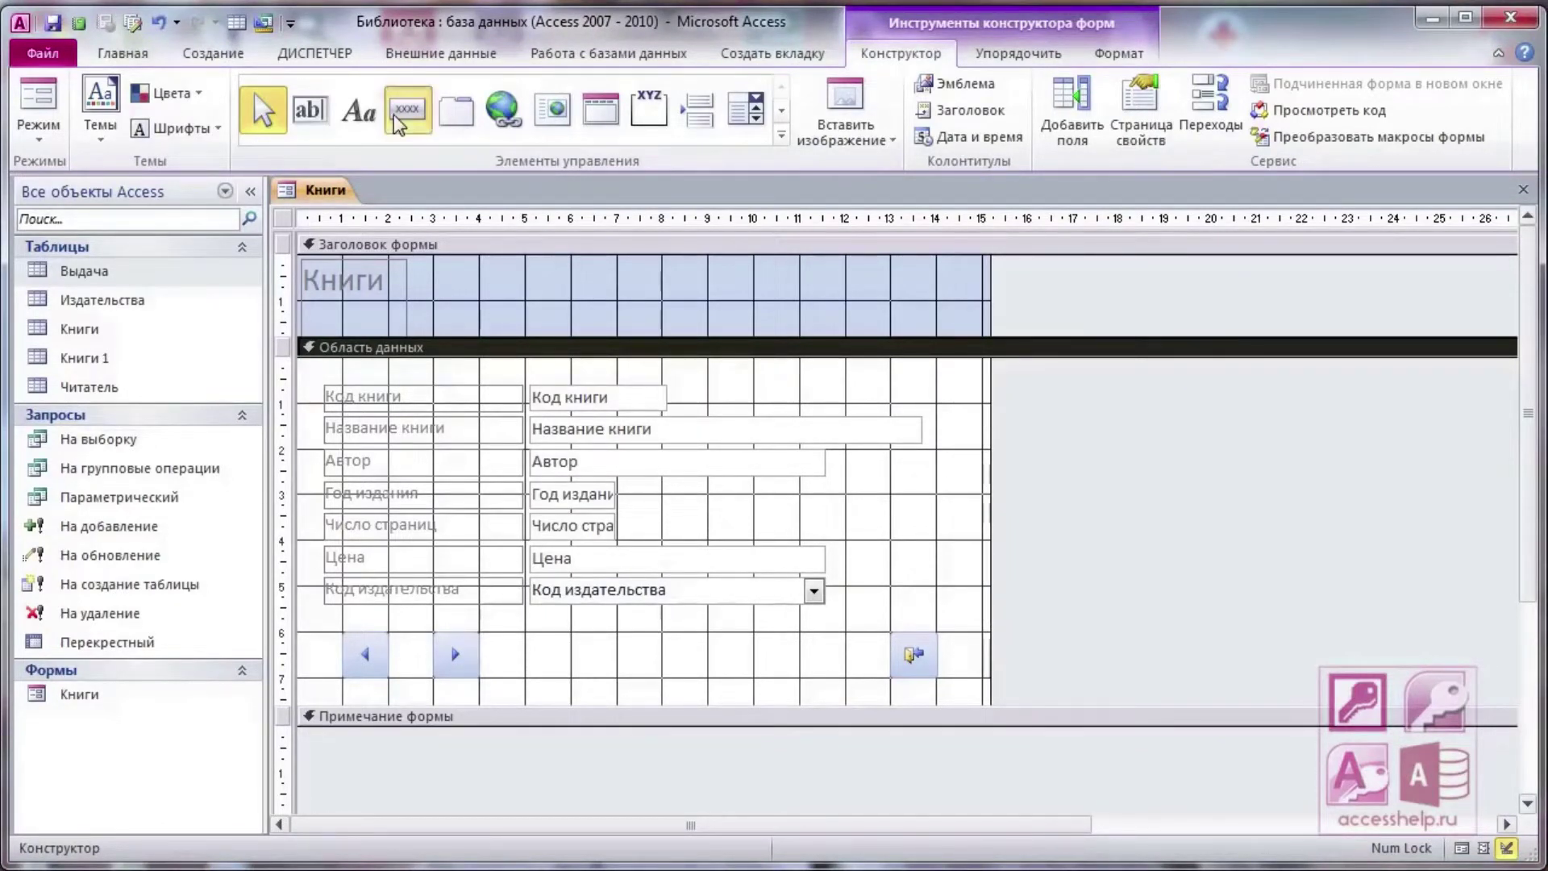
click(549, 634)
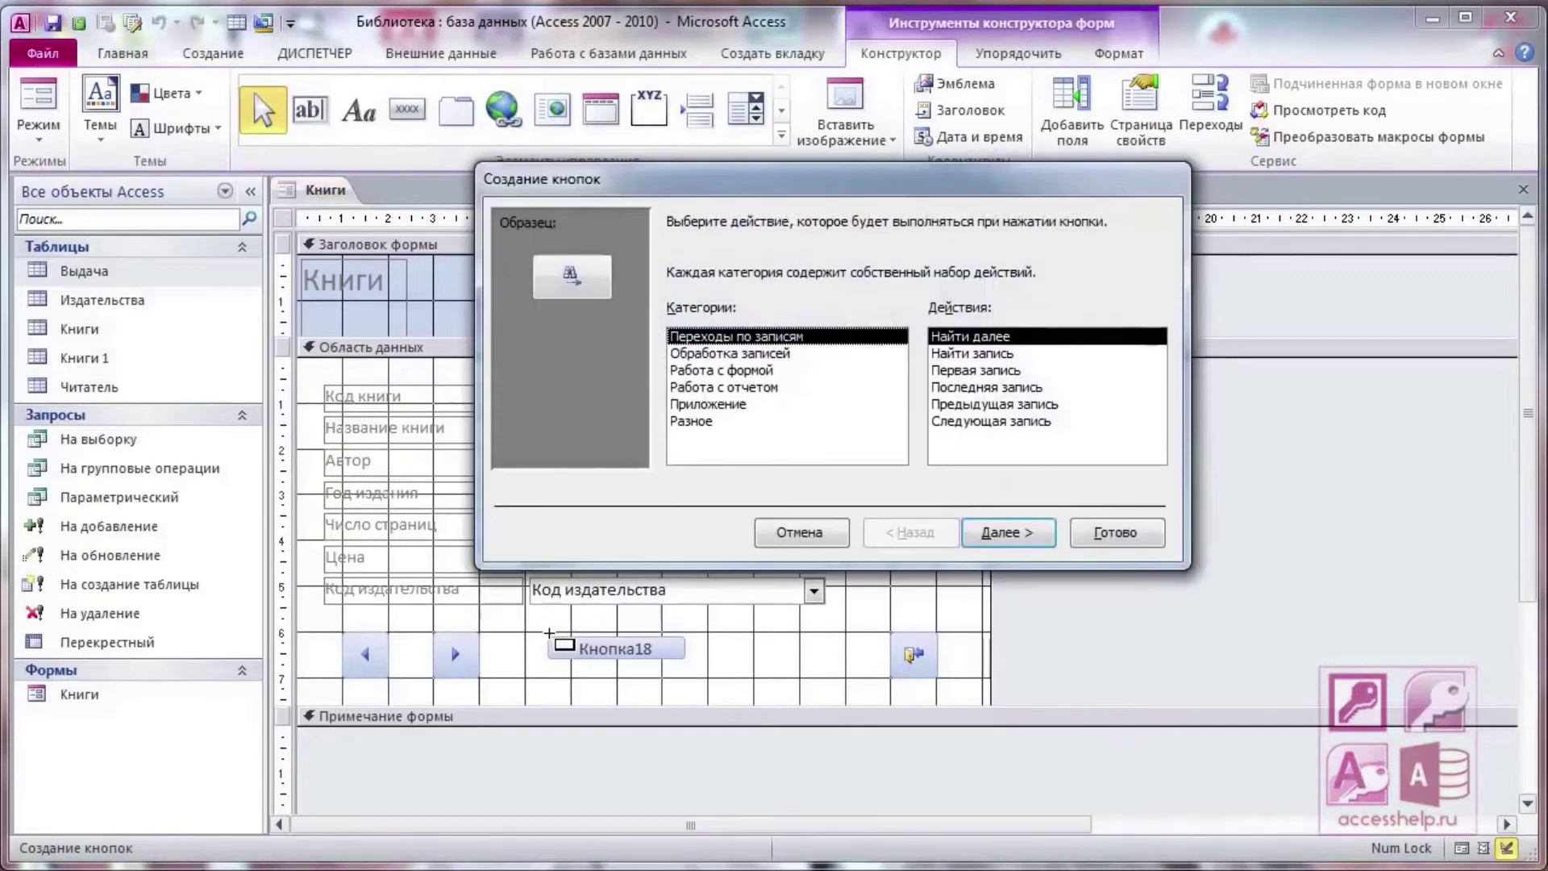
click(776, 355)
click(991, 354)
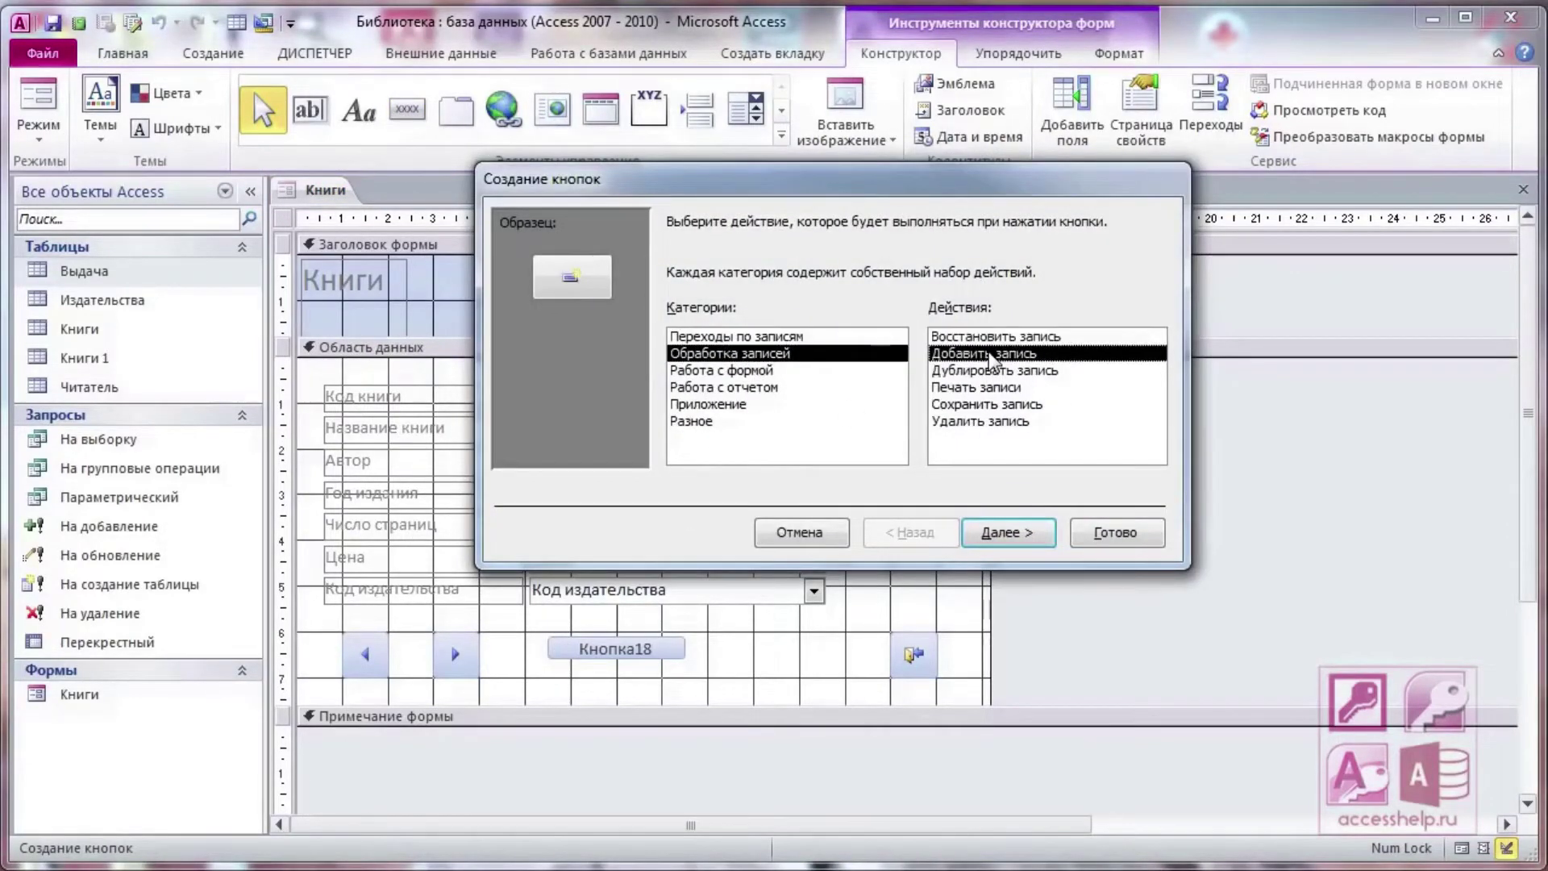
click(998, 530)
click(700, 311)
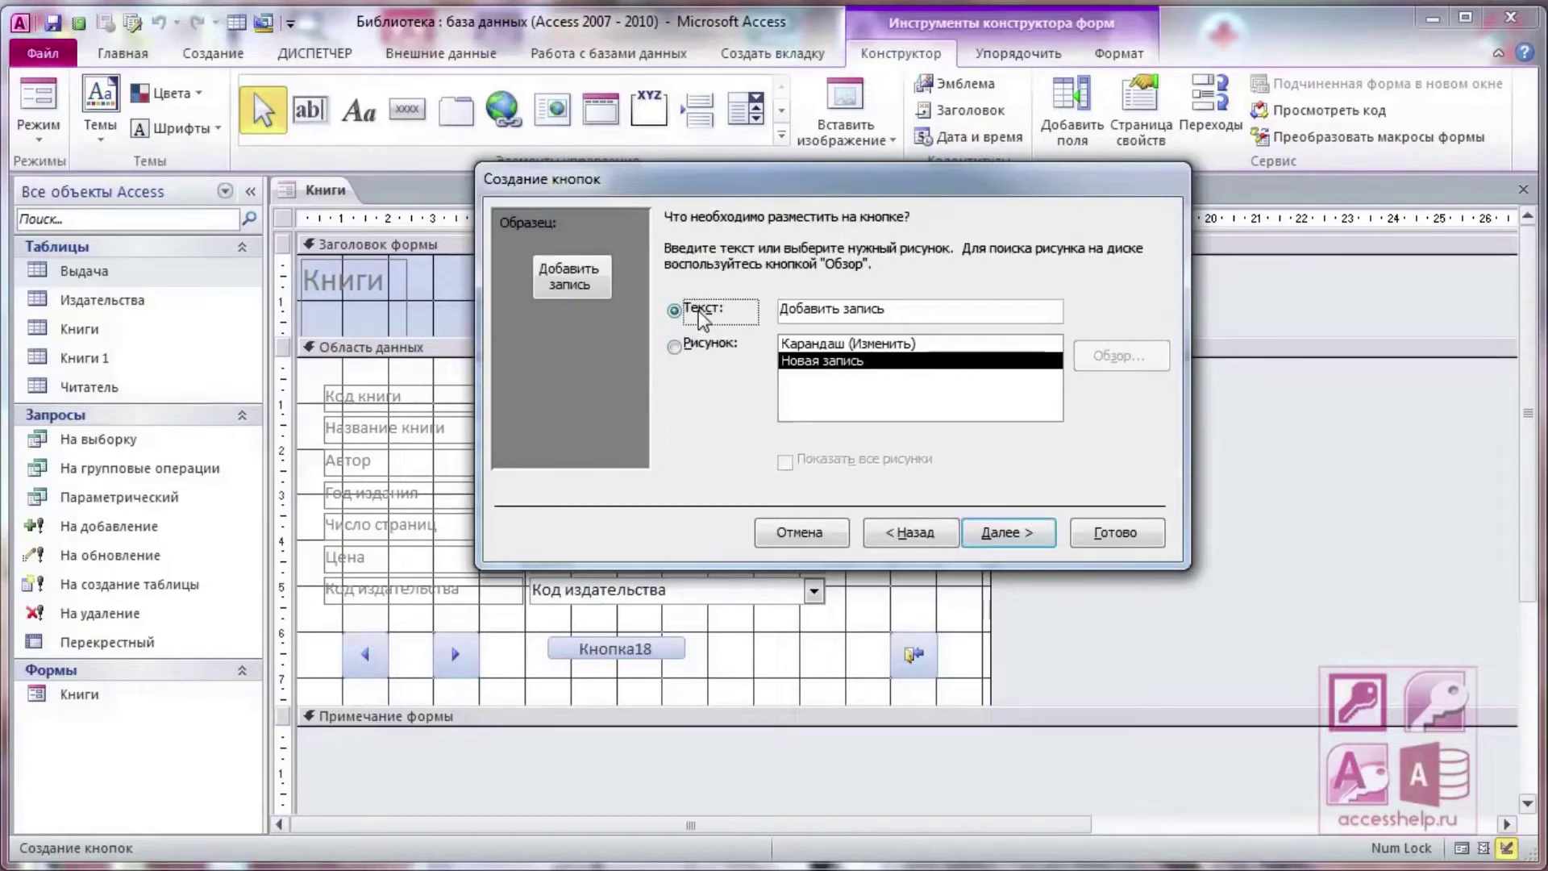
click(1116, 530)
drag(547, 637, 529, 639)
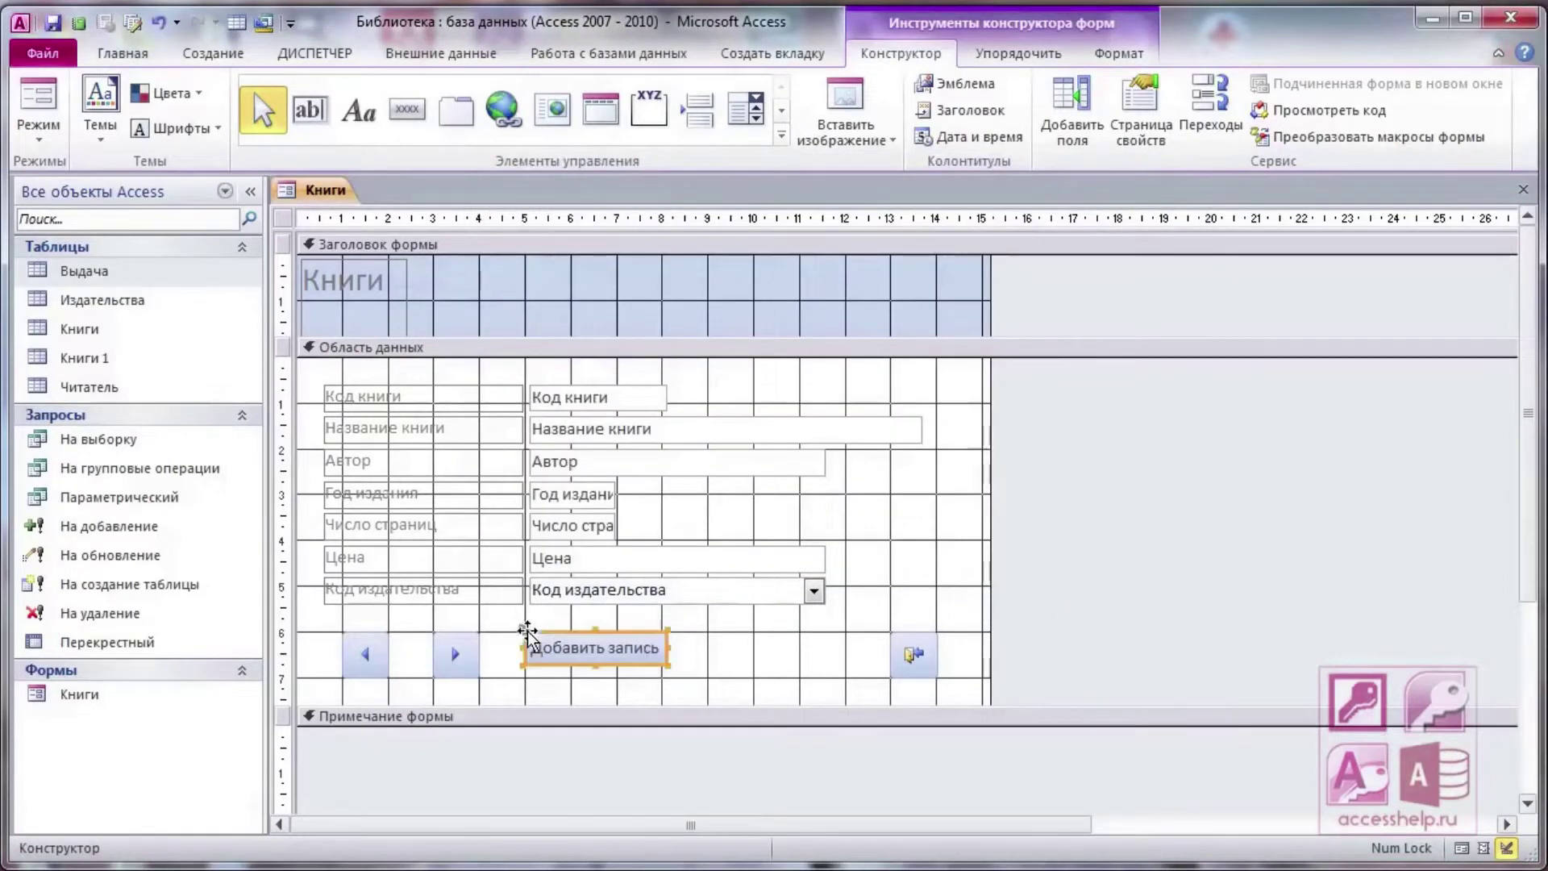
click(685, 677)
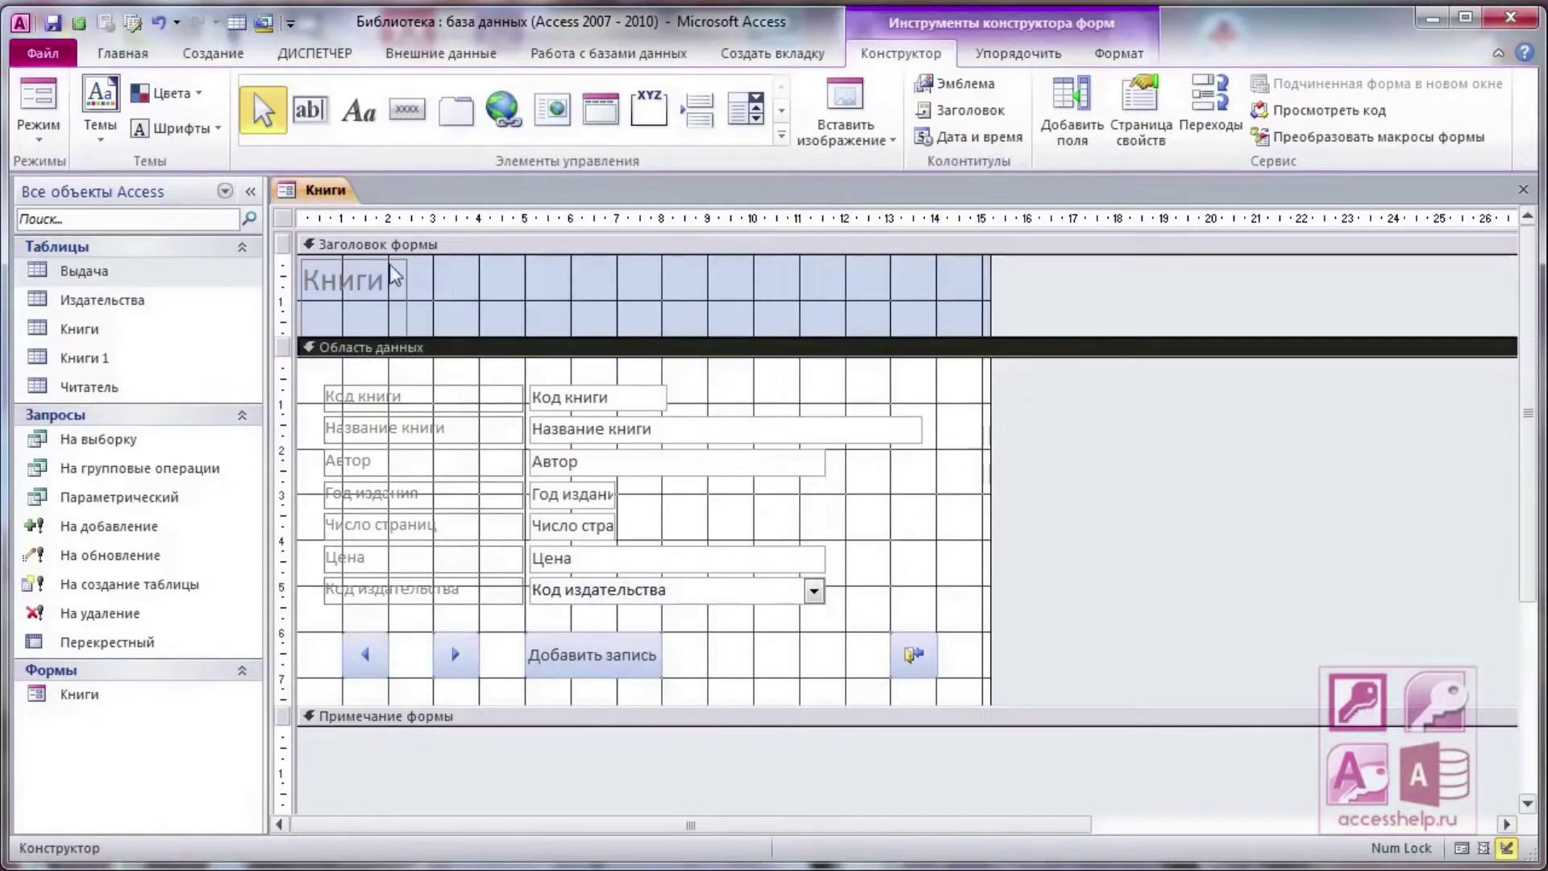
Switch the form to Form view and test its next-record and previous-record buttons by browsing the books
right_click(324, 196)
click(413, 307)
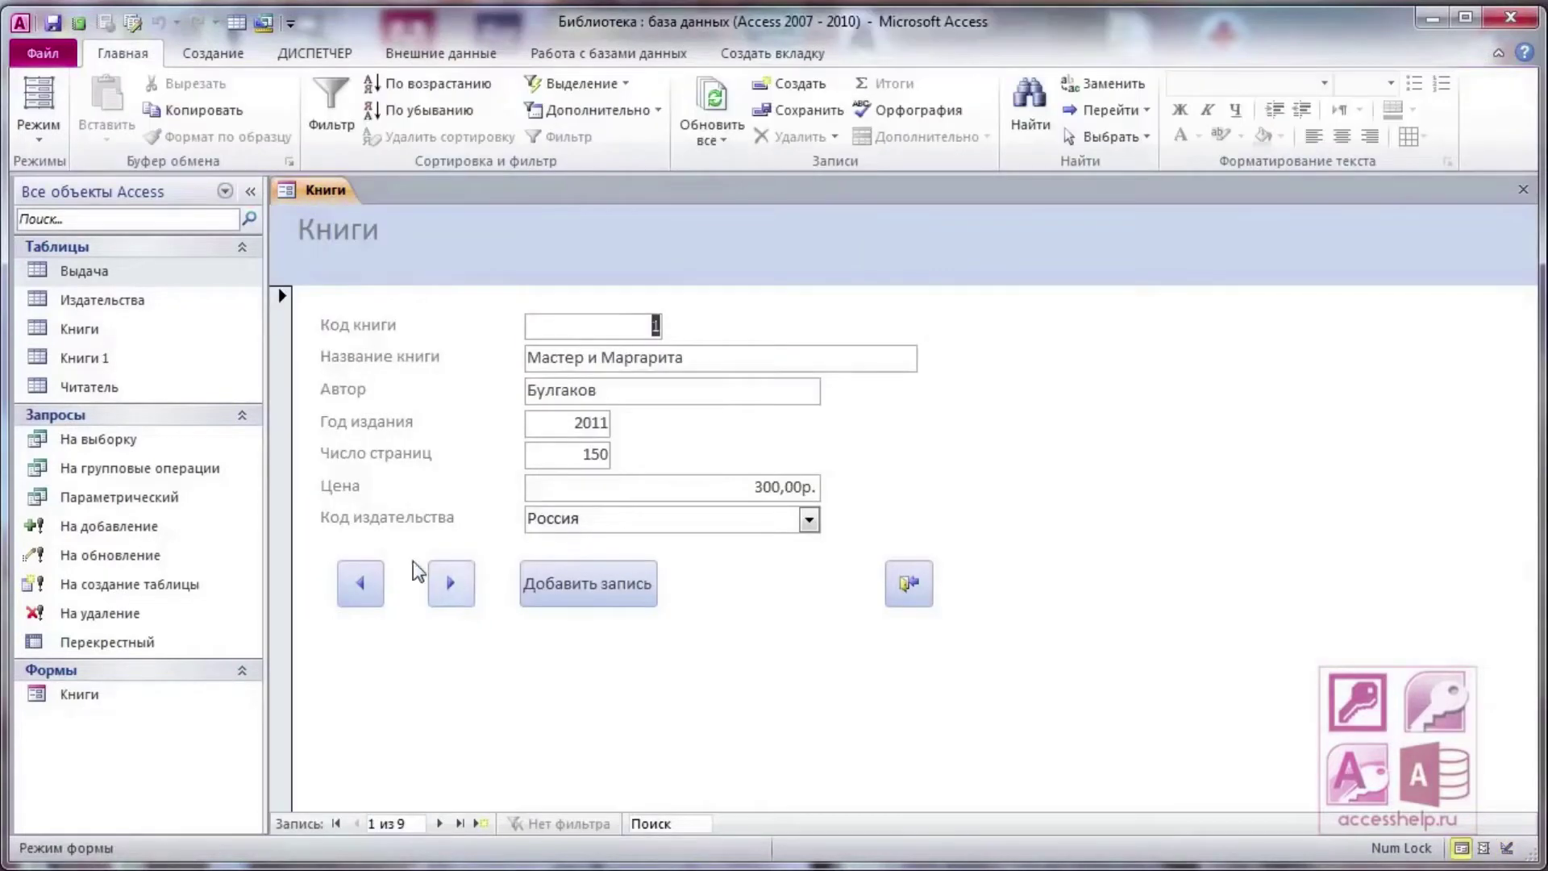
click(452, 585)
click(452, 584)
click(452, 585)
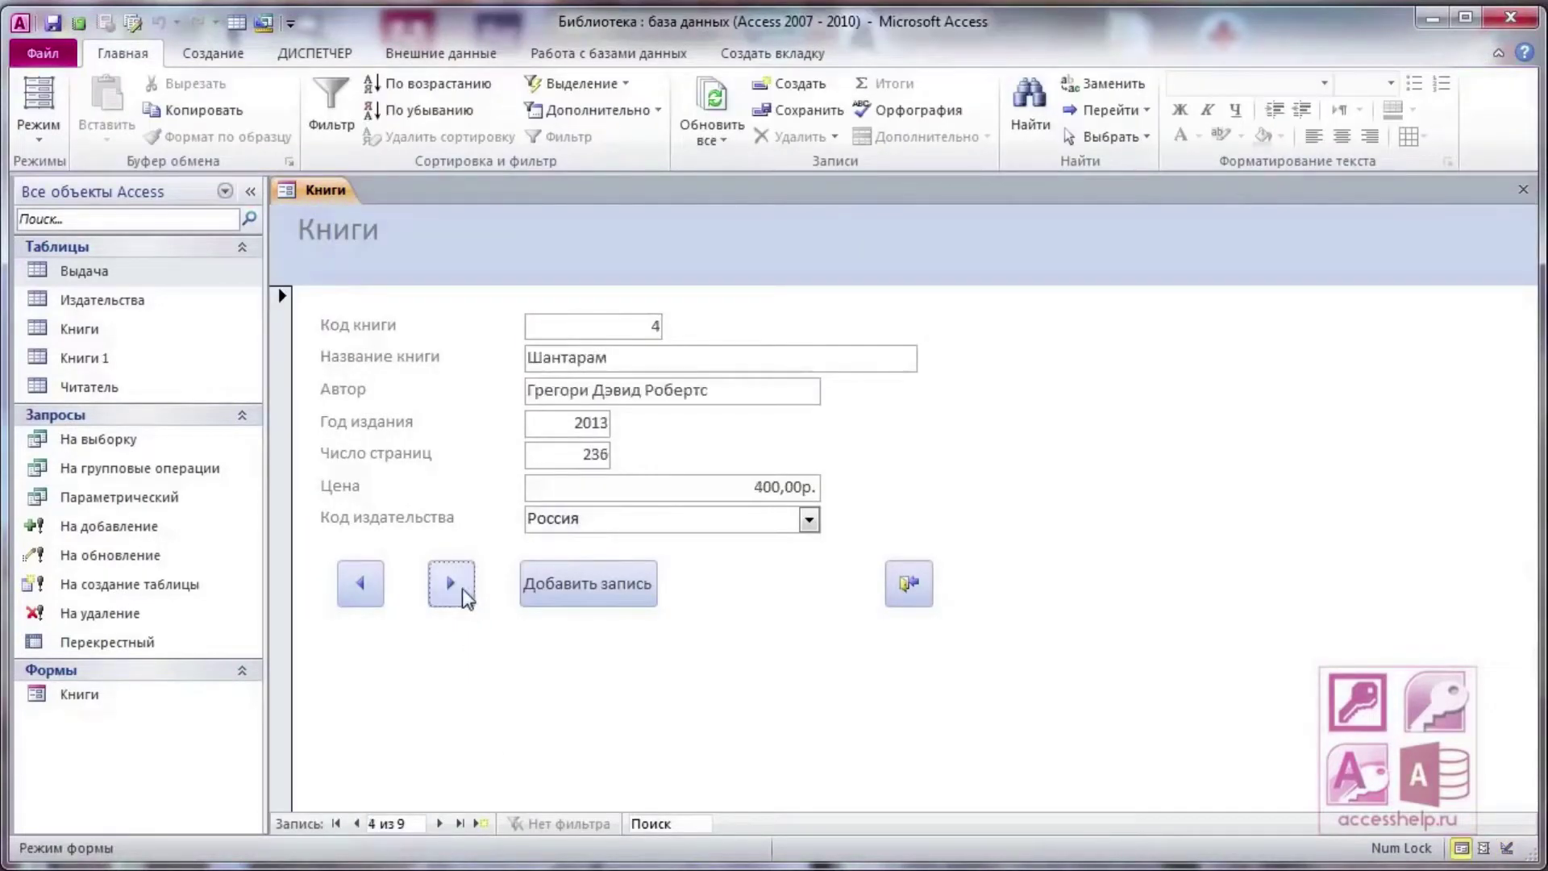
click(452, 583)
click(361, 583)
click(361, 583)
click(361, 583)
click(360, 583)
click(452, 584)
click(452, 583)
click(376, 587)
Close the Книги form with its own close button and save the design changes
click(905, 579)
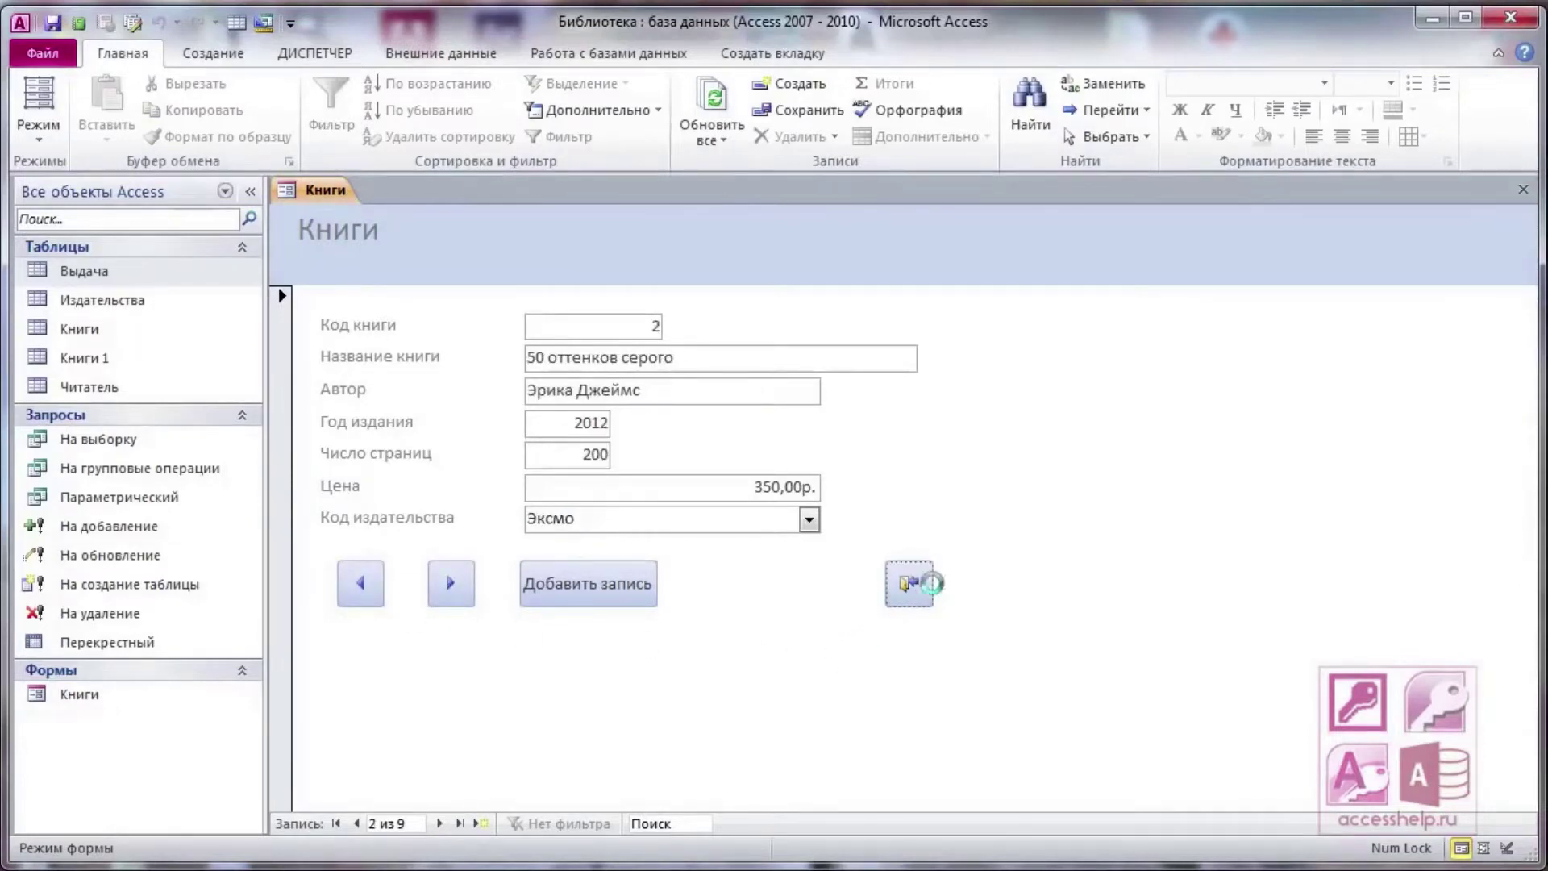
drag(859, 571, 852, 482)
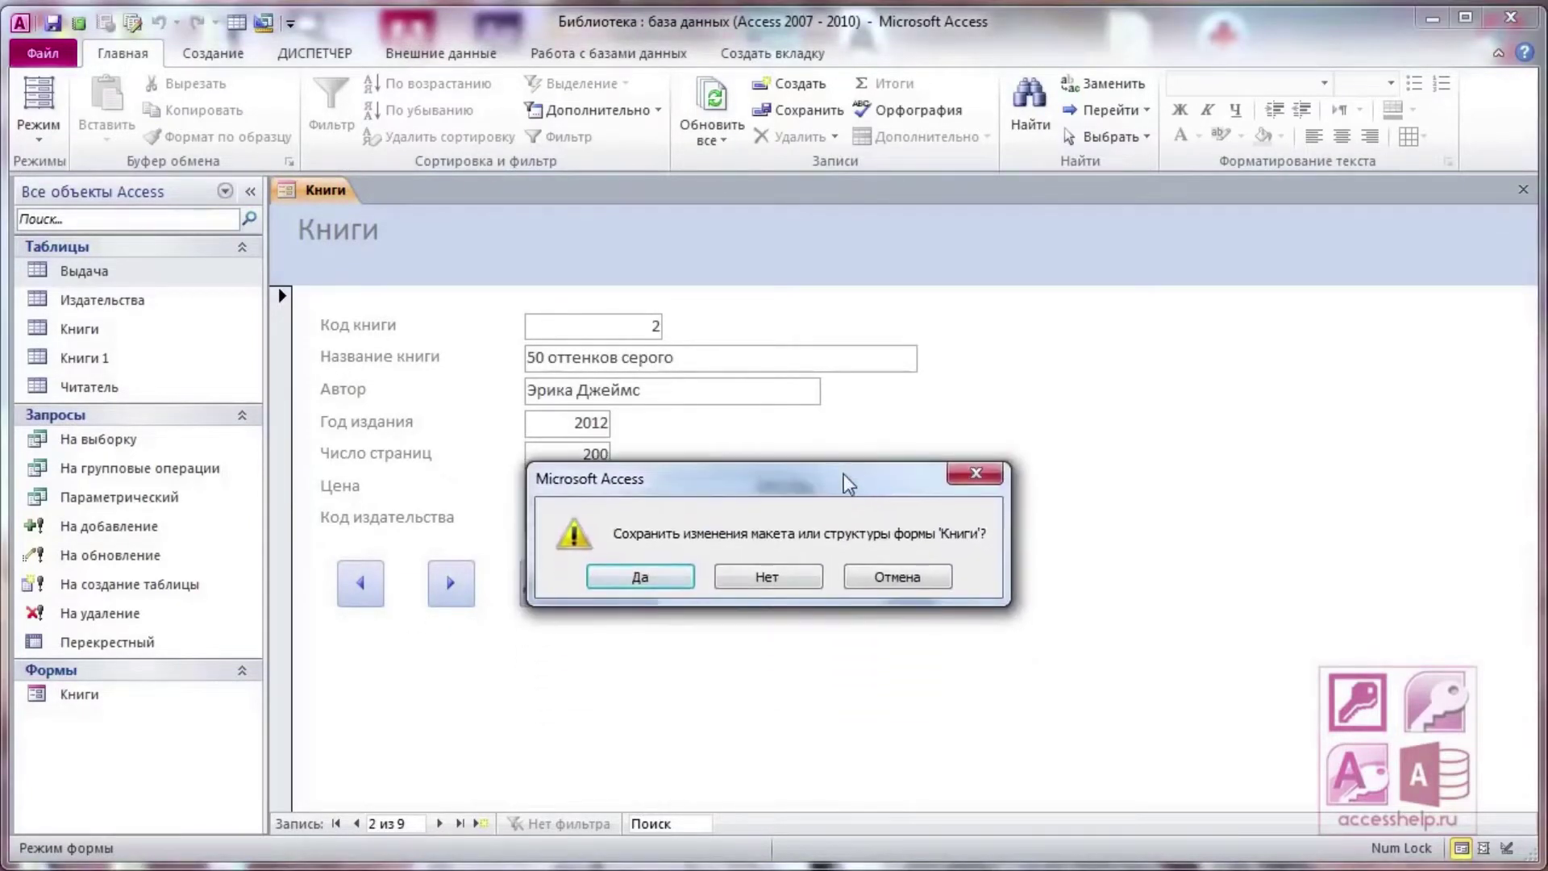
click(653, 579)
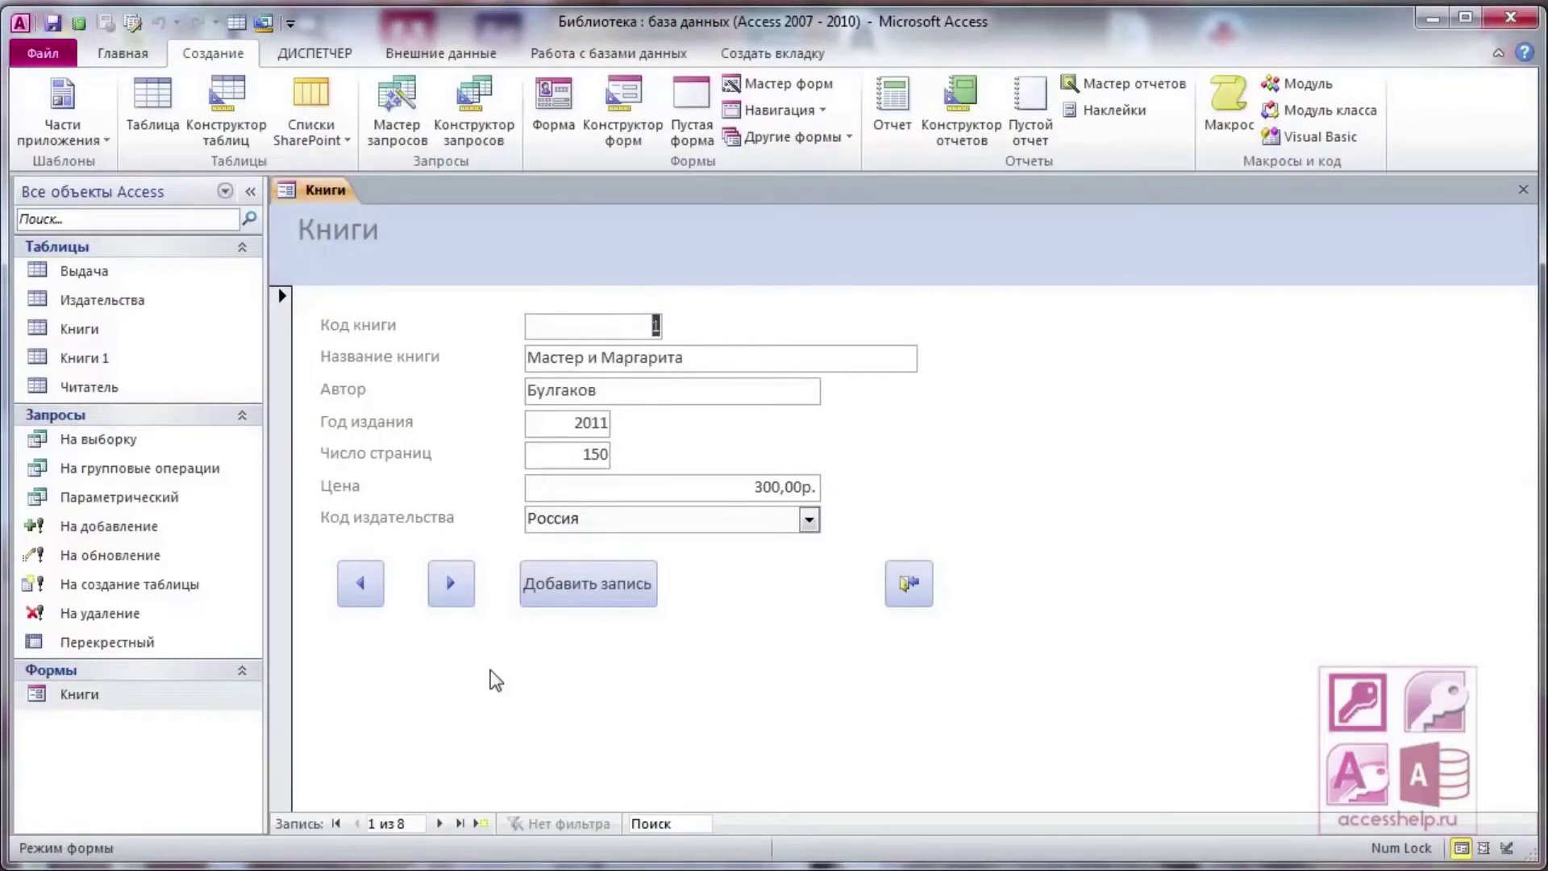
Add the book Ночной дозор by С.Лукьяненко, year 2005, 300 pages, price 450, publisher Буква, and close the form with its close button
click(570, 587)
click(595, 360)
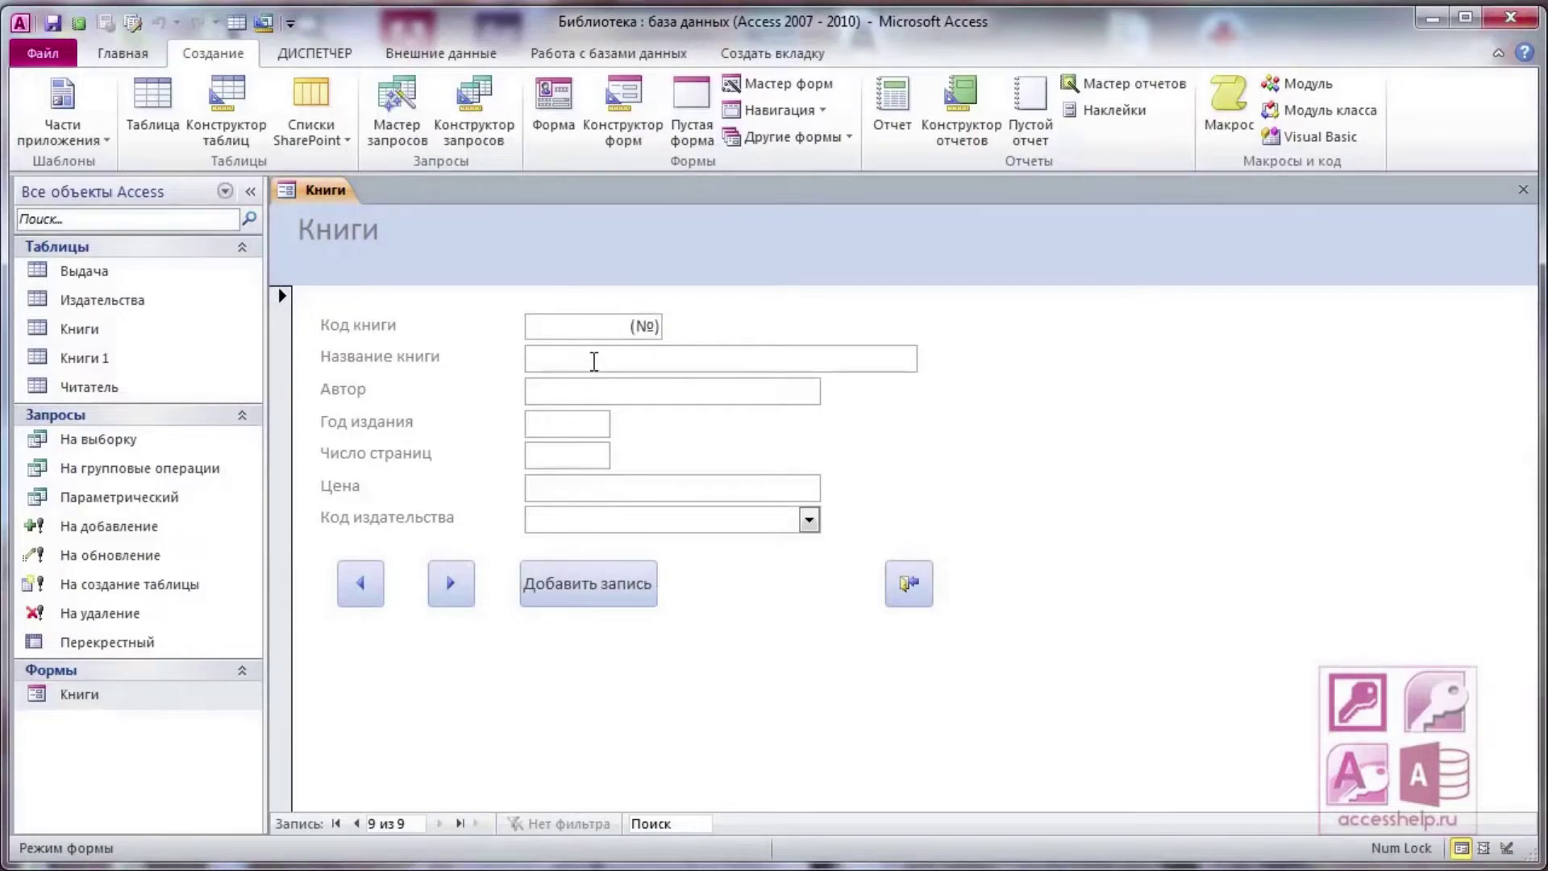
text(Ночной Дозор)
key(Tab)
text(С.Лукьяненко)
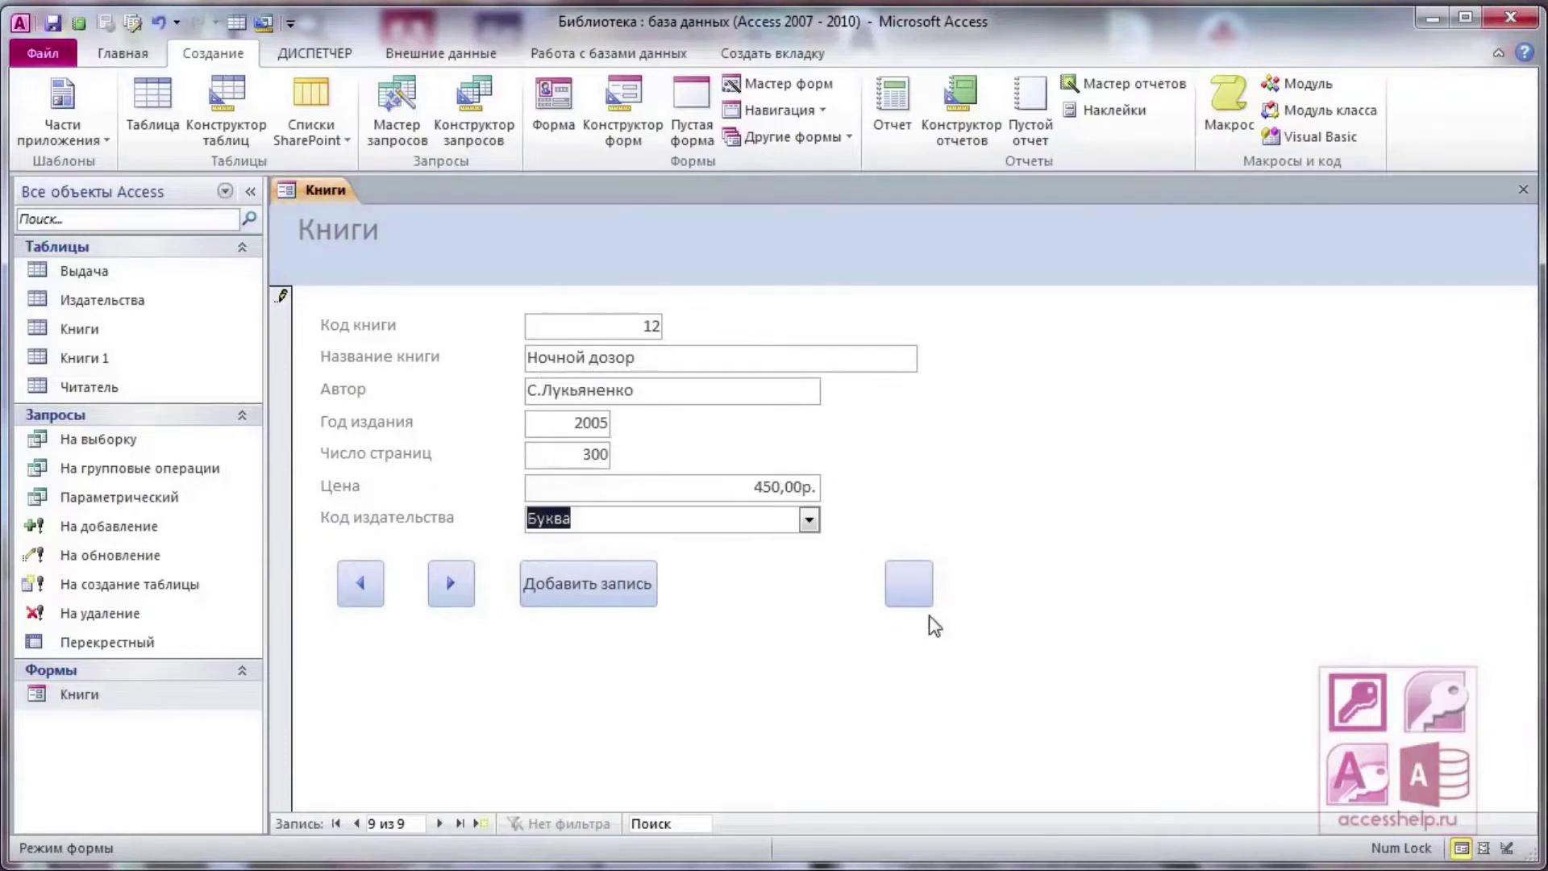
click(909, 583)
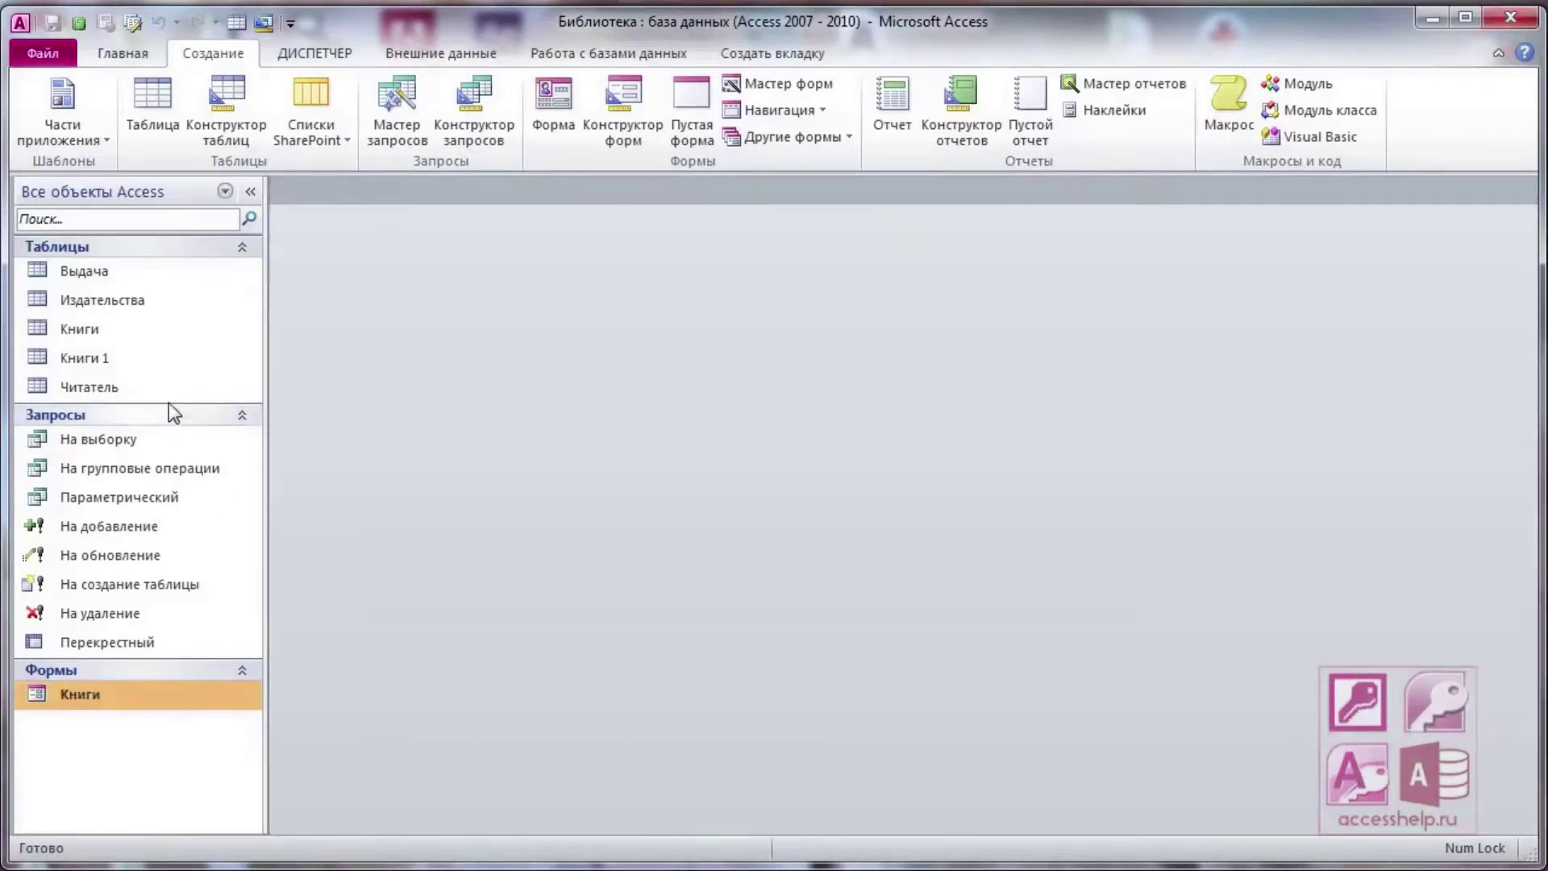
Open the Книги table to check the newly added book record, and close the table
double_click(113, 331)
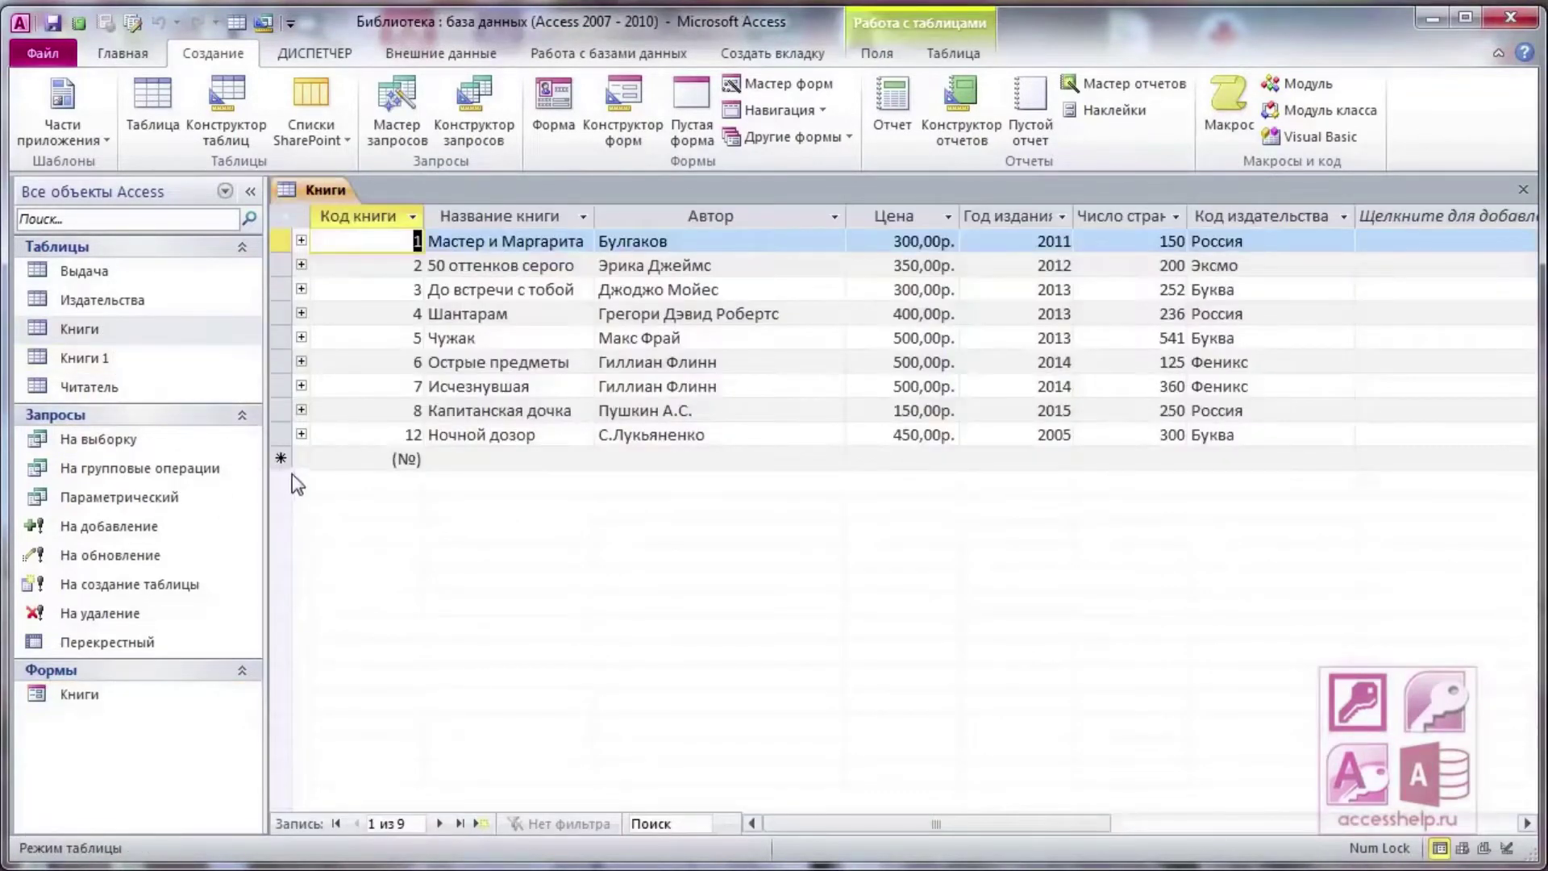
click(356, 435)
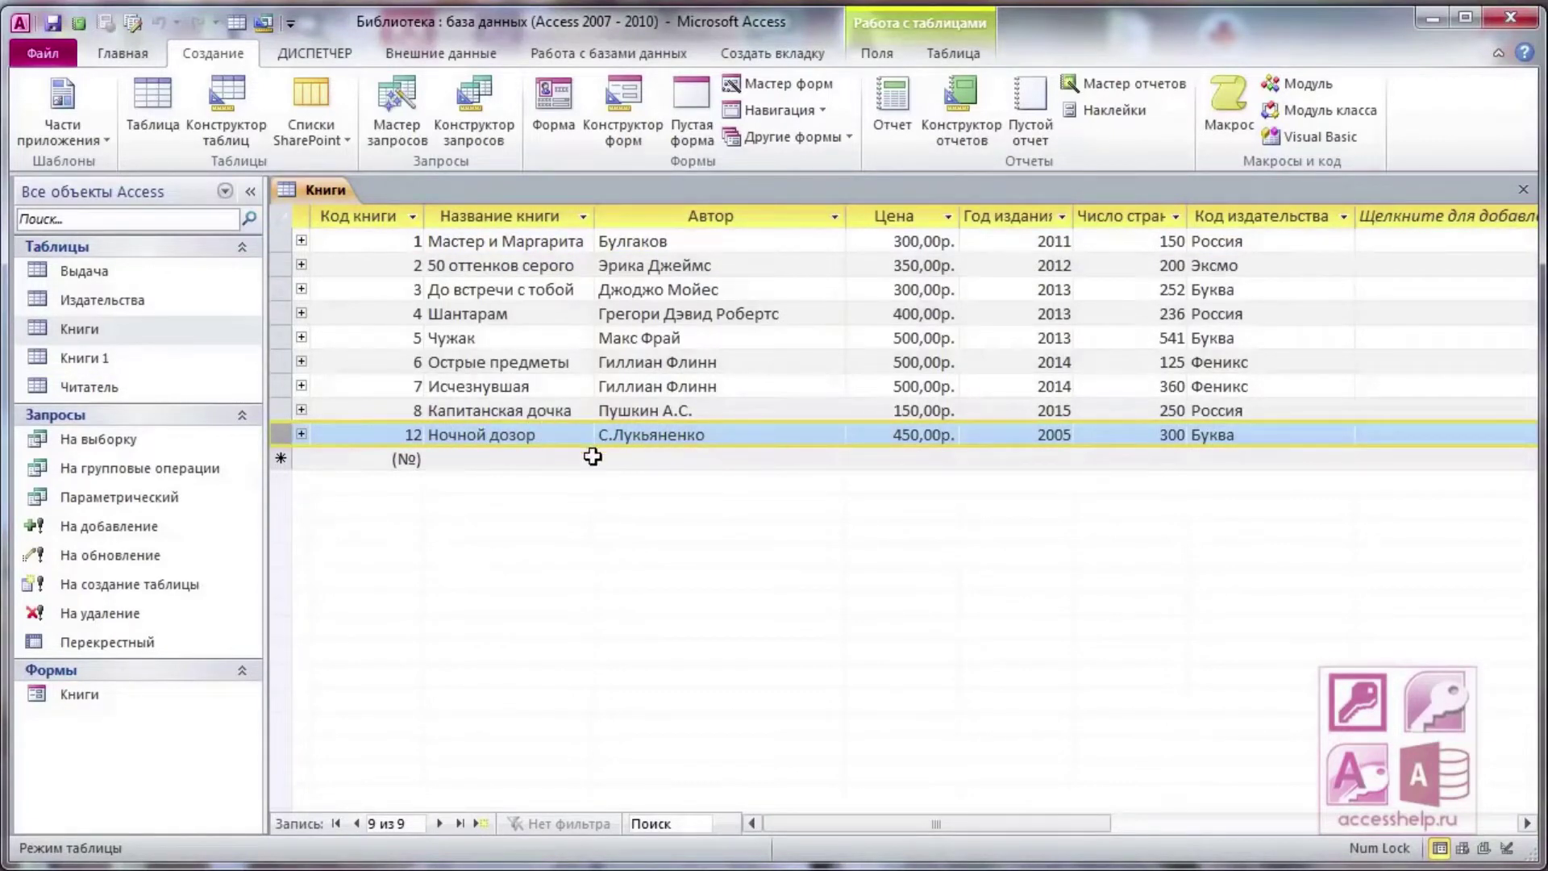
right_click(342, 187)
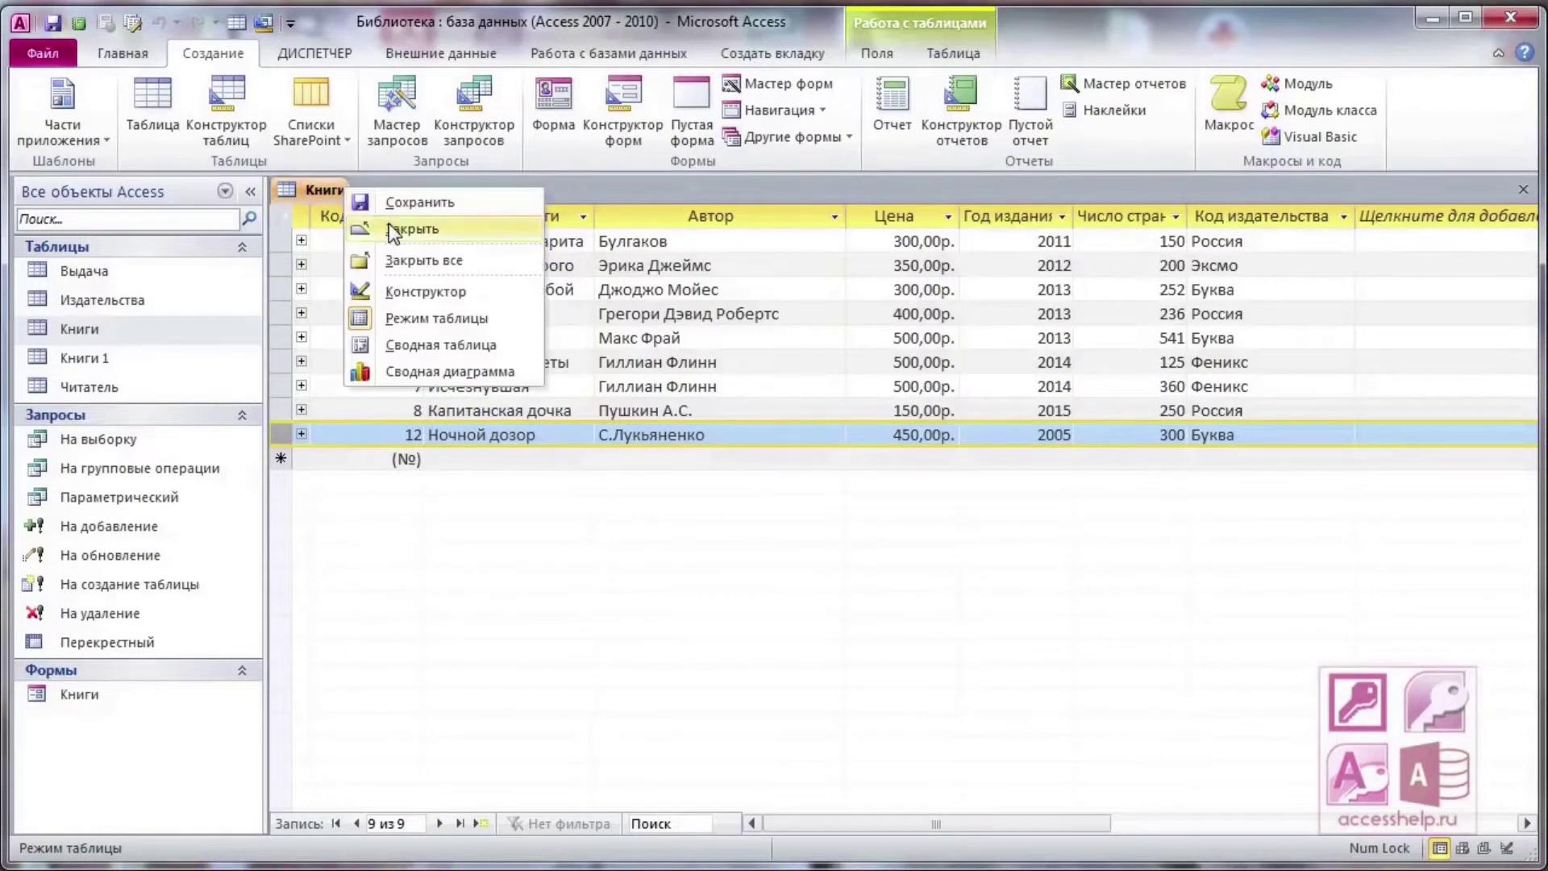
click(389, 223)
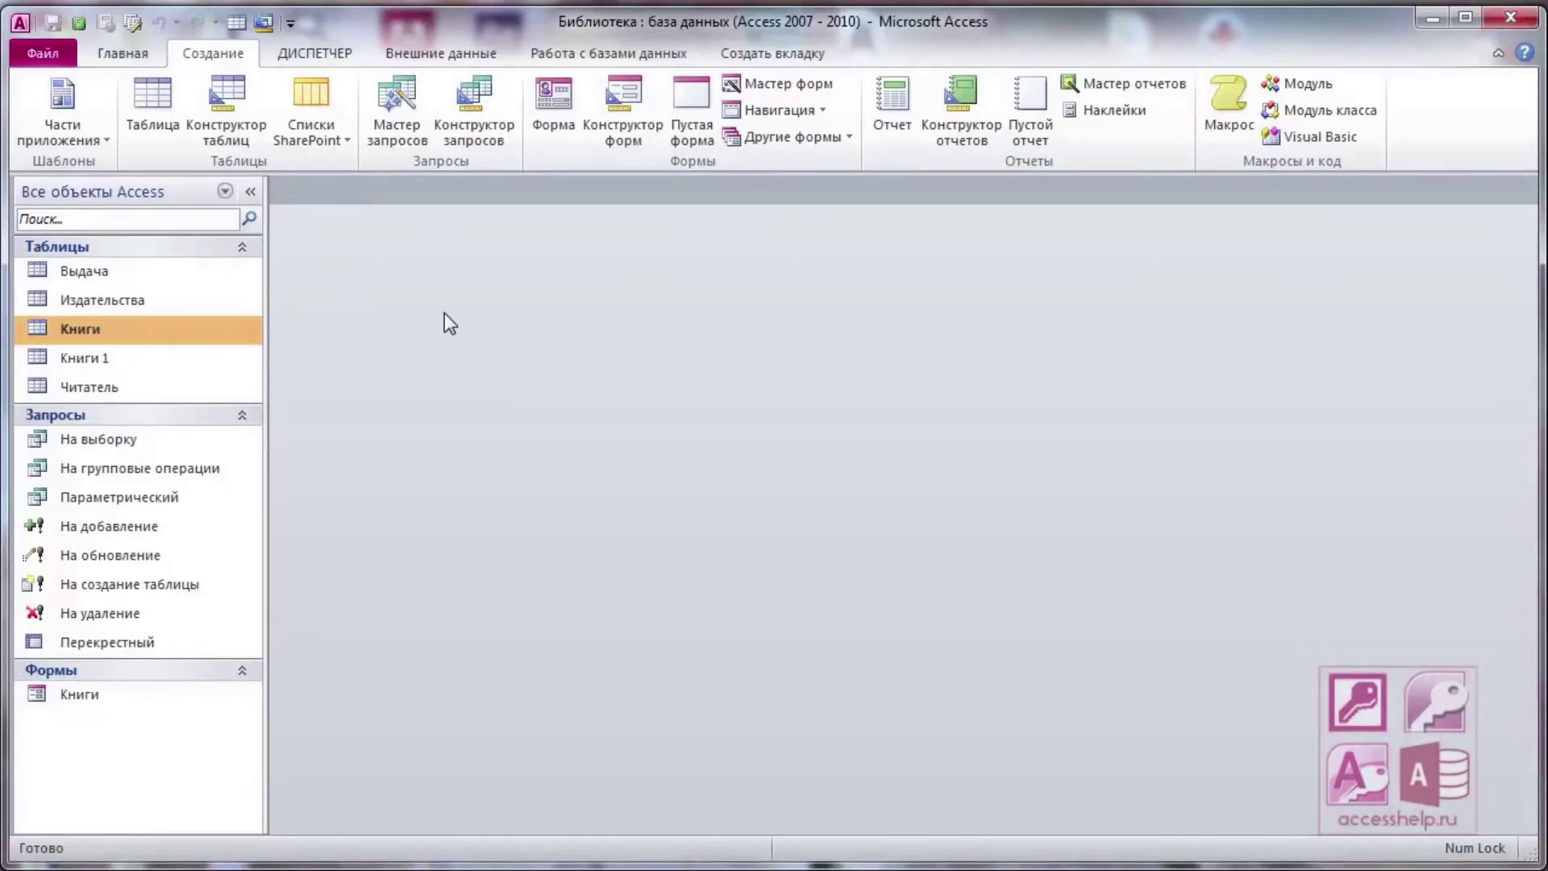
Start a new form with the Form Wizard and add Наименование издательства and E-mail from the Издательства table
click(776, 84)
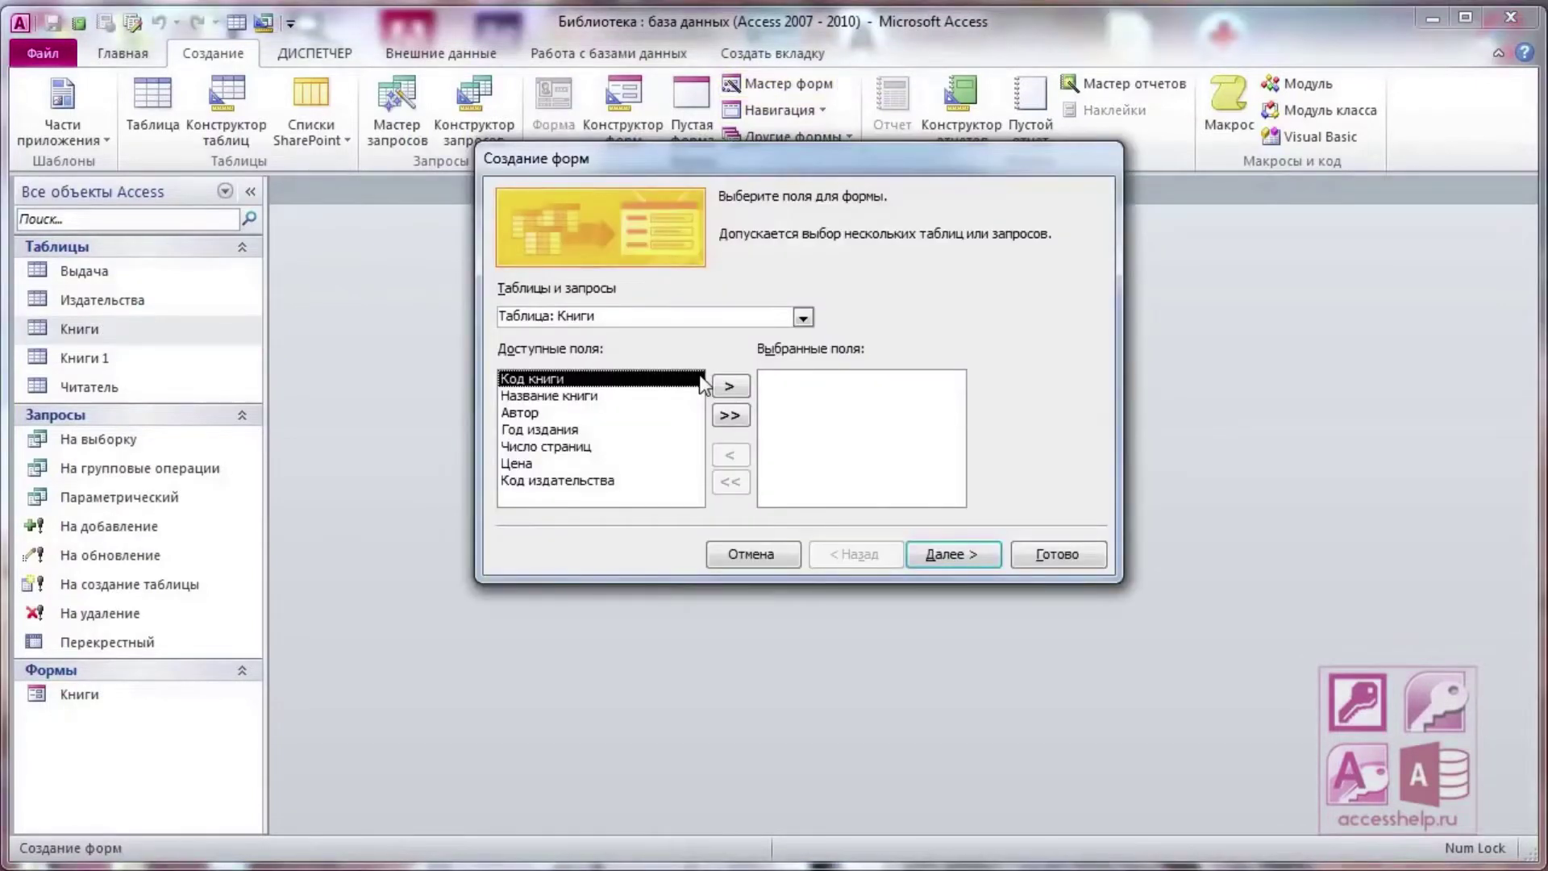
click(802, 319)
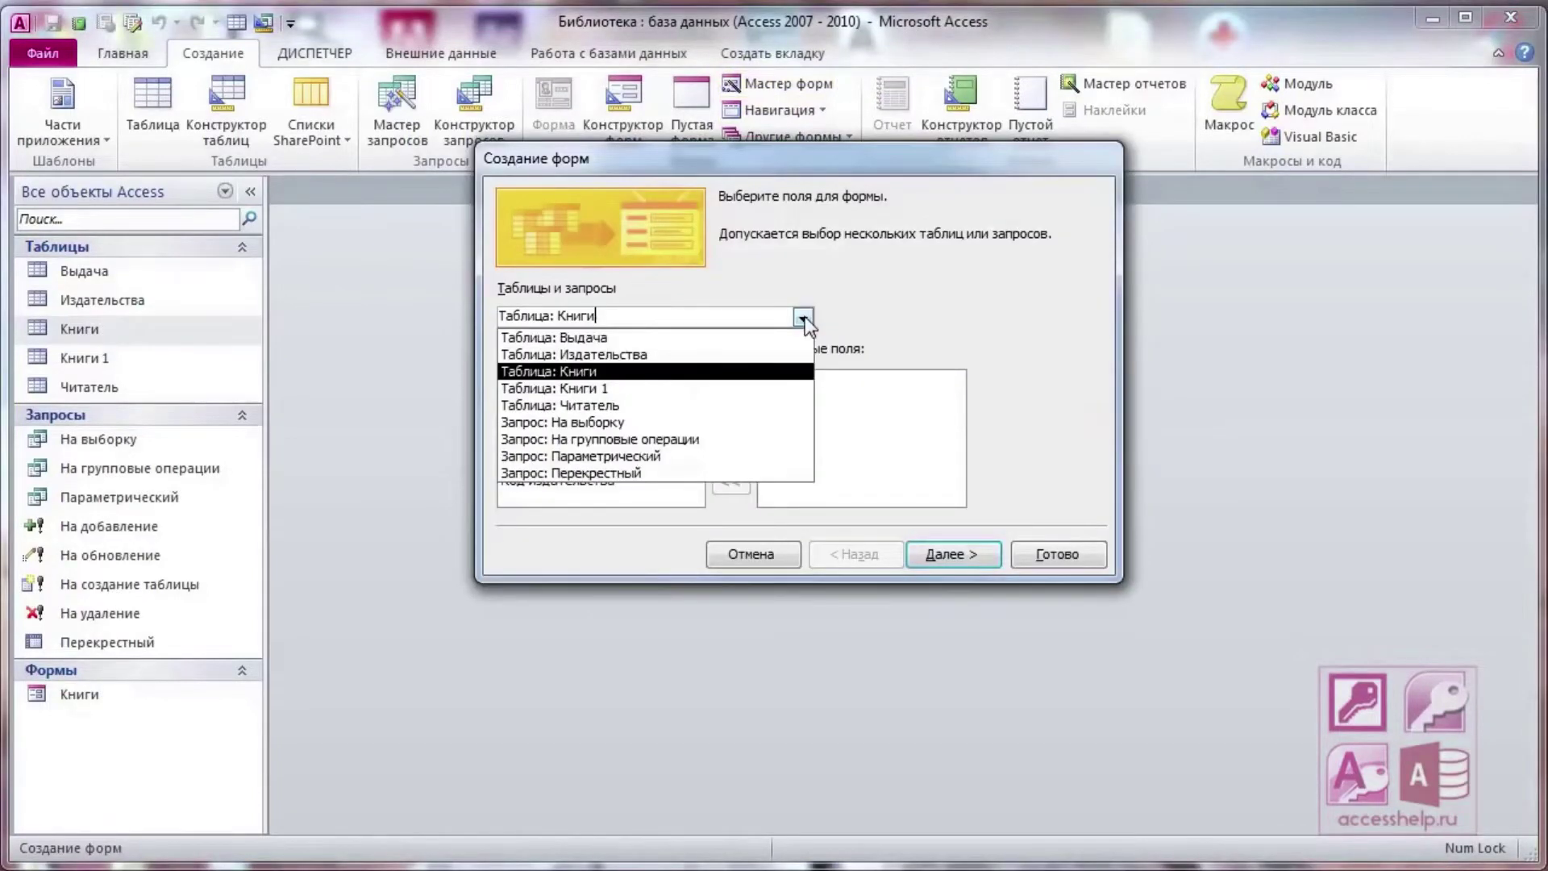
click(635, 356)
click(613, 395)
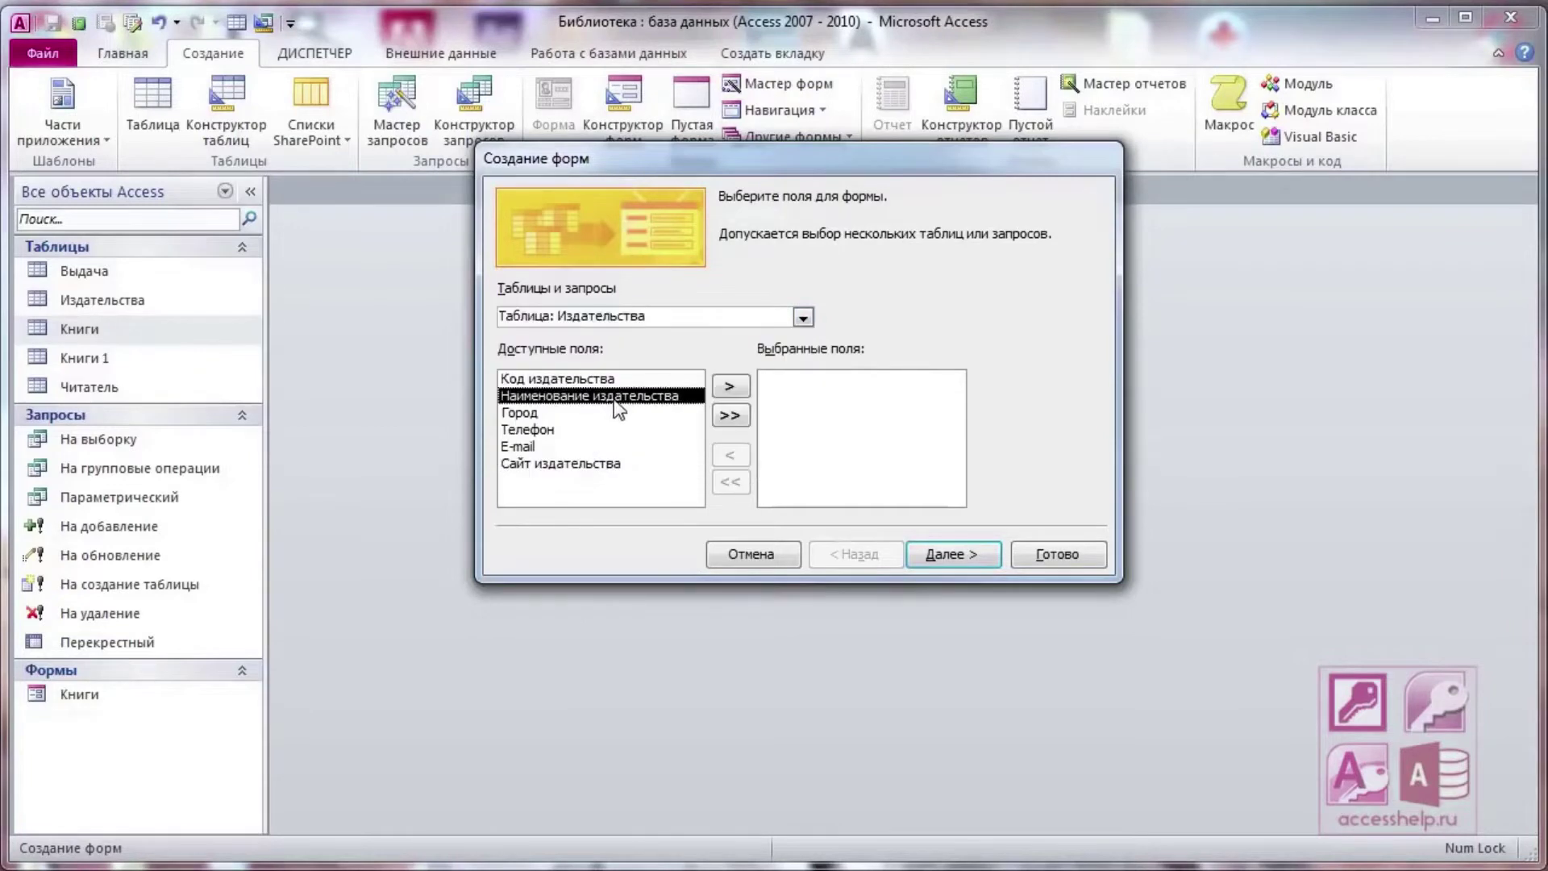
click(730, 388)
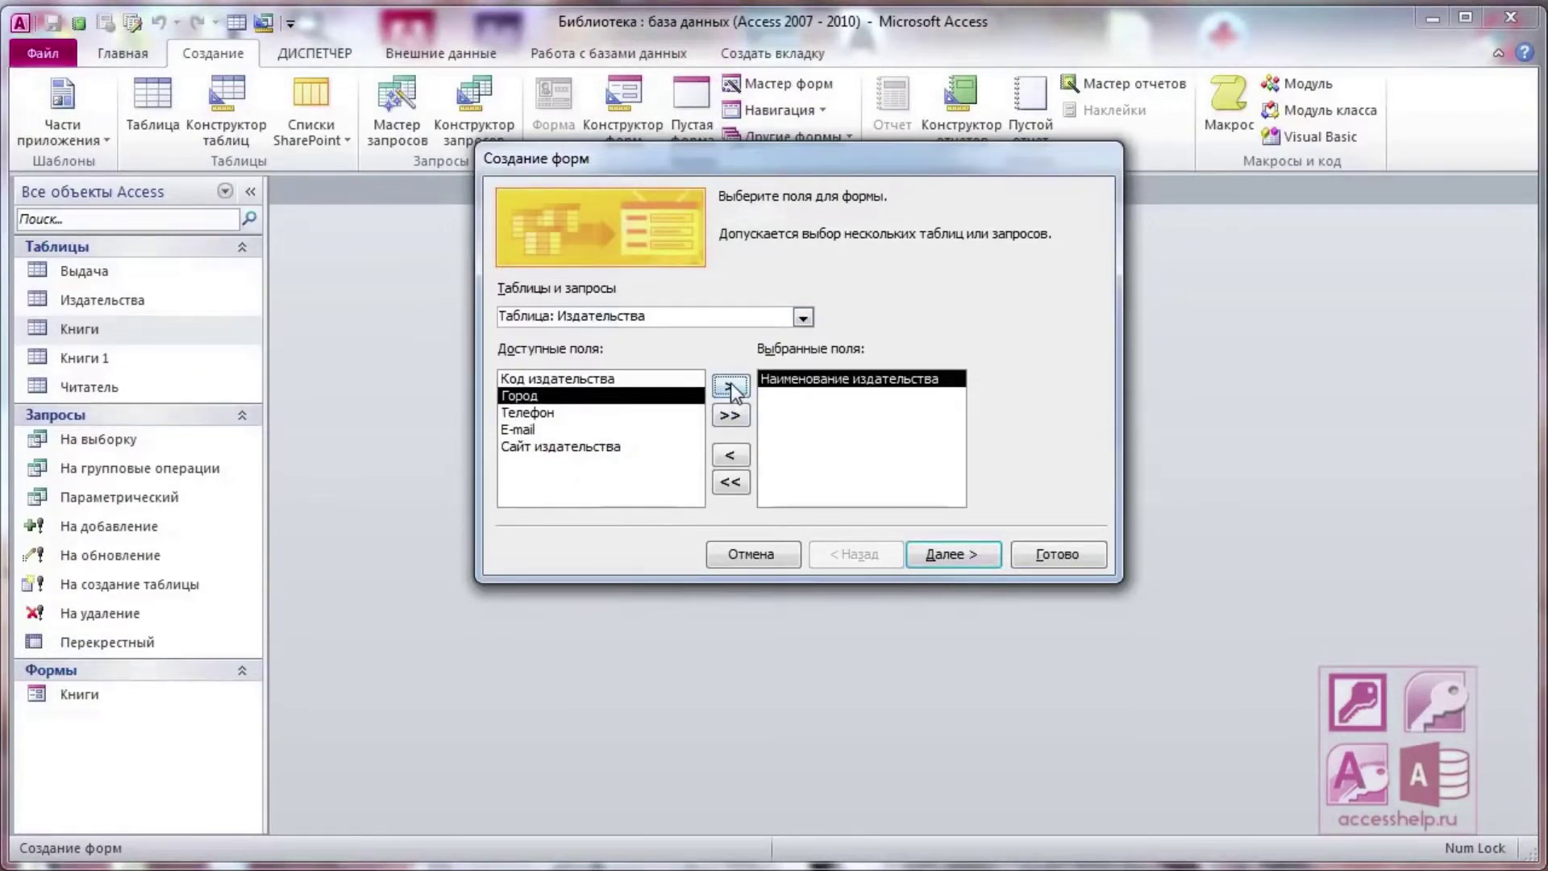
click(532, 430)
click(731, 387)
Add the fields Название книги and Цена from the Книги table to the wizard's selected fields
click(801, 318)
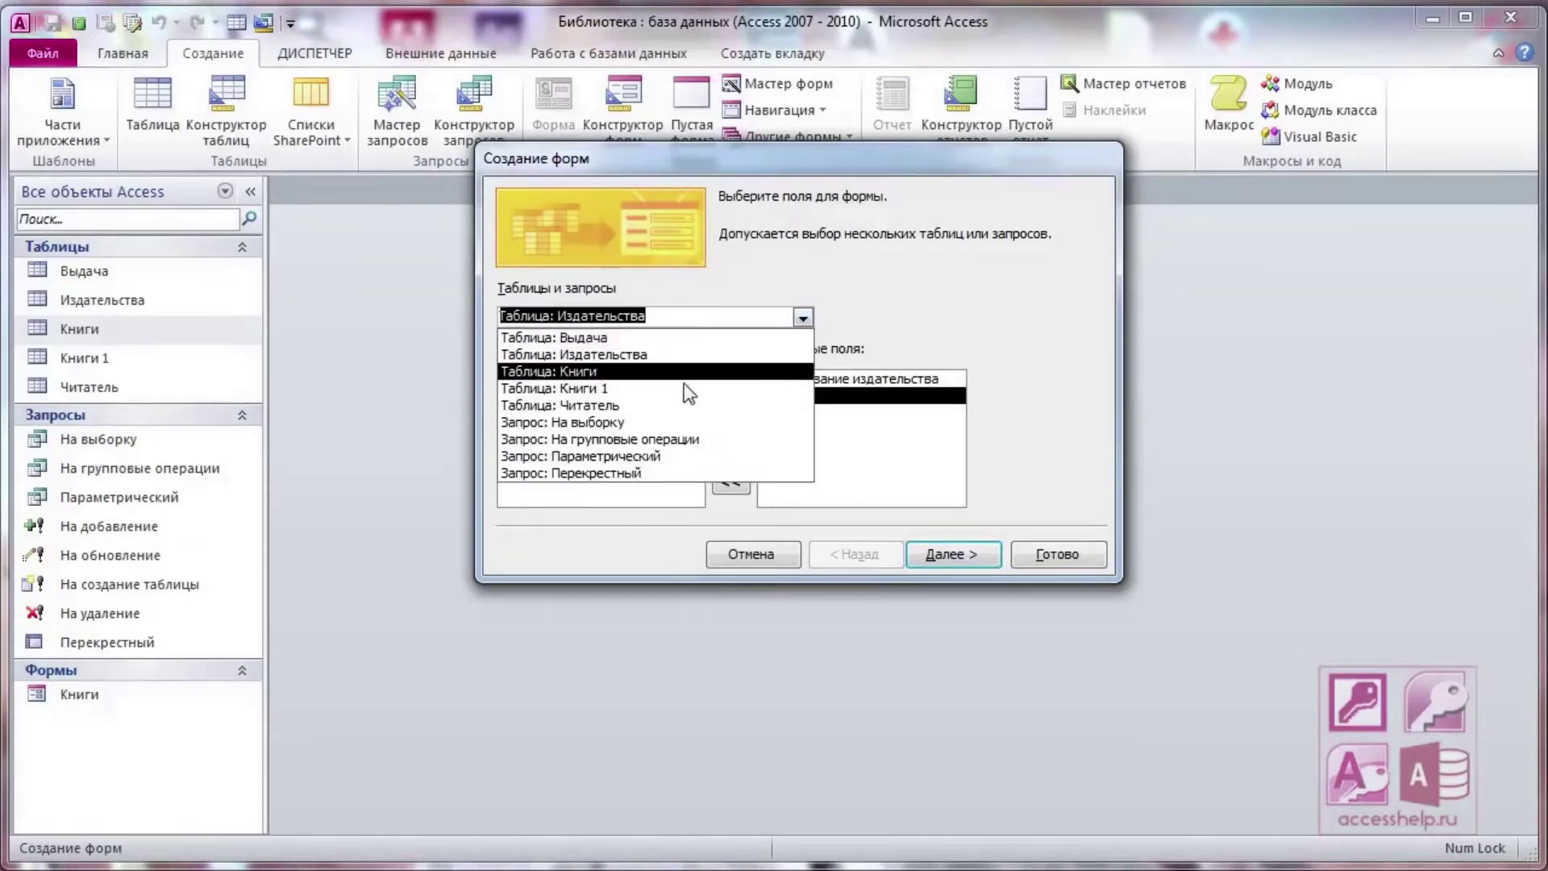
click(613, 369)
click(613, 395)
click(731, 388)
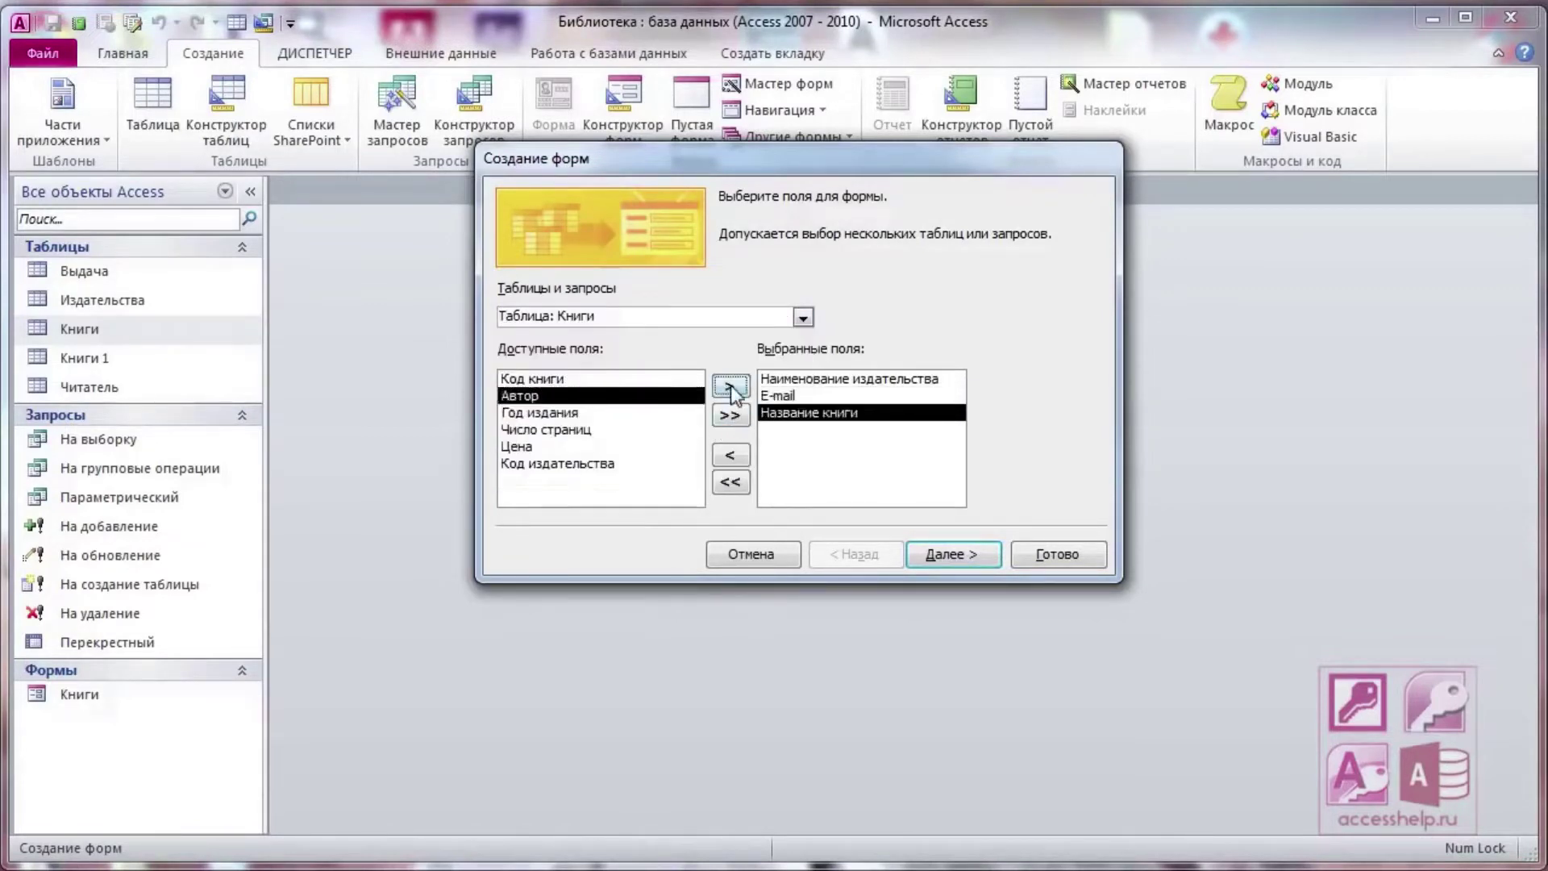
double_click(570, 447)
Present the data by Книги in a single-column layout, name the form Цена со скидкой, and finish the wizard
click(948, 555)
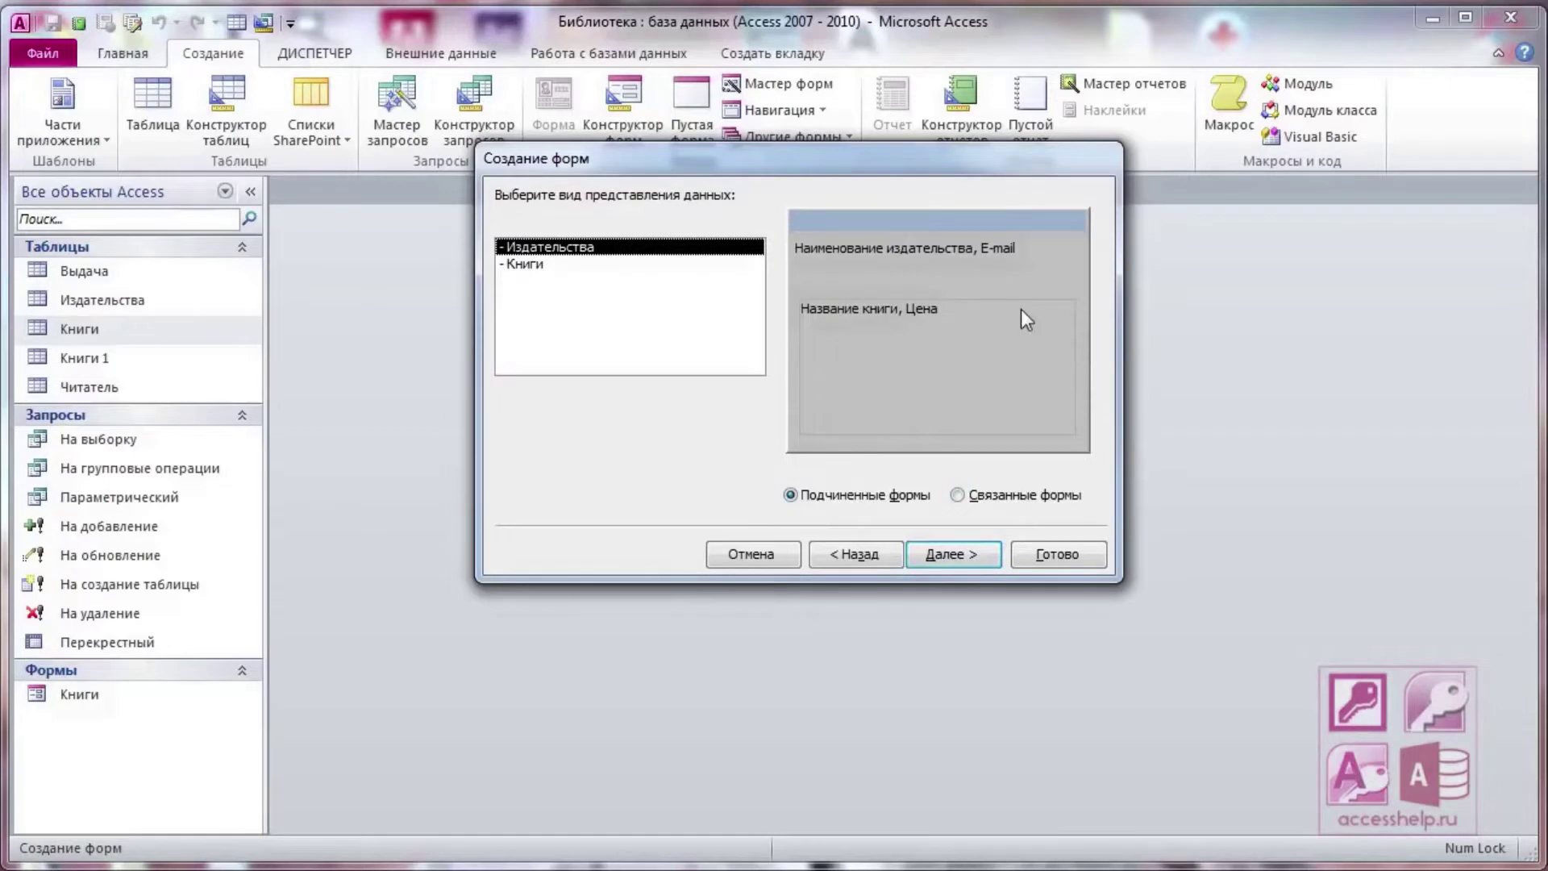
click(561, 265)
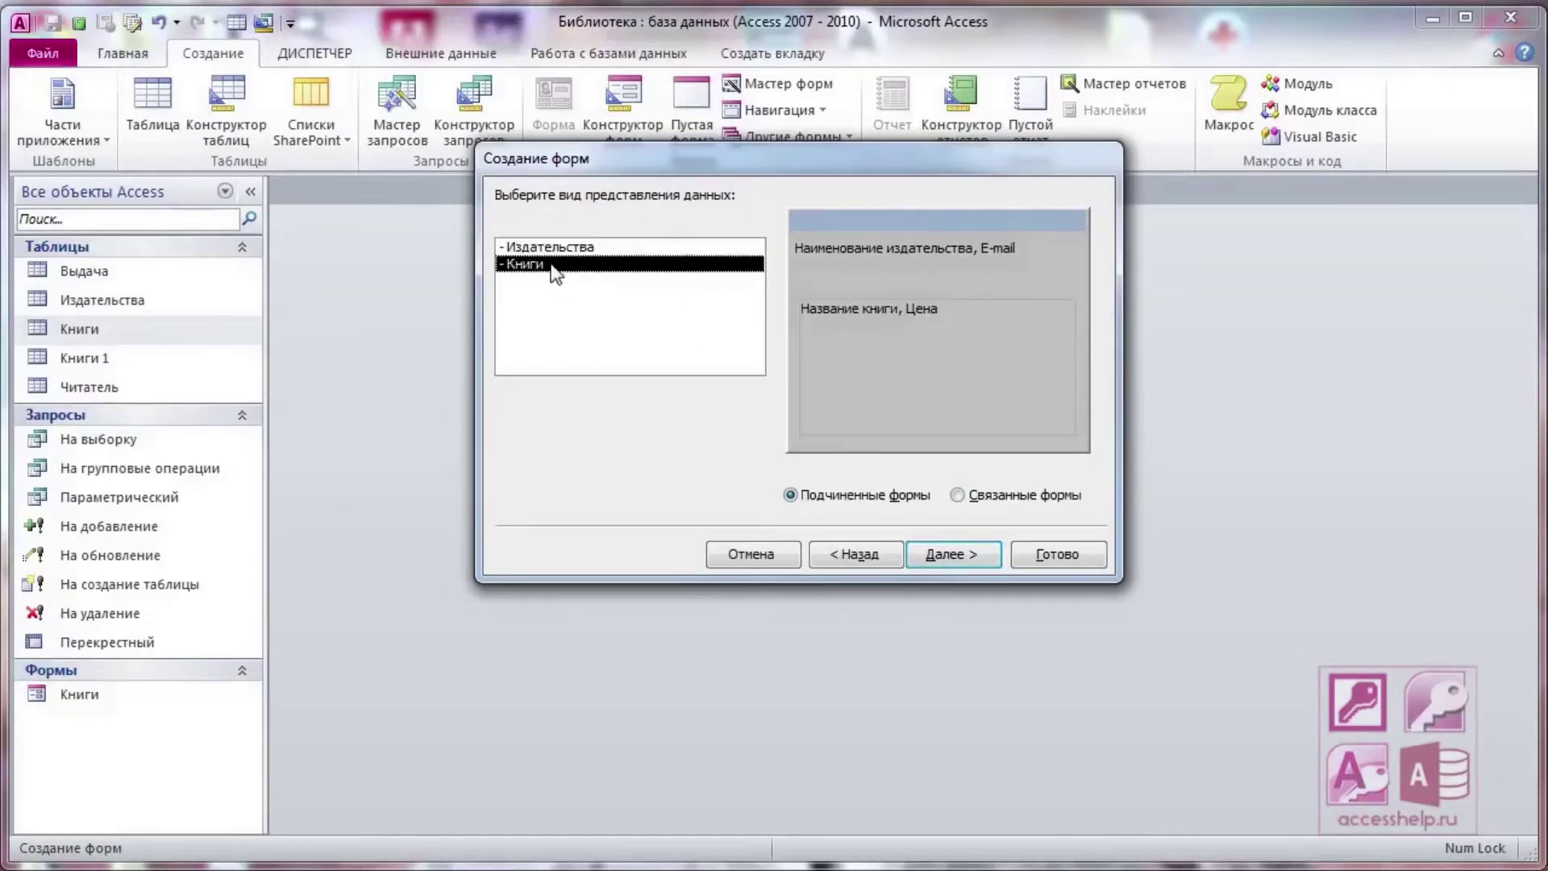
click(956, 556)
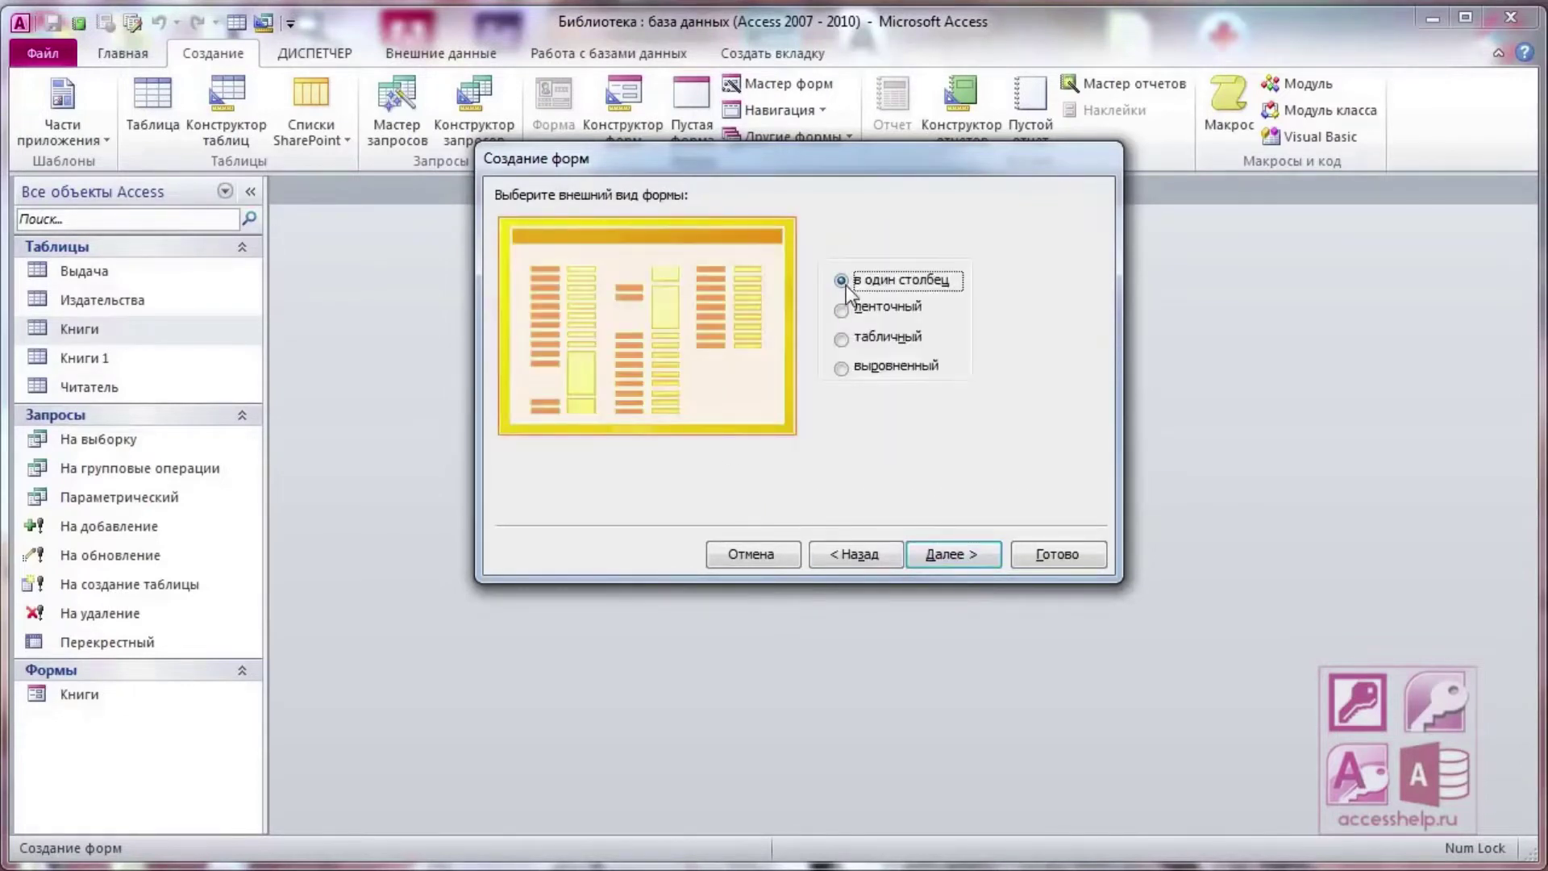
click(957, 560)
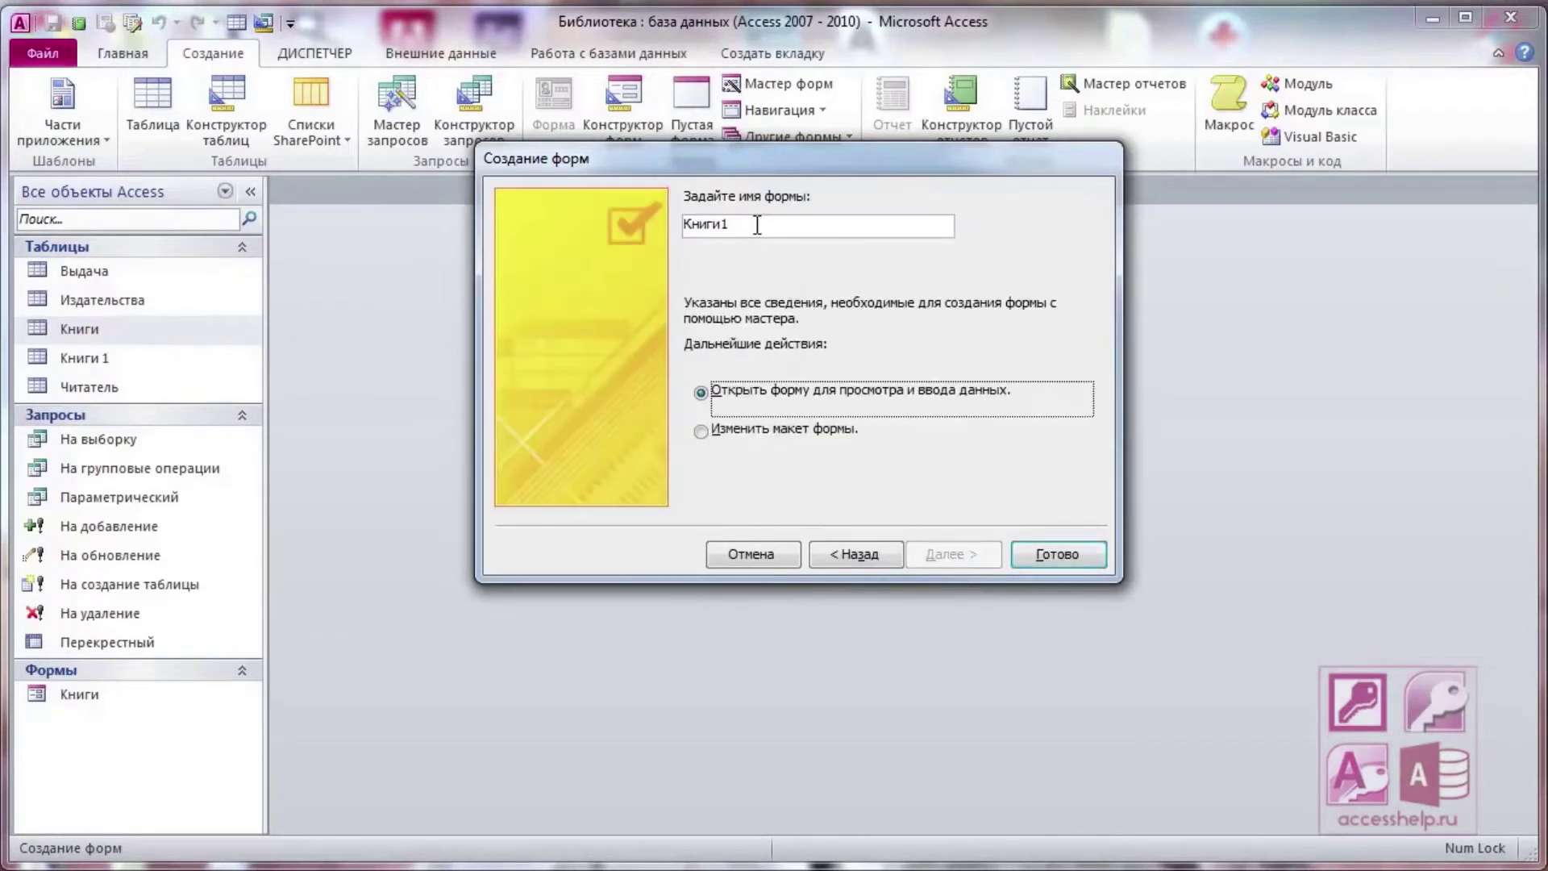
drag(757, 225, 683, 225)
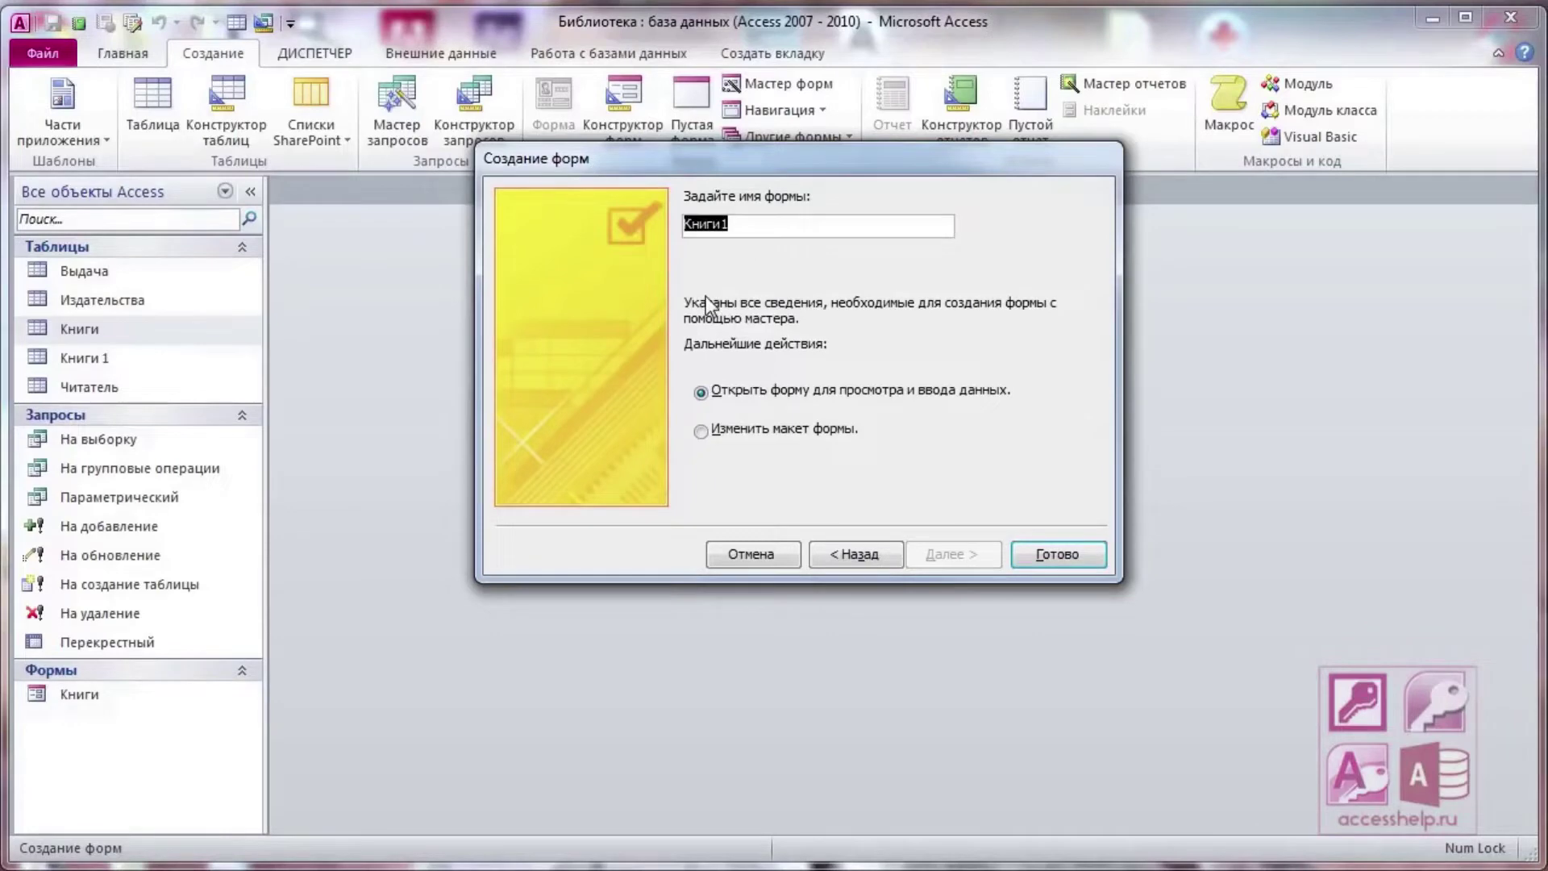
text(Цена со скидкой)
click(1064, 554)
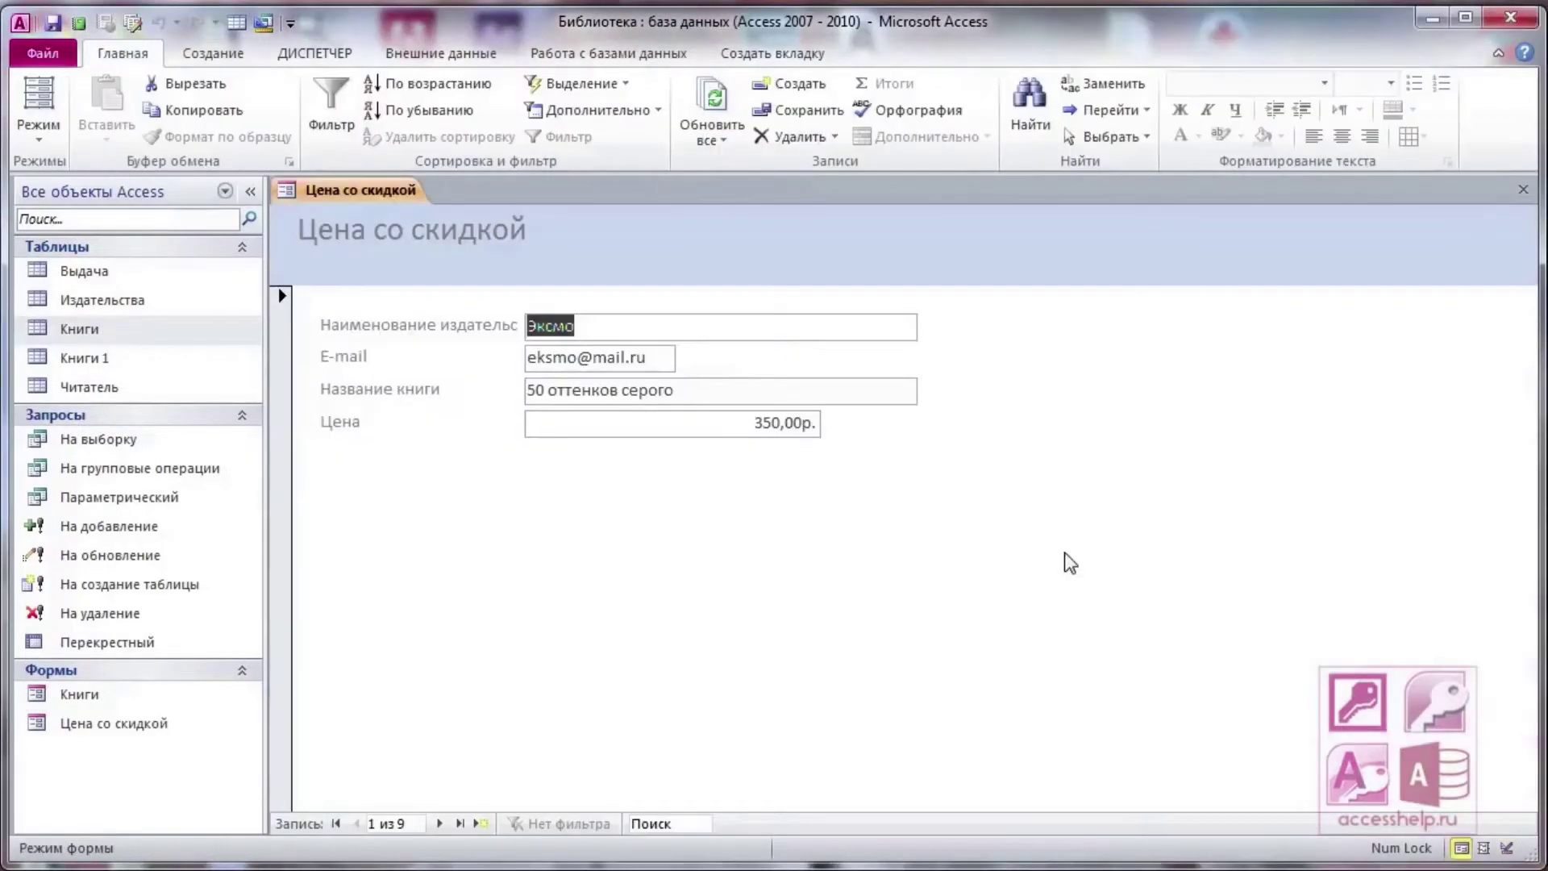
Switch the Цена со скидкой form to Design view and place an unbound text box below the Цена field
right_click(346, 185)
click(428, 344)
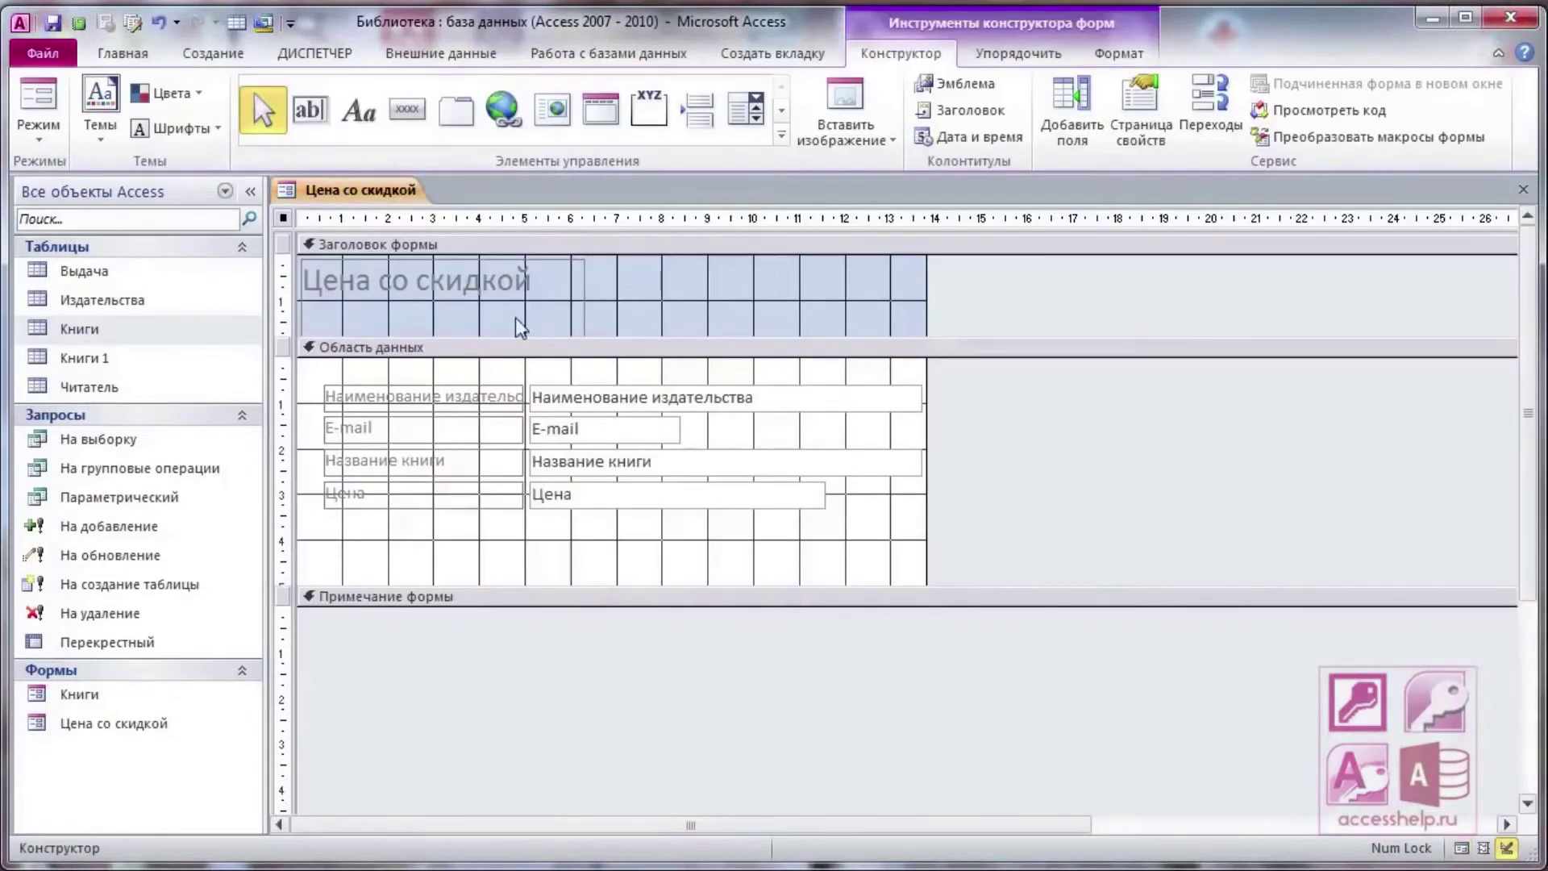
click(311, 111)
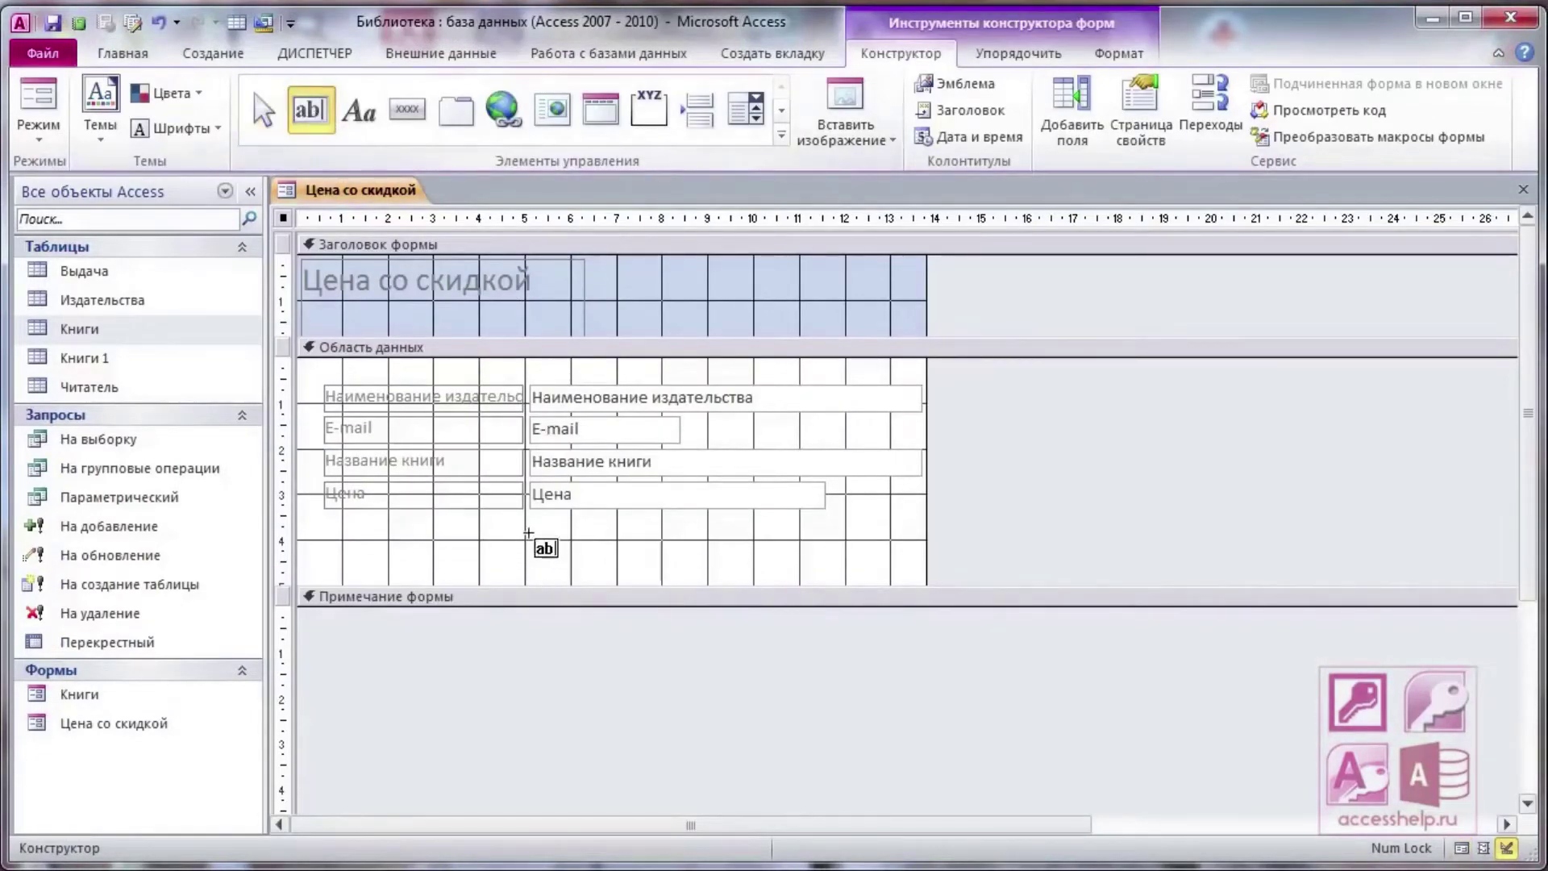
click(526, 537)
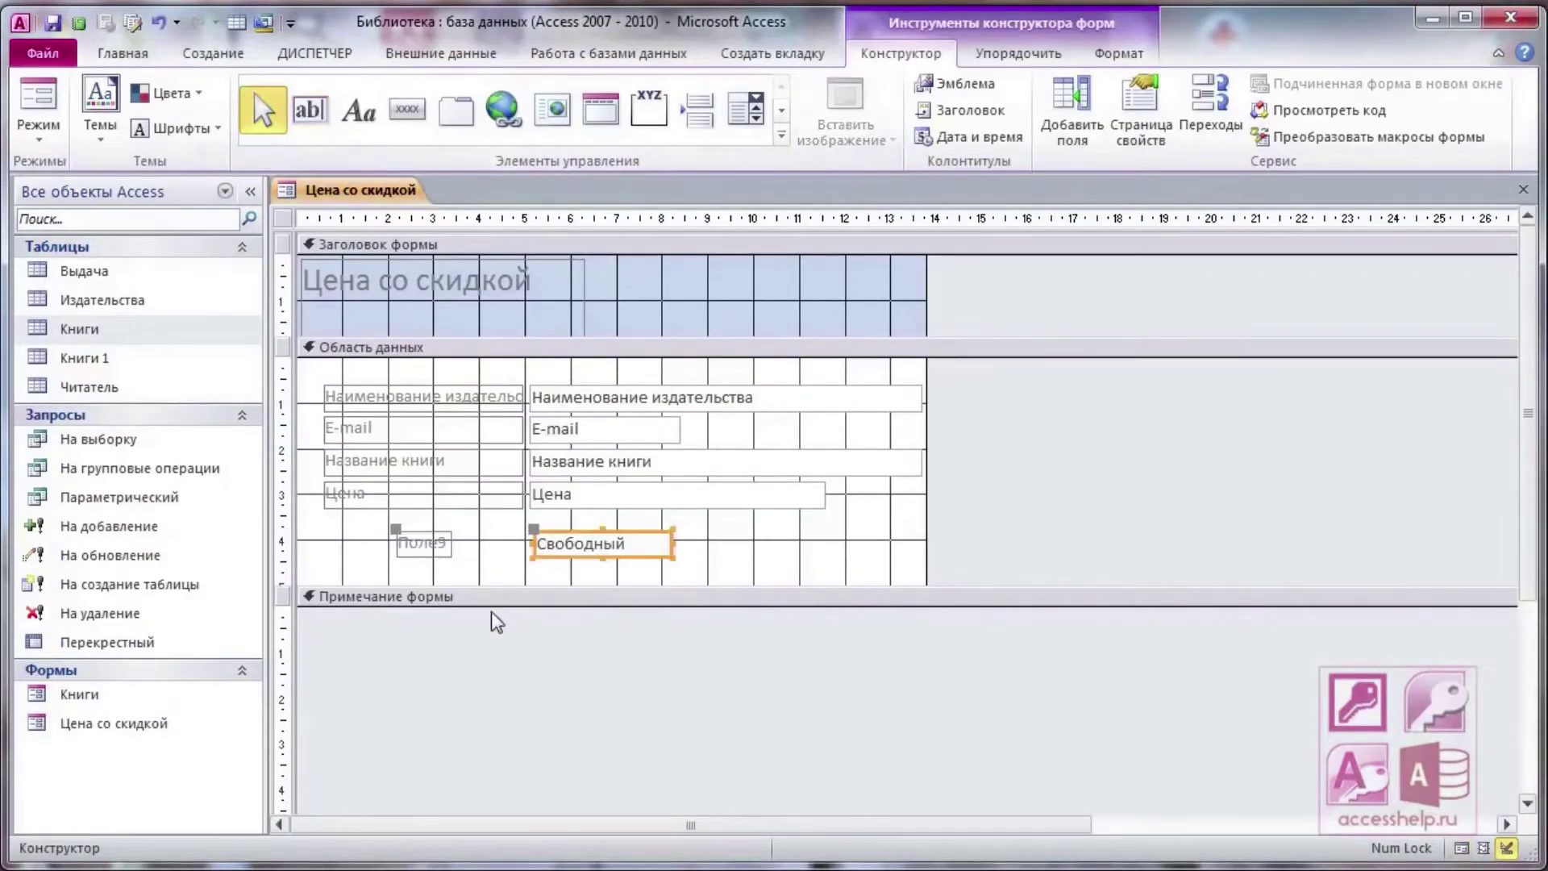
Caption the new text box's label Цена со скидкой and align the text box directly under the Цена field
double_click(424, 543)
double_click(424, 542)
text(Цена со скидкой)
shift+click(550, 540)
drag(550, 541, 550, 534)
Use the Expression Builder to set the unbound text box's Данные property to =[Цена]-[Цена]*0,075
click(642, 553)
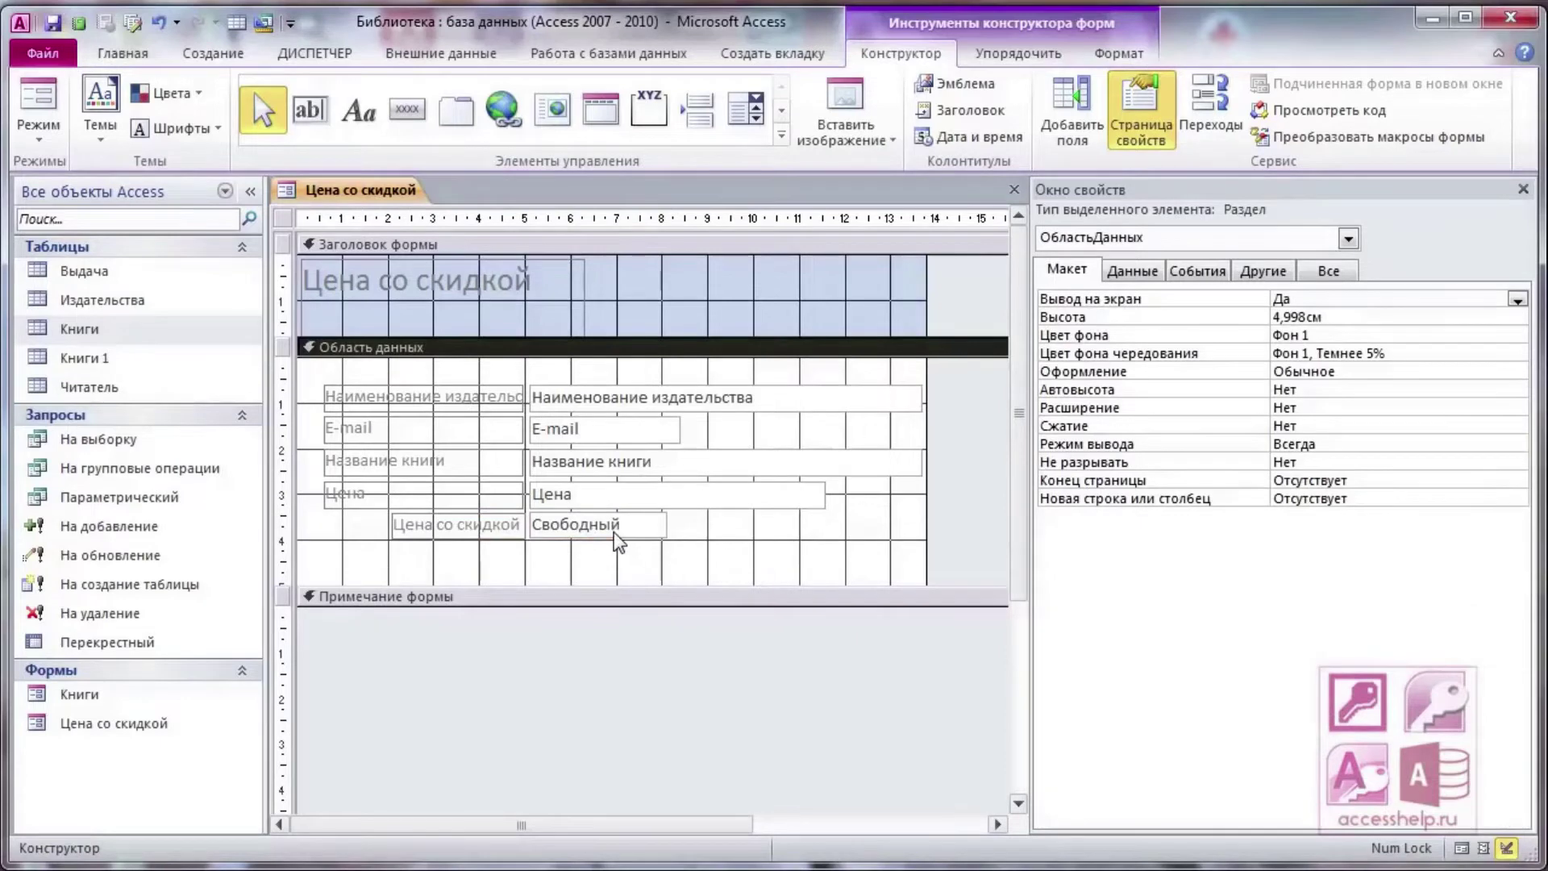
click(576, 525)
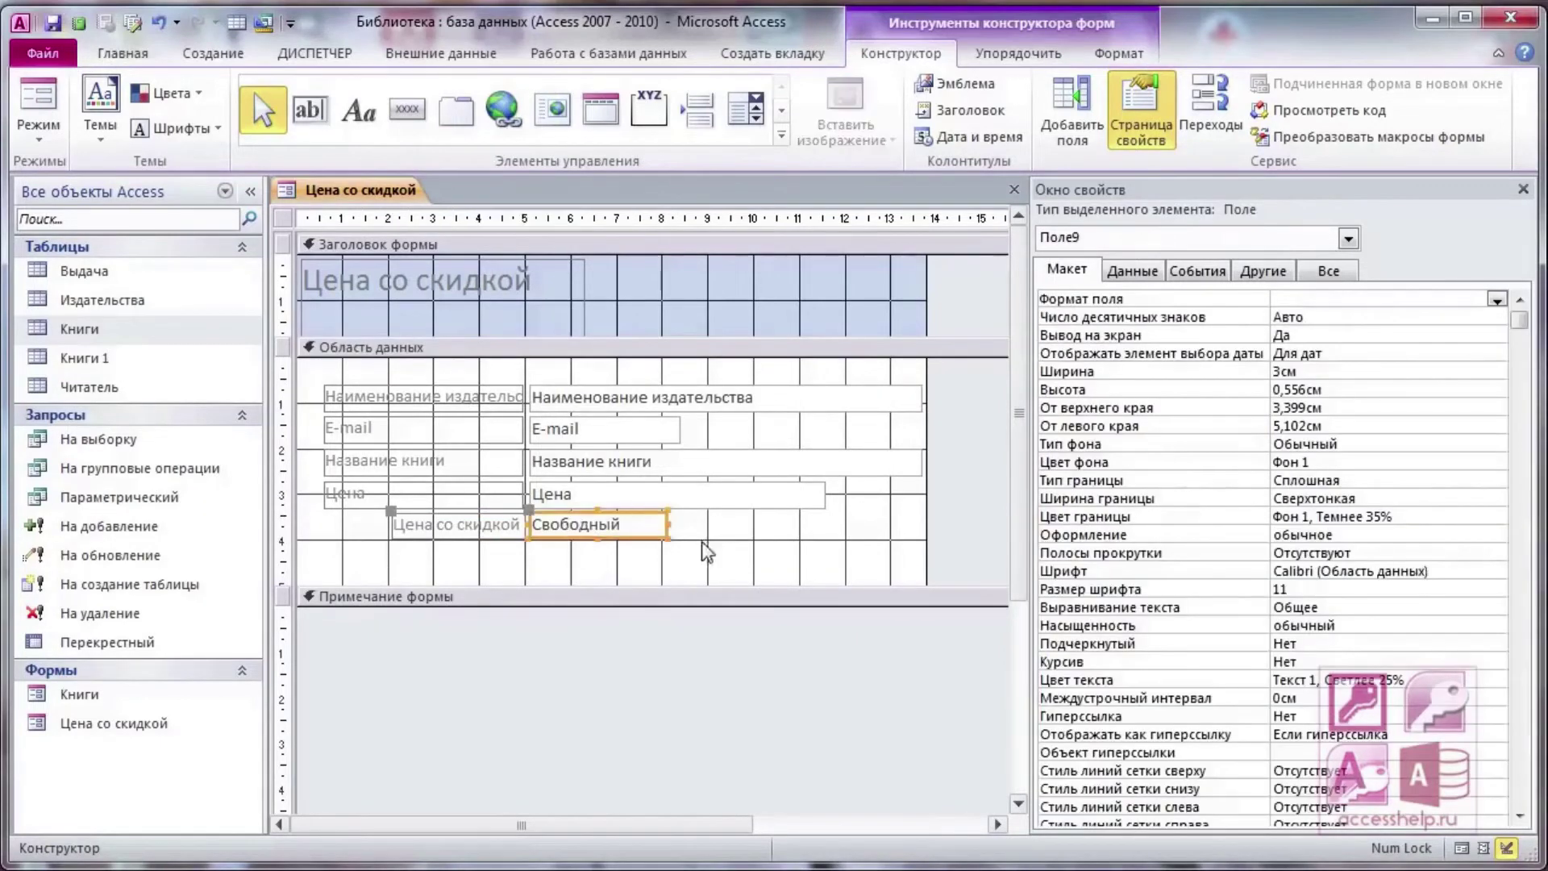
click(1132, 271)
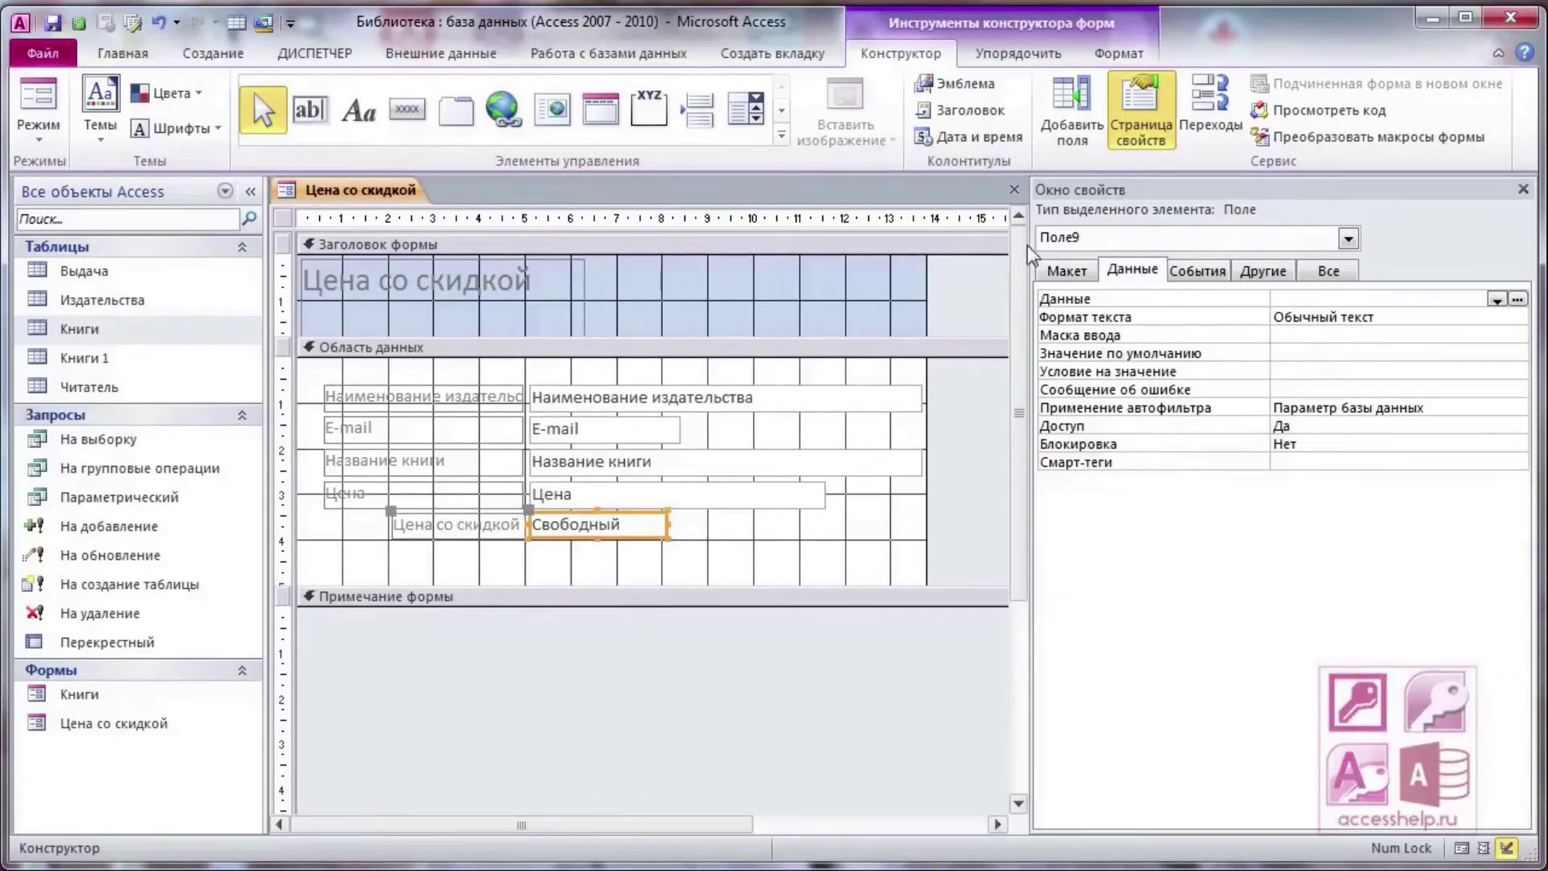
click(1521, 180)
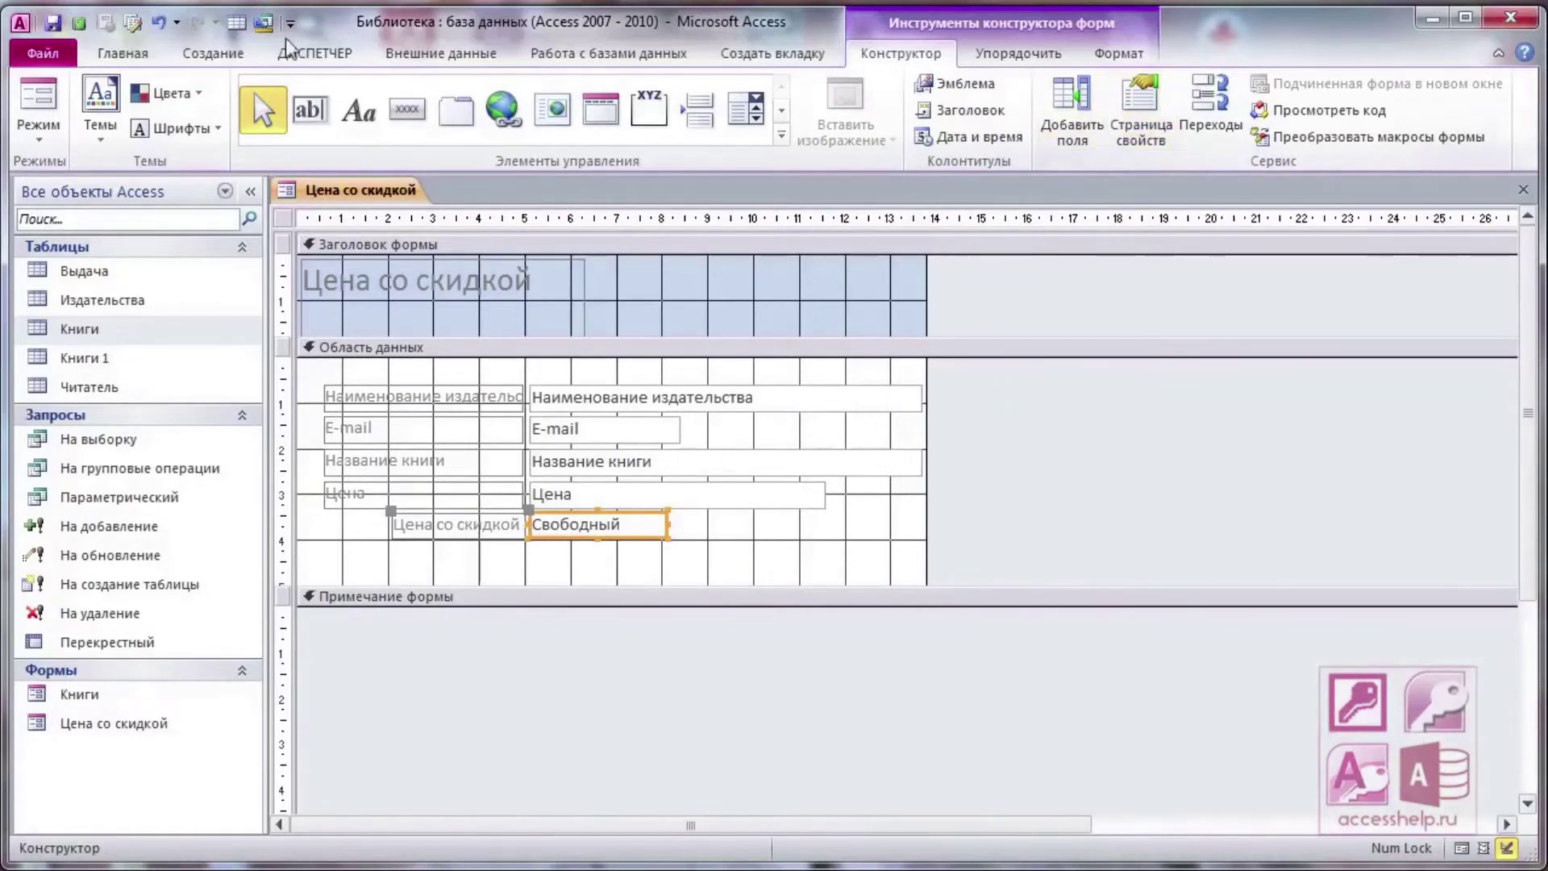
click(1149, 105)
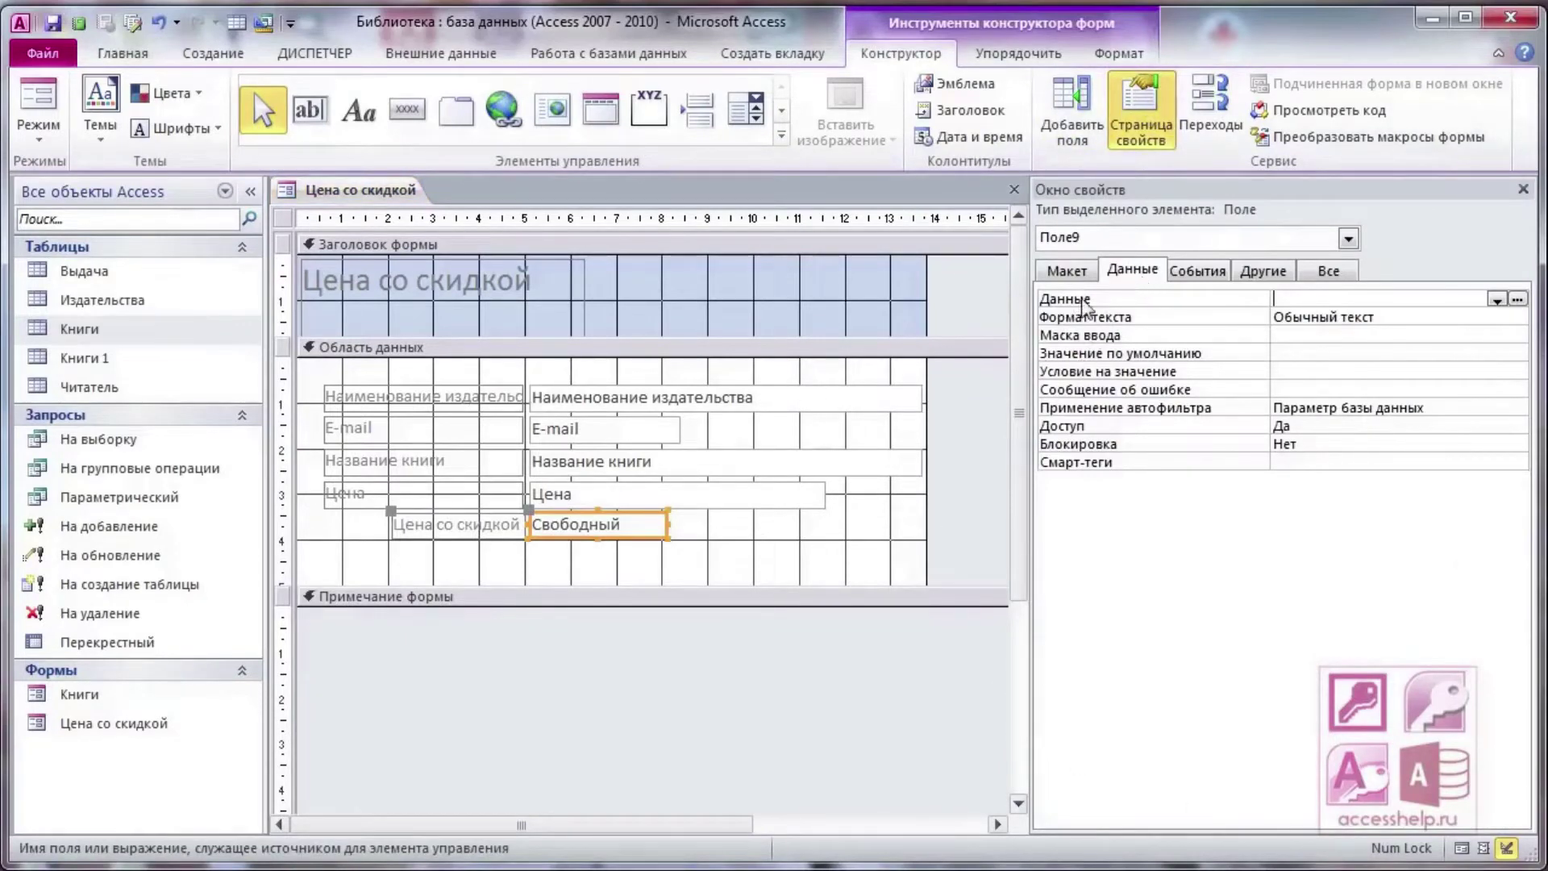
click(1518, 299)
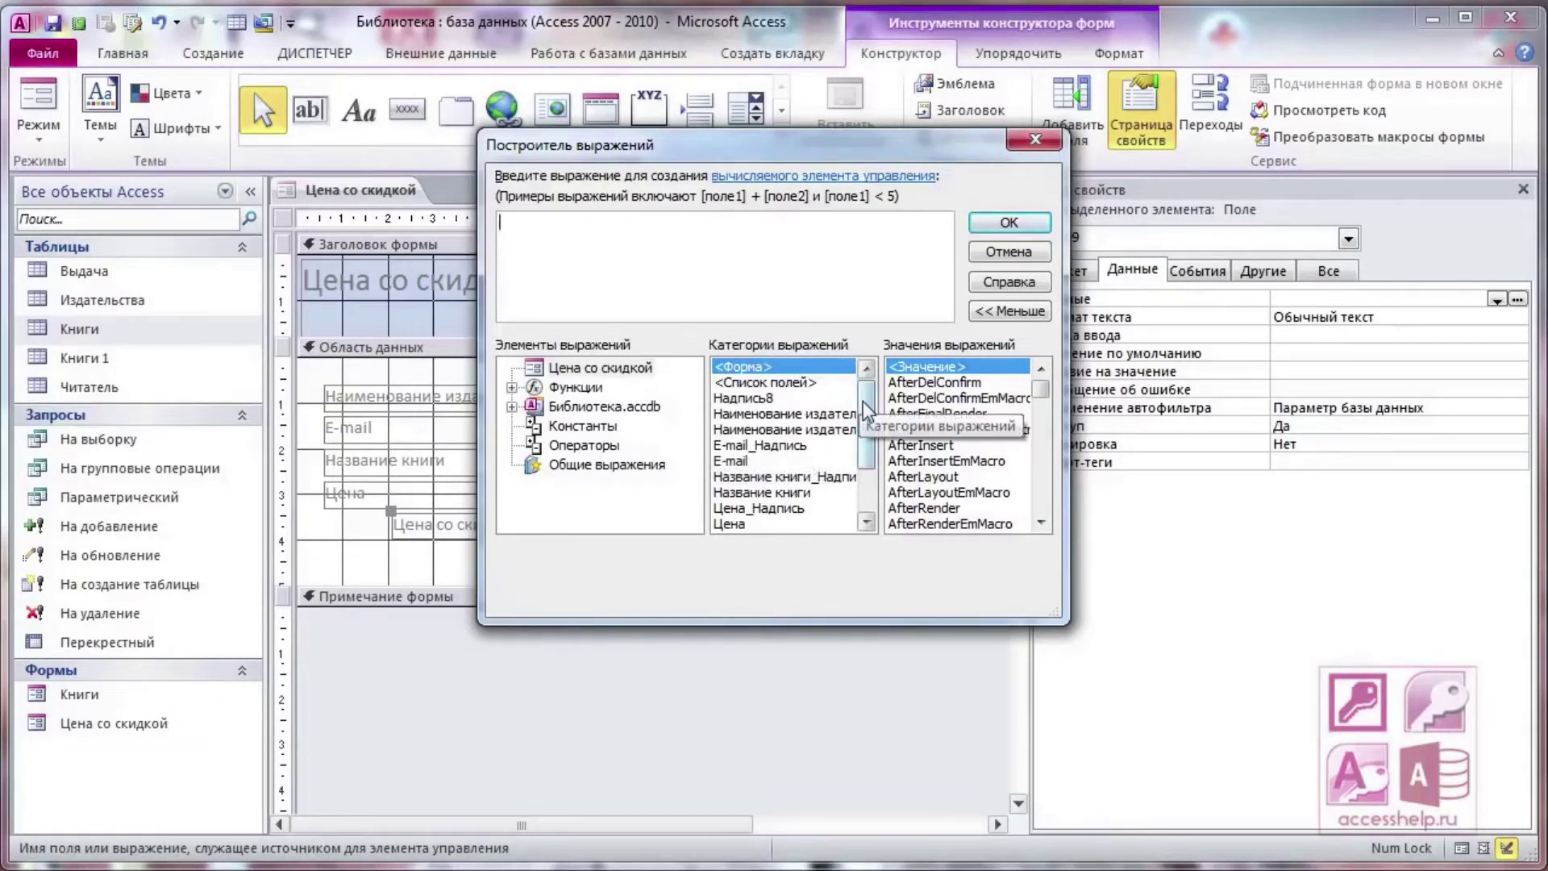
double_click(743, 524)
text(-)
double_click(757, 525)
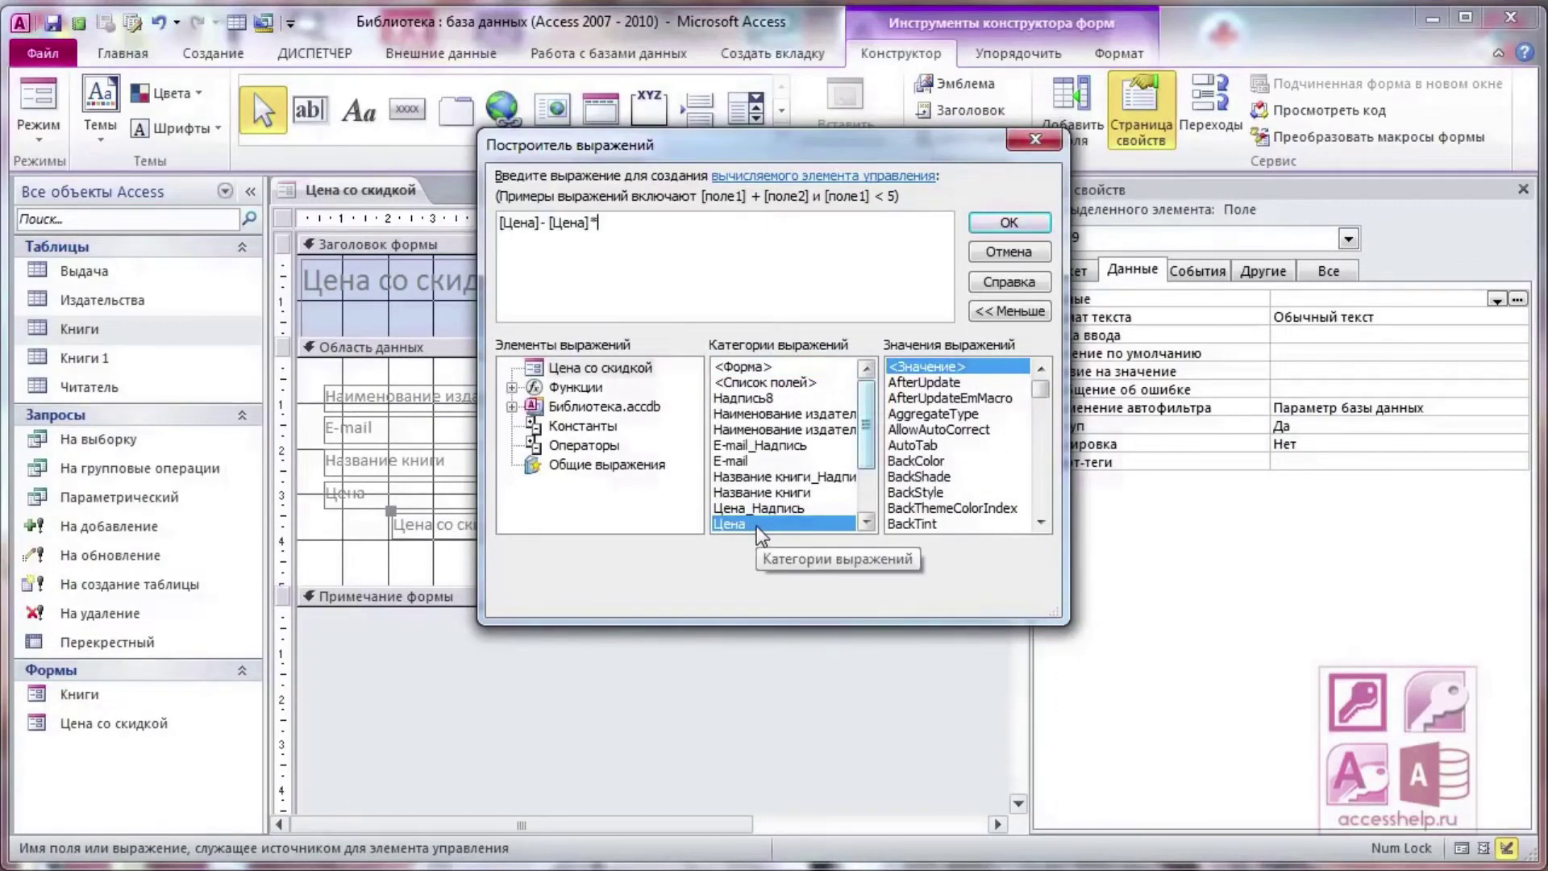
text(*0,075)
click(1010, 223)
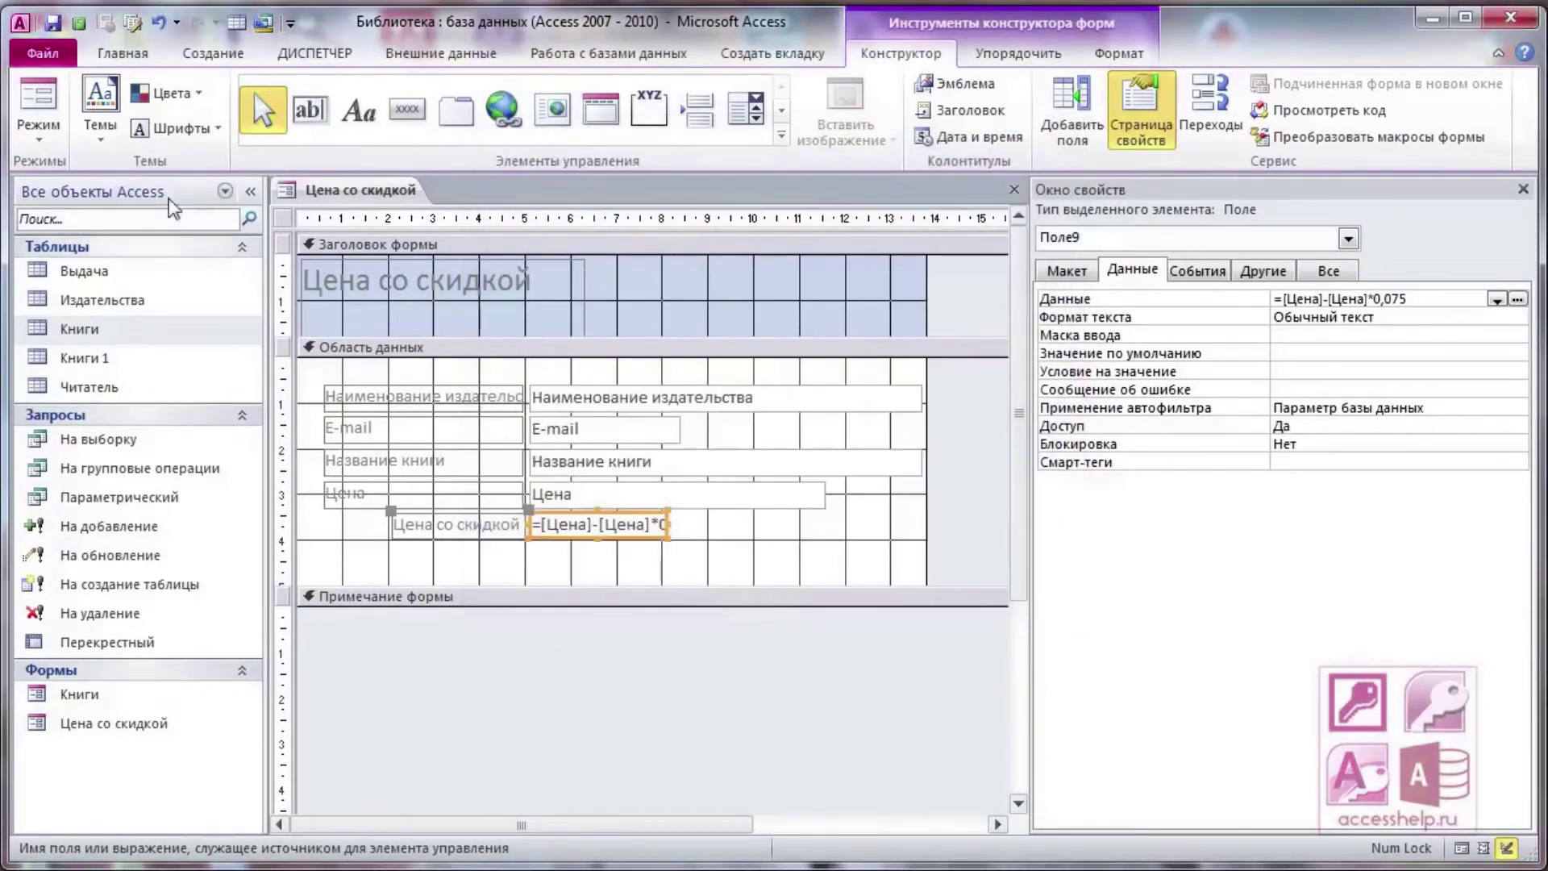
Switch the form to Form view and check the first record's discounted price by computing 350 minus 7,5% in Calculator
right_click(307, 193)
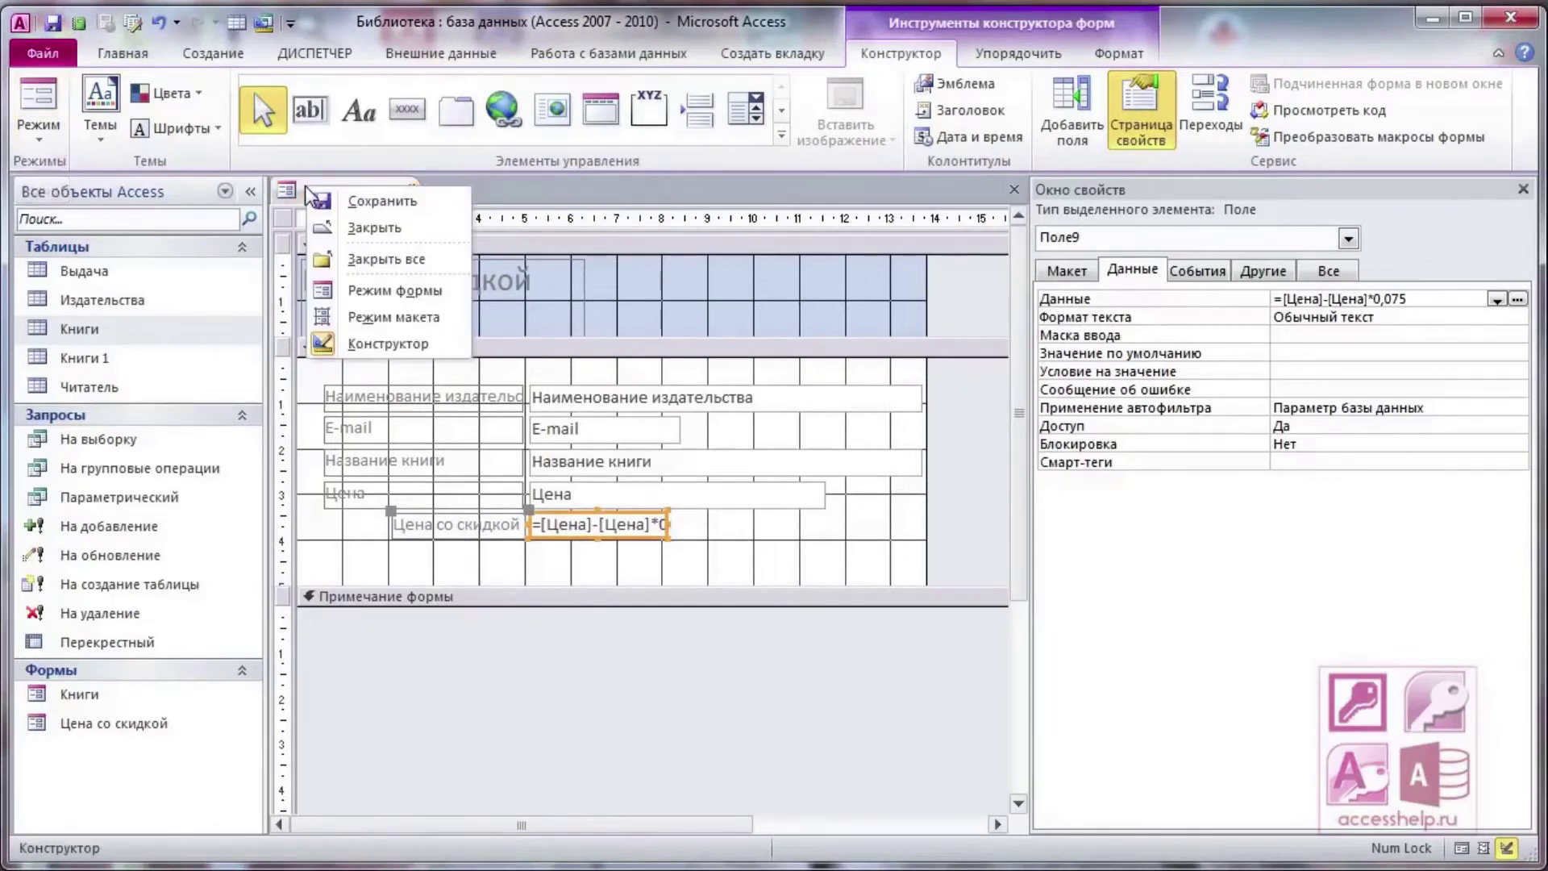
click(363, 291)
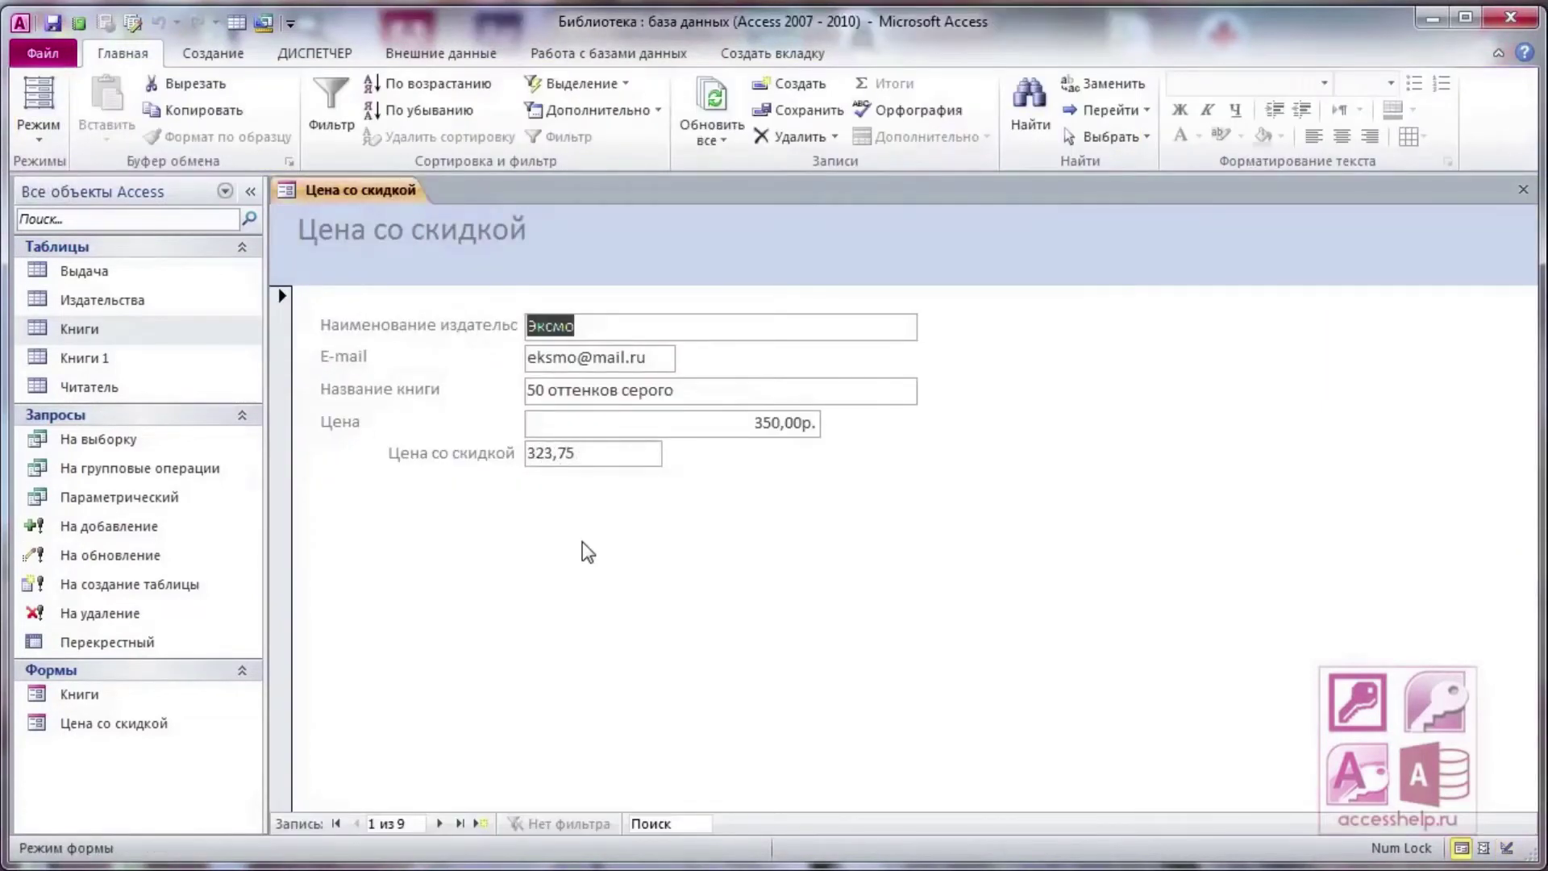
key(super)
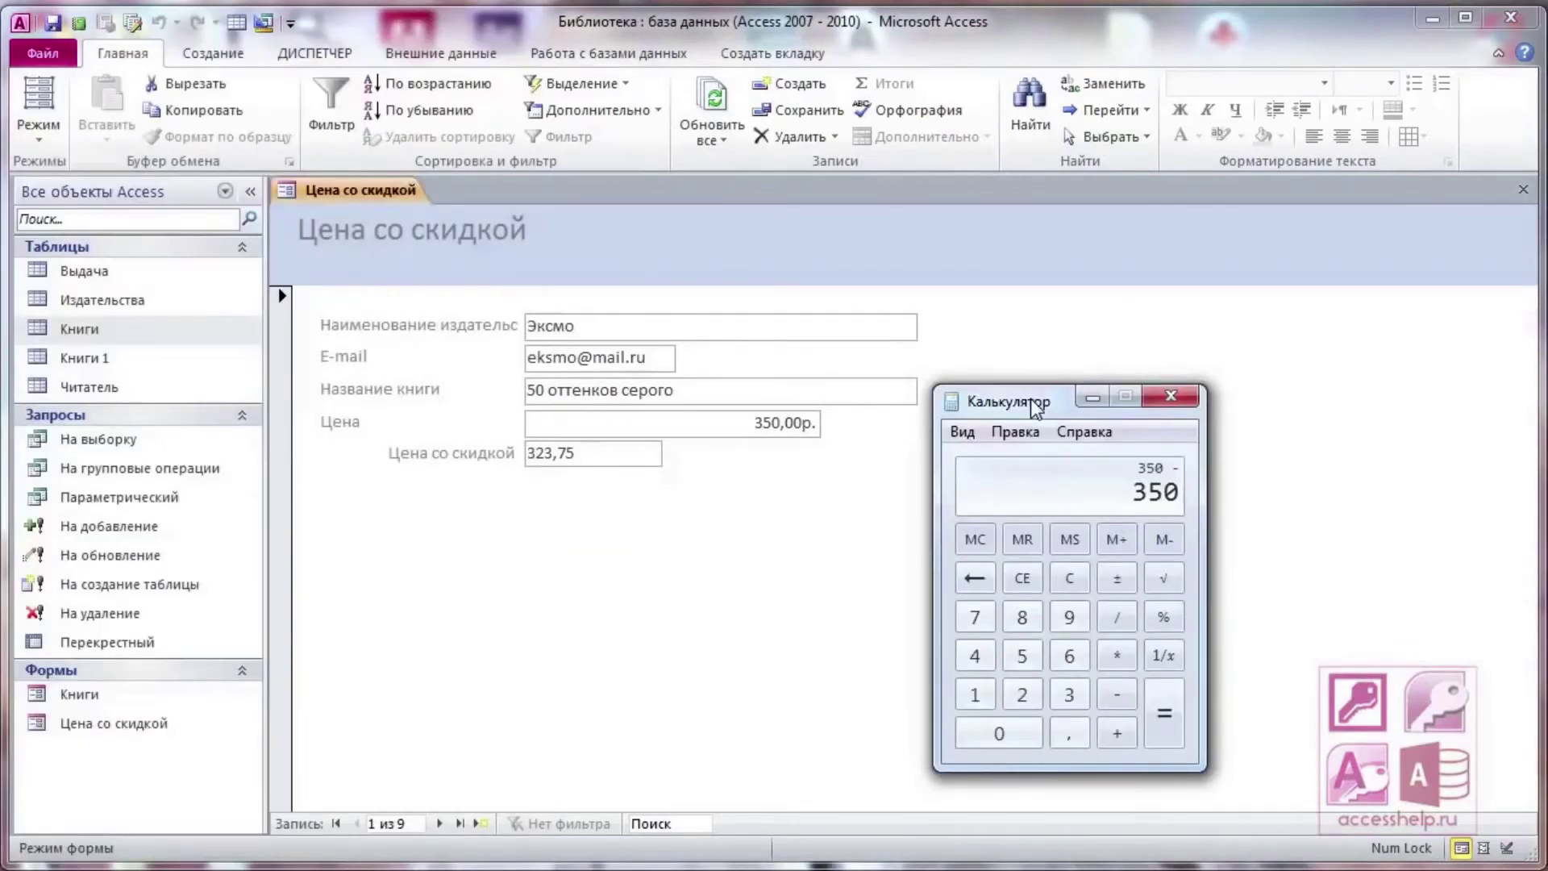
text(7,5)
click(1163, 617)
click(1164, 713)
drag(1047, 403, 810, 400)
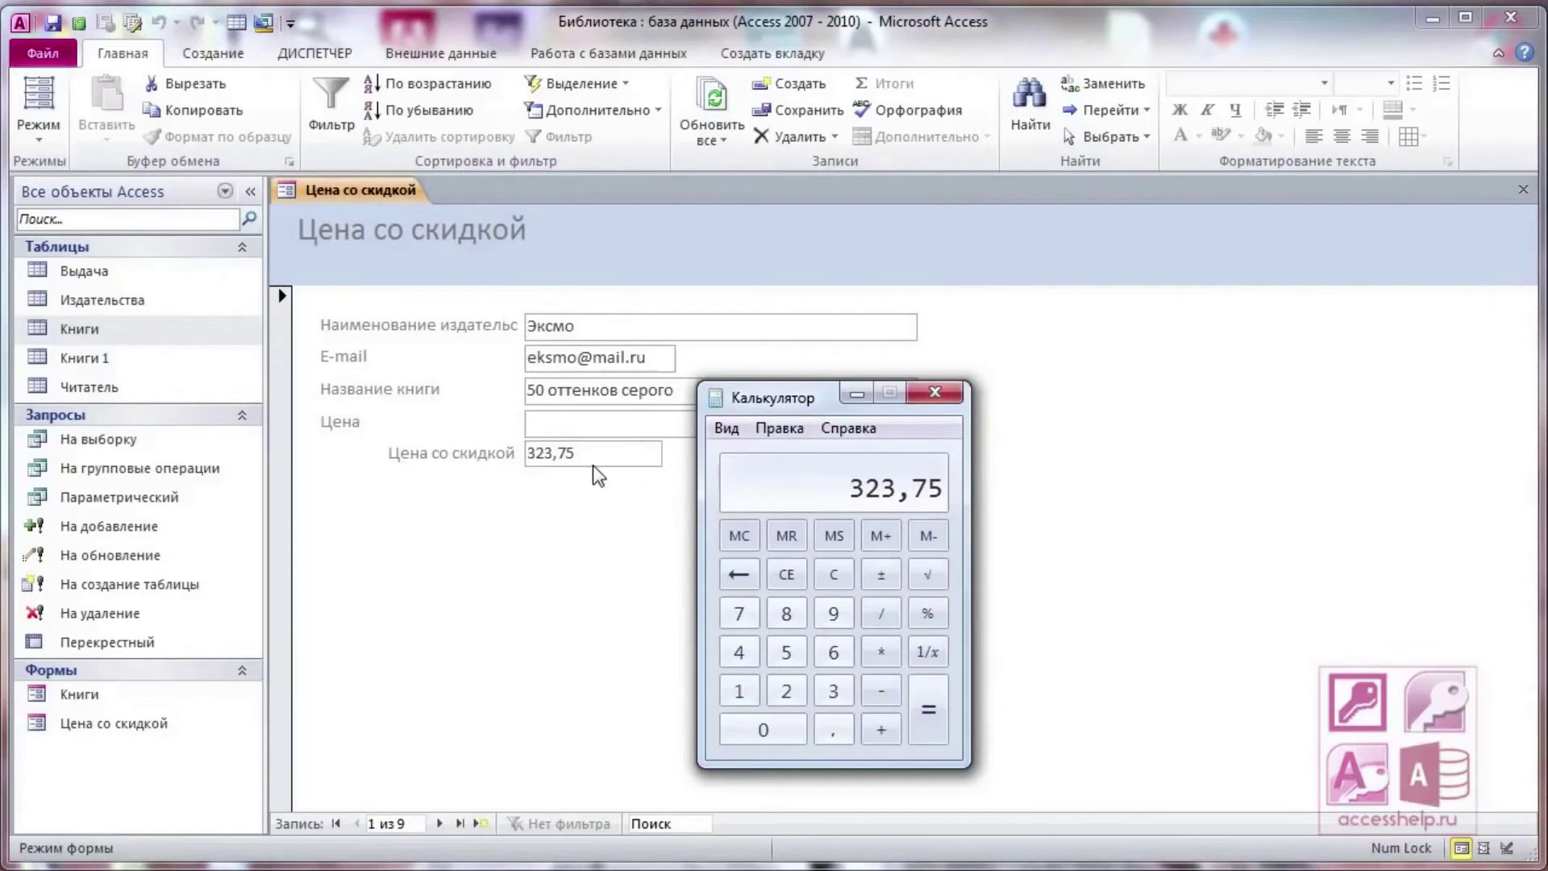
click(639, 453)
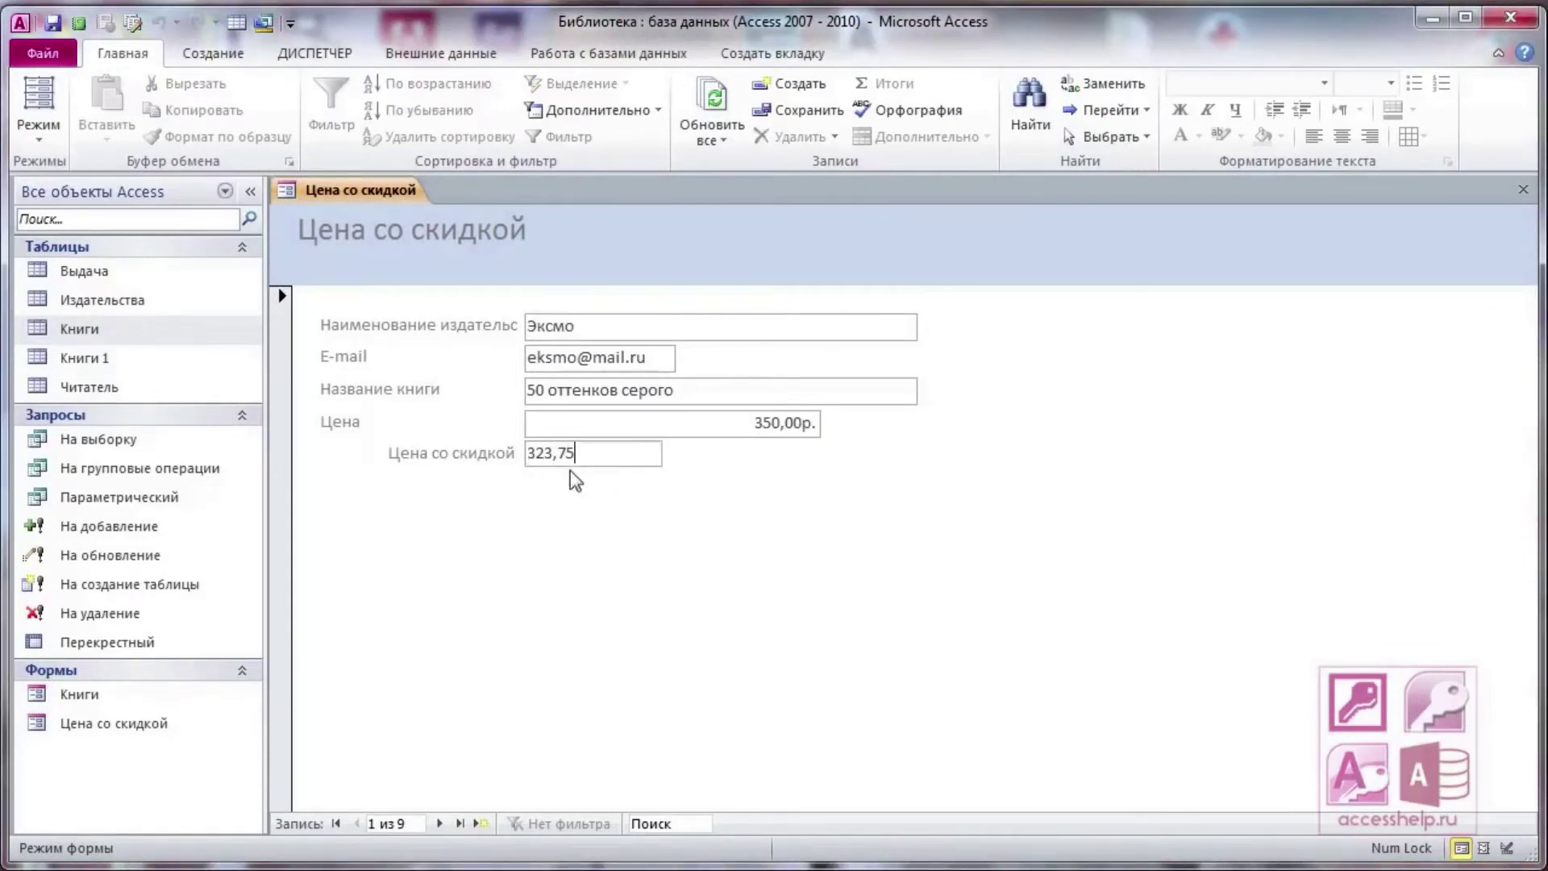
Set the calculated discount text box's Формат поля to Денежный, check it in Form view and close the form
right_click(365, 192)
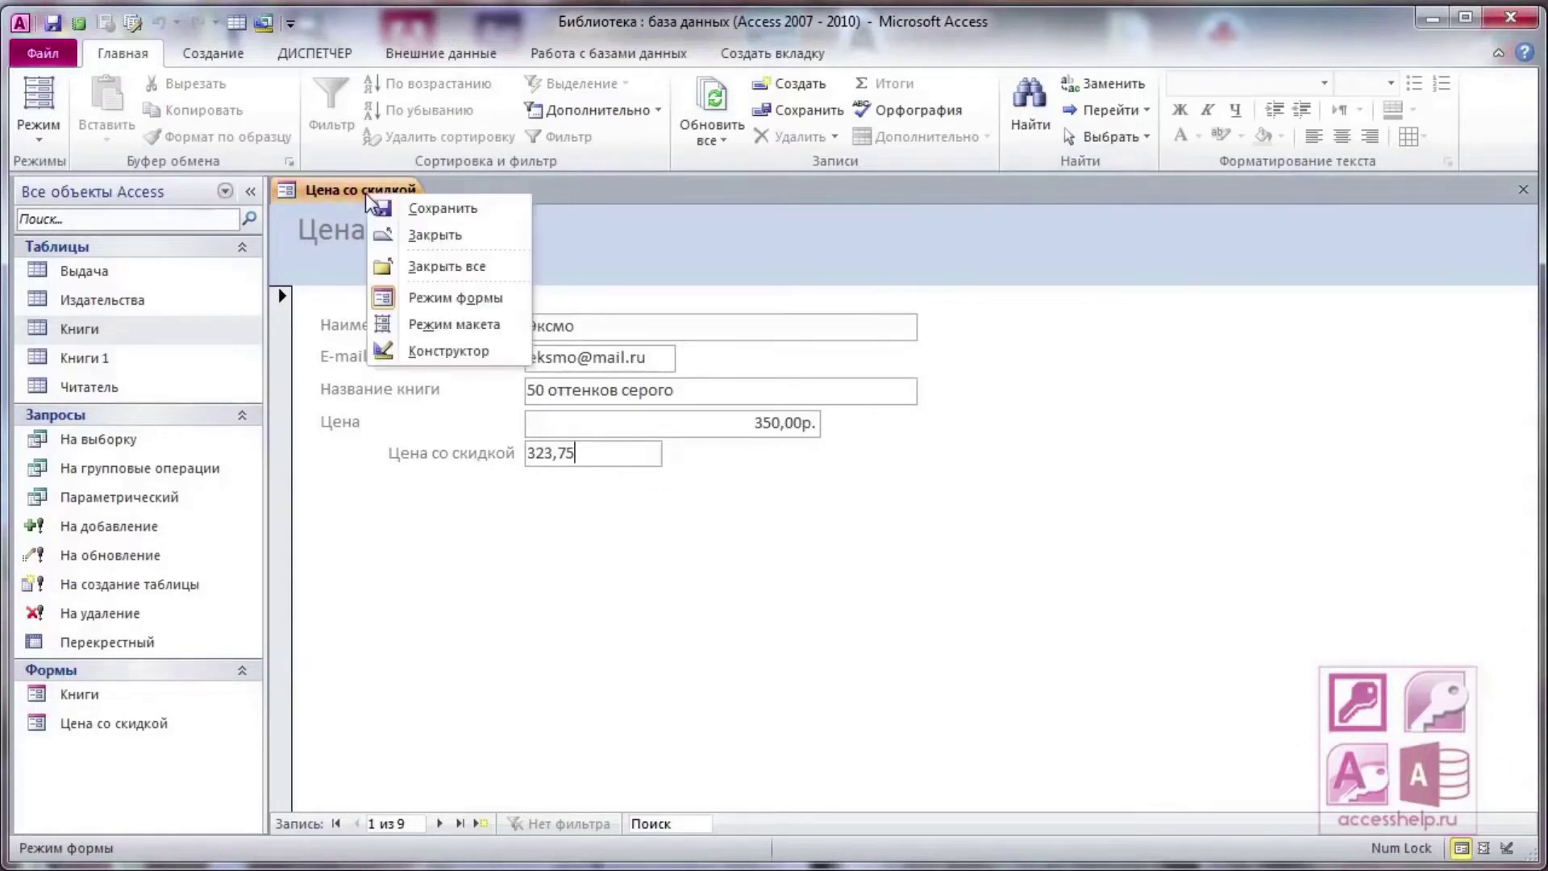
click(435, 349)
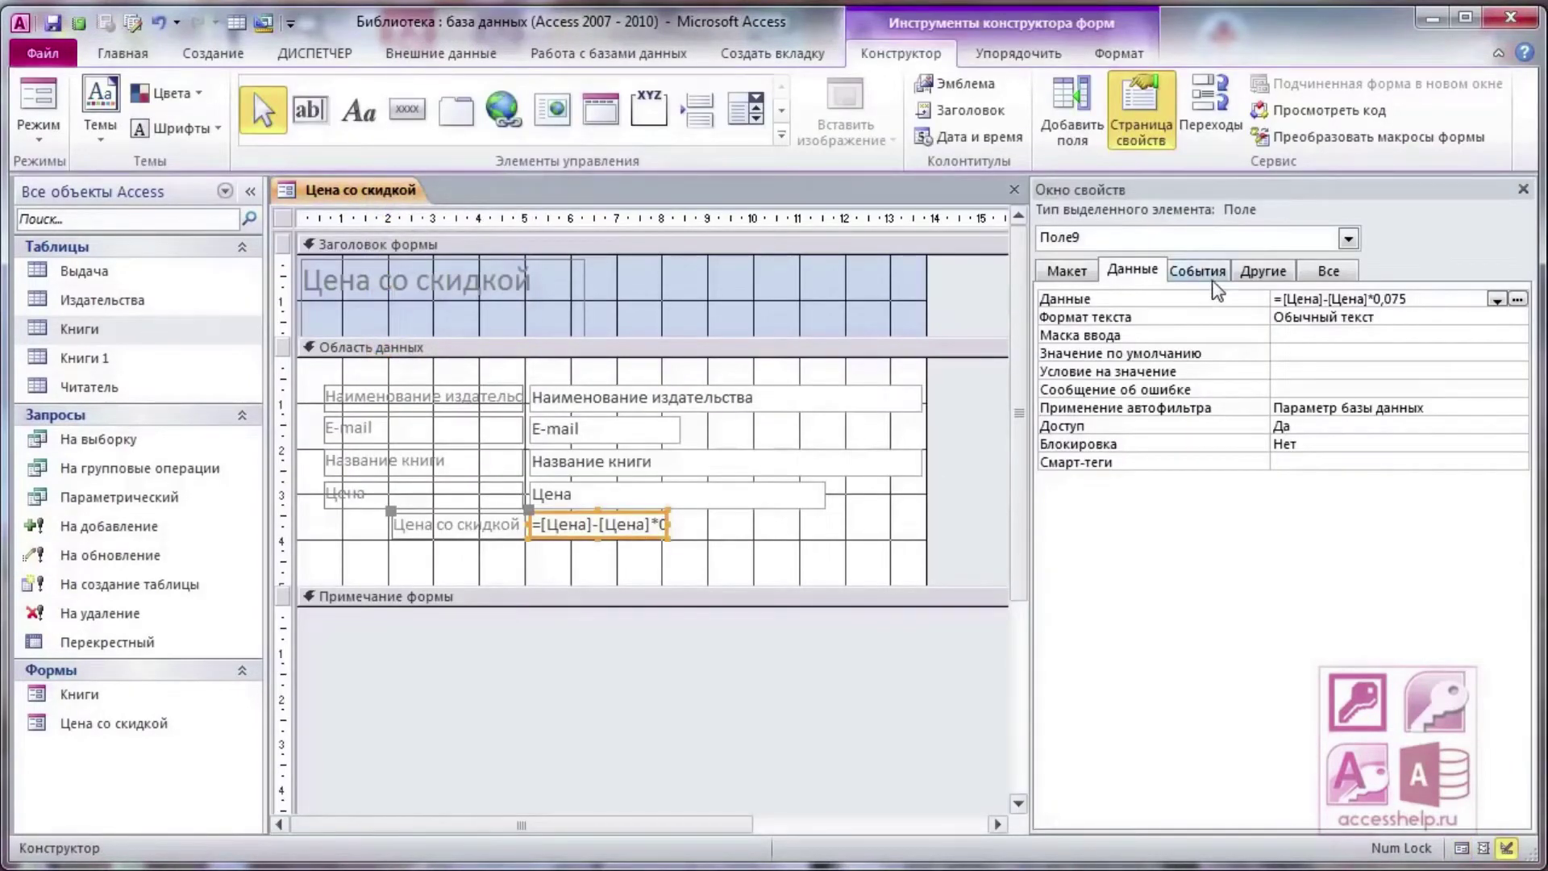
click(1054, 272)
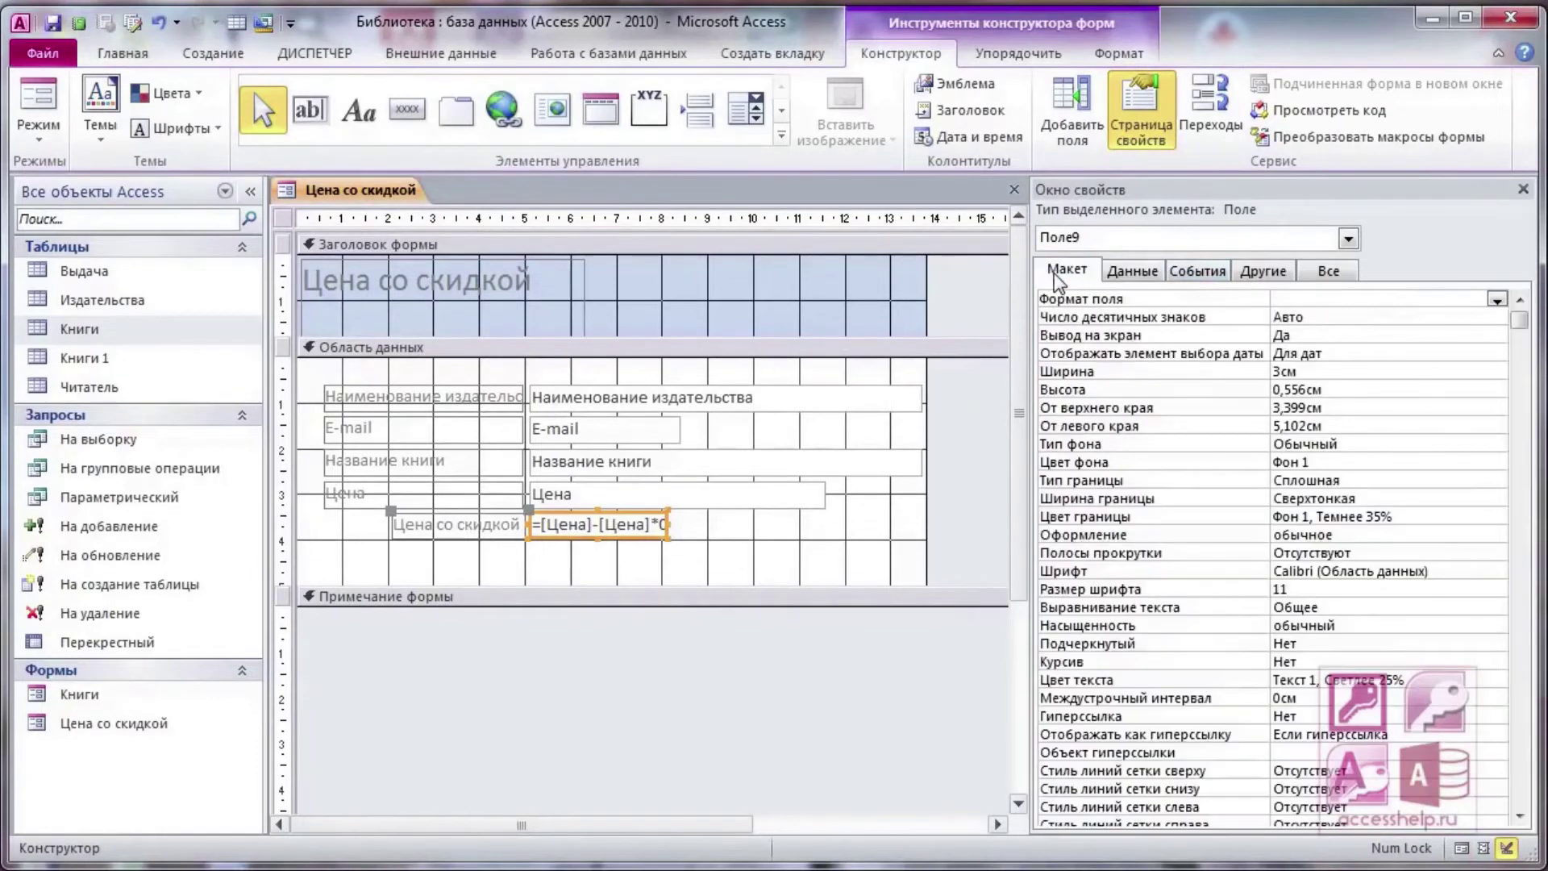
click(1497, 299)
click(1372, 456)
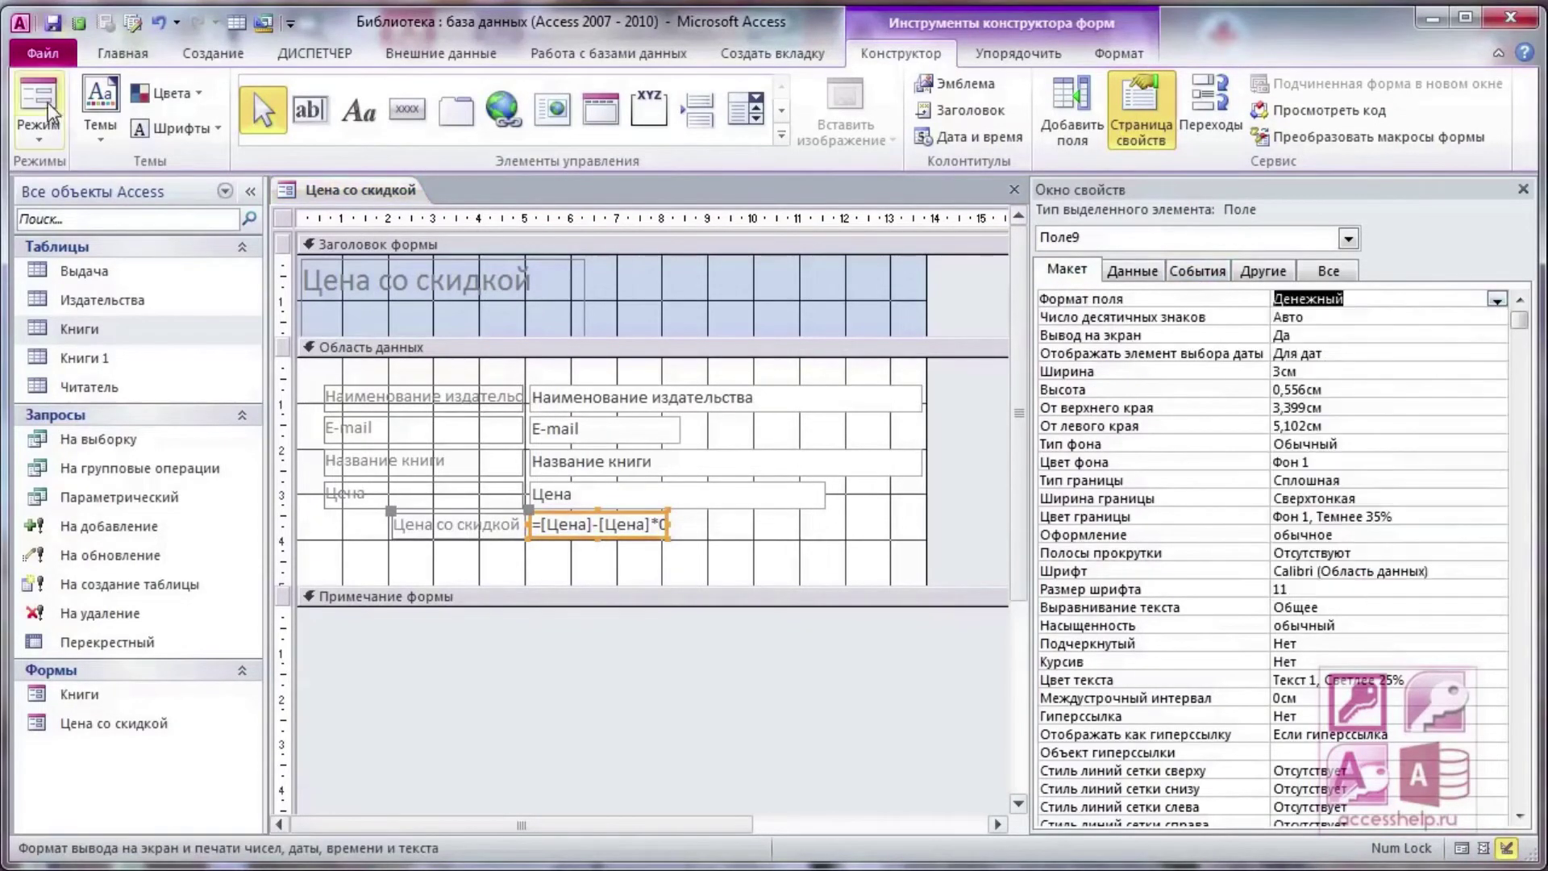
click(46, 100)
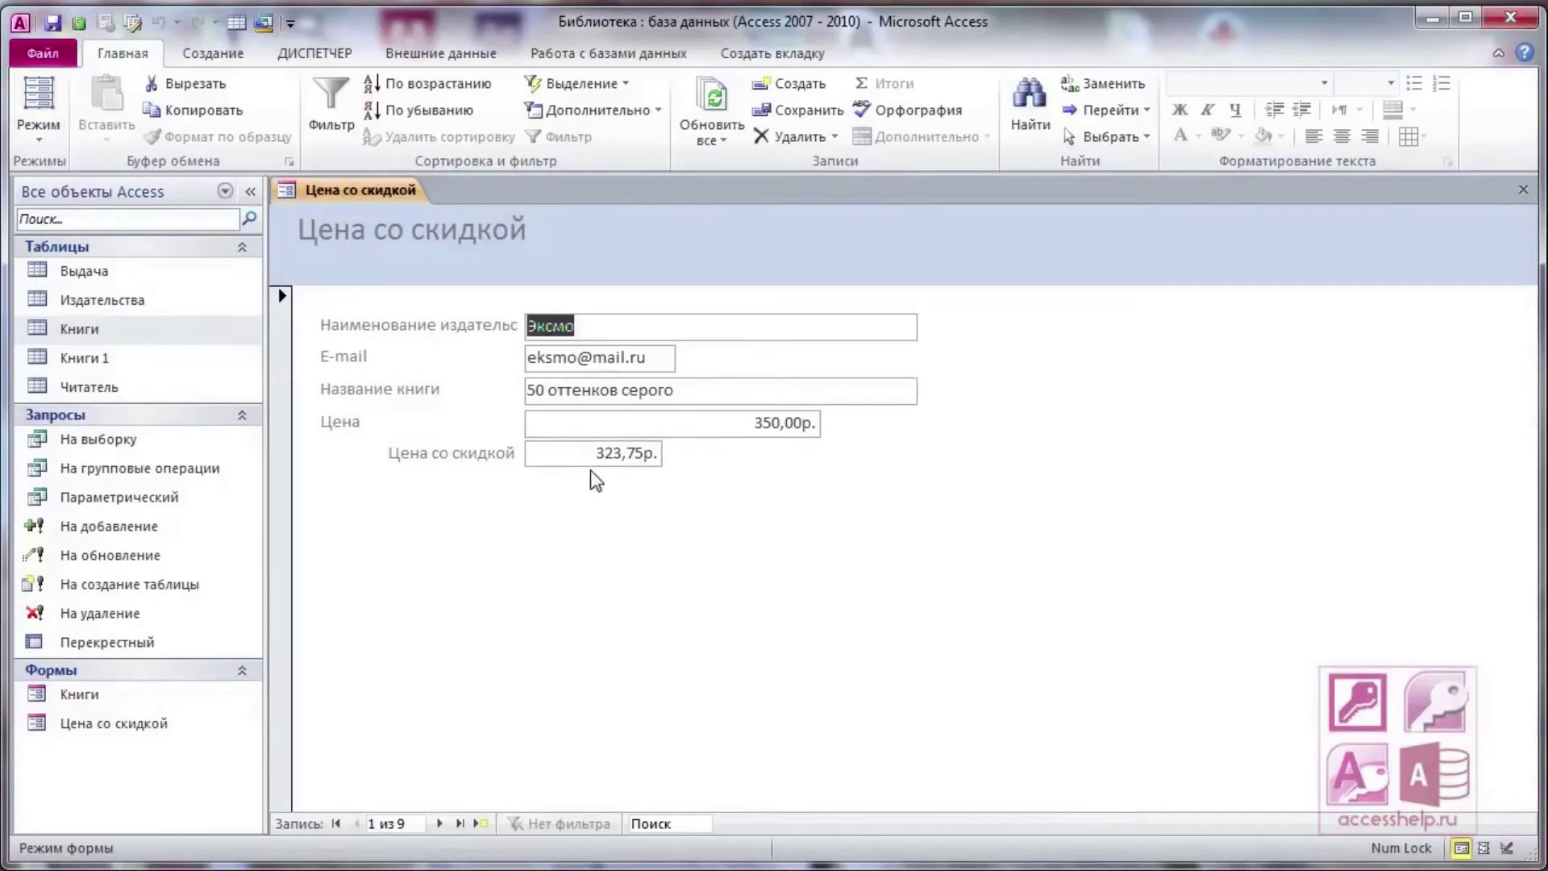
click(532, 452)
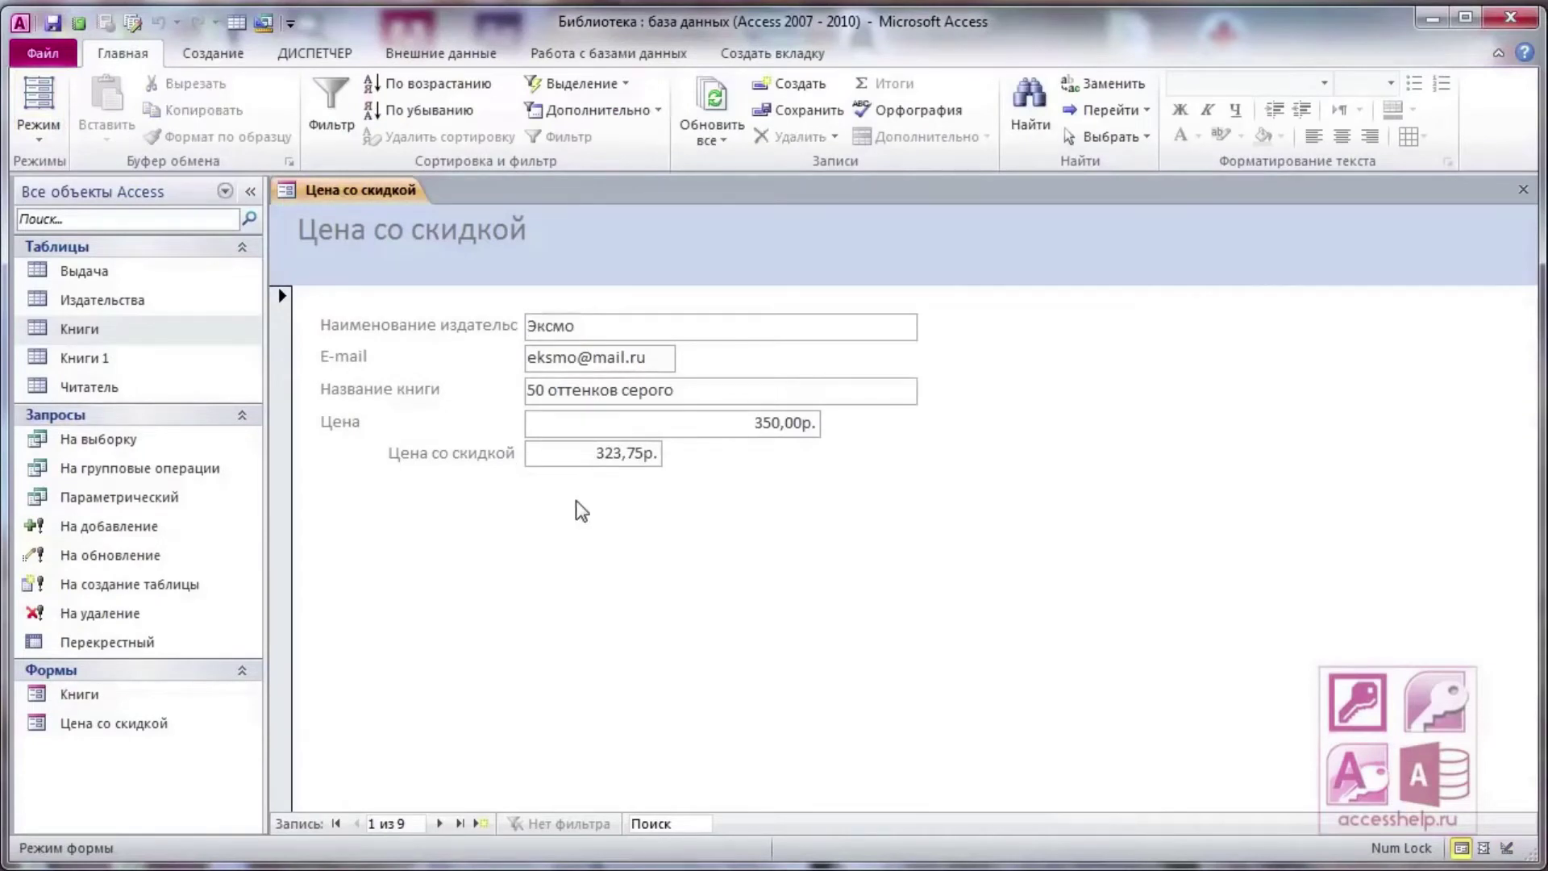
right_click(413, 192)
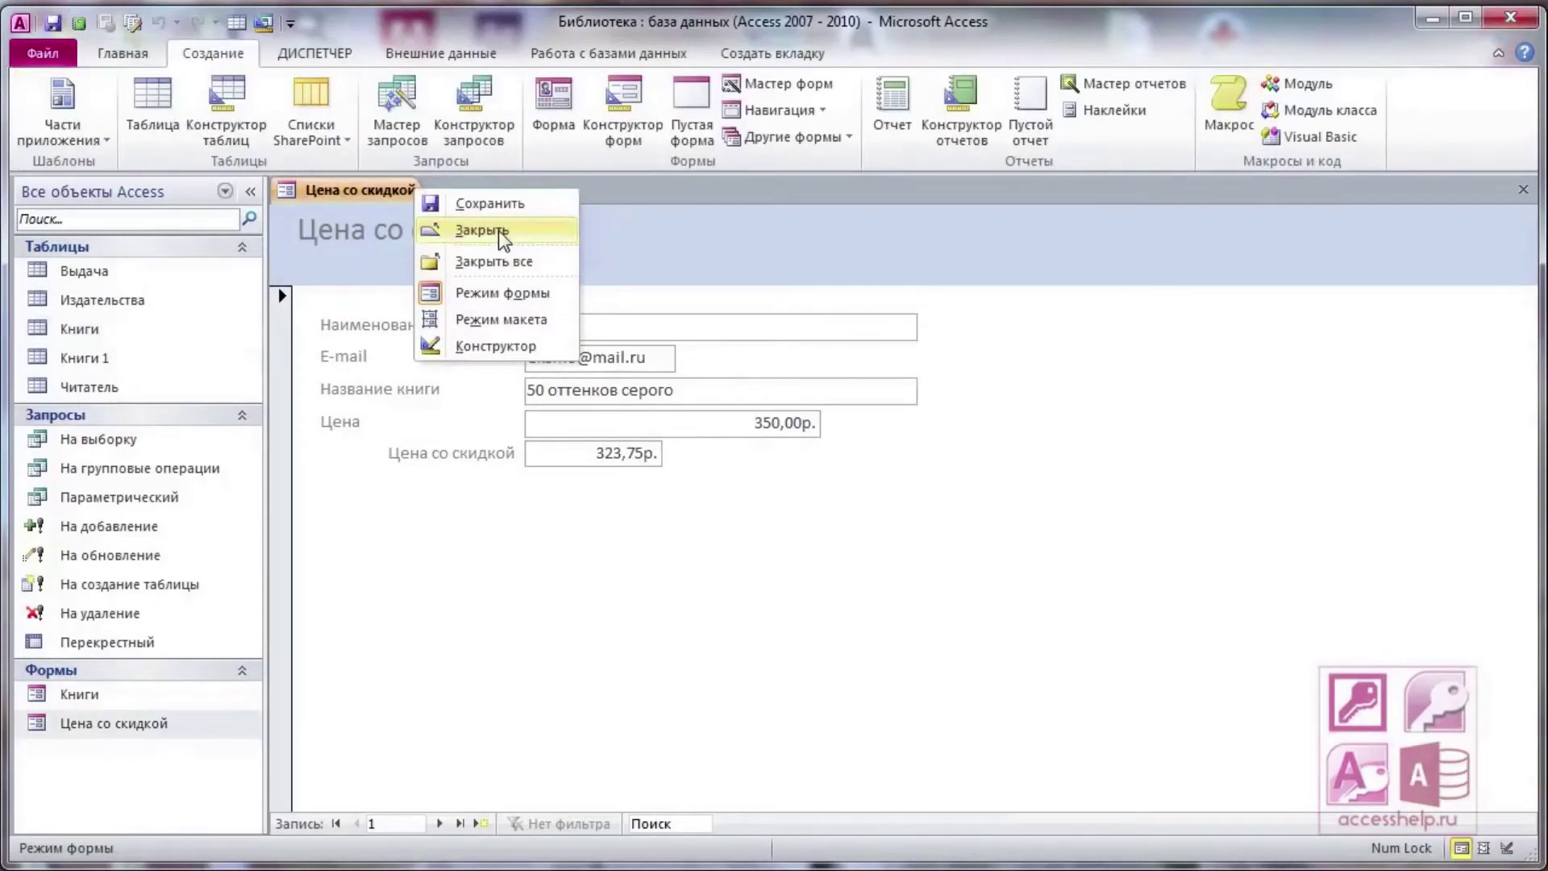
click(499, 229)
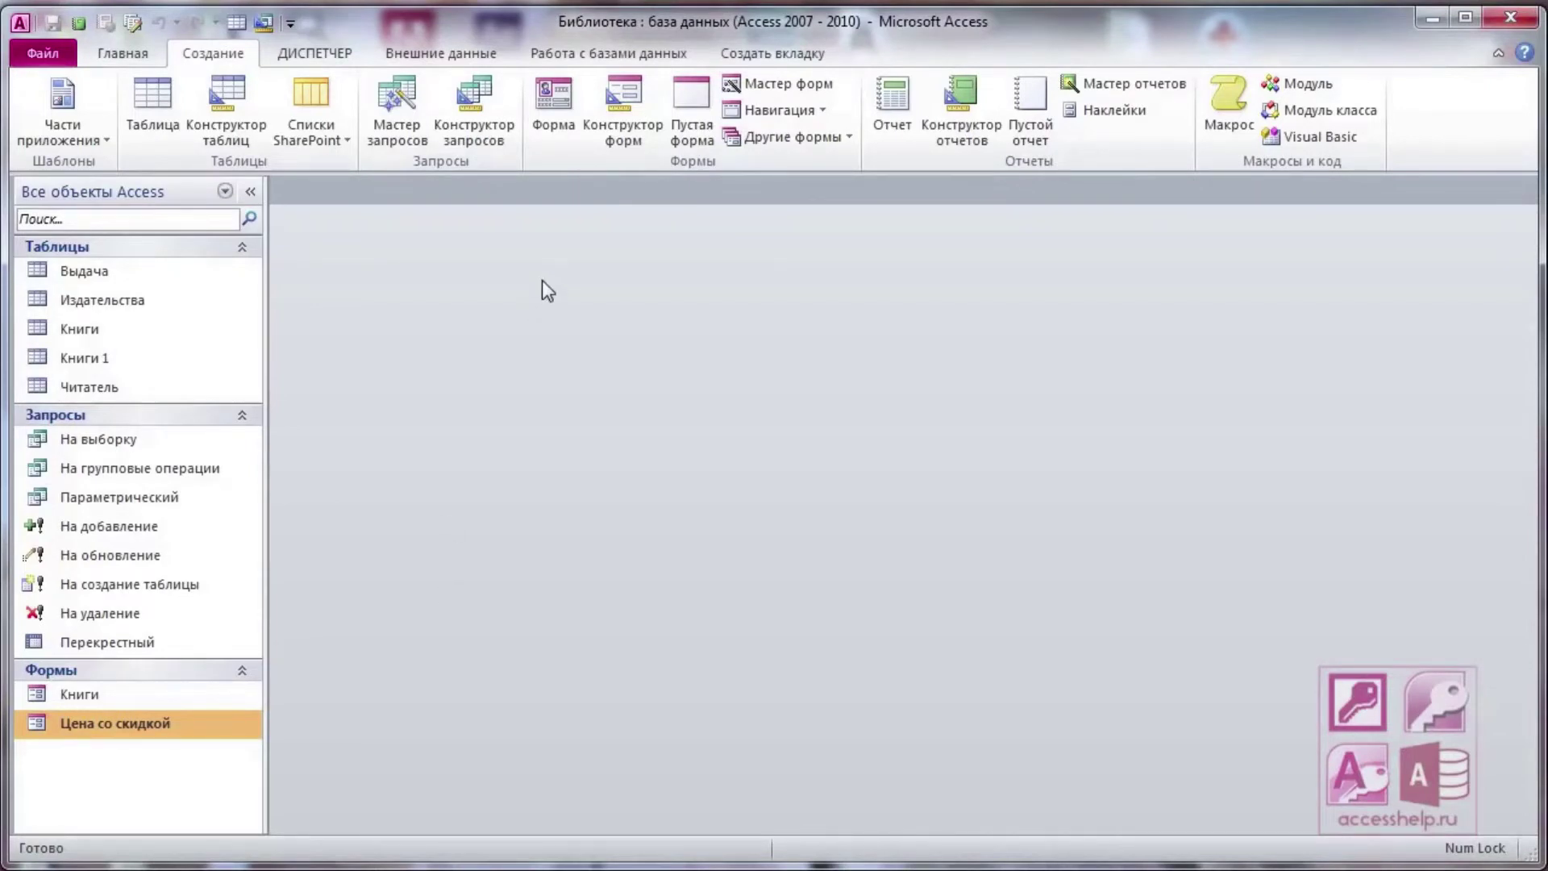
Examine how the Издательства and Книги tables are related in the Схема данных, and close it
click(590, 54)
click(352, 127)
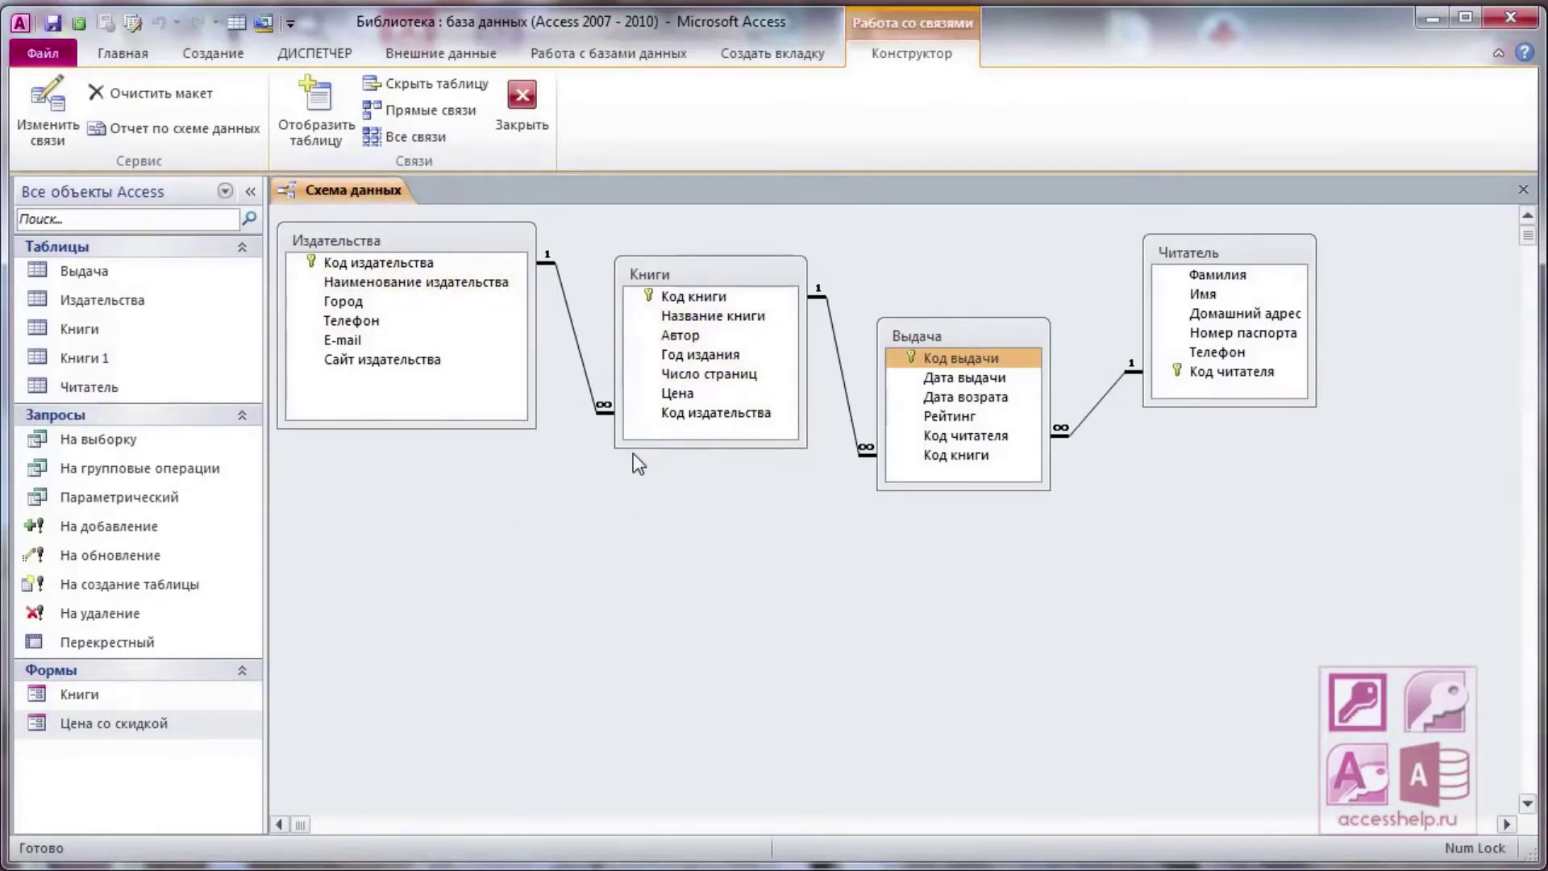
right_click(353, 183)
click(413, 221)
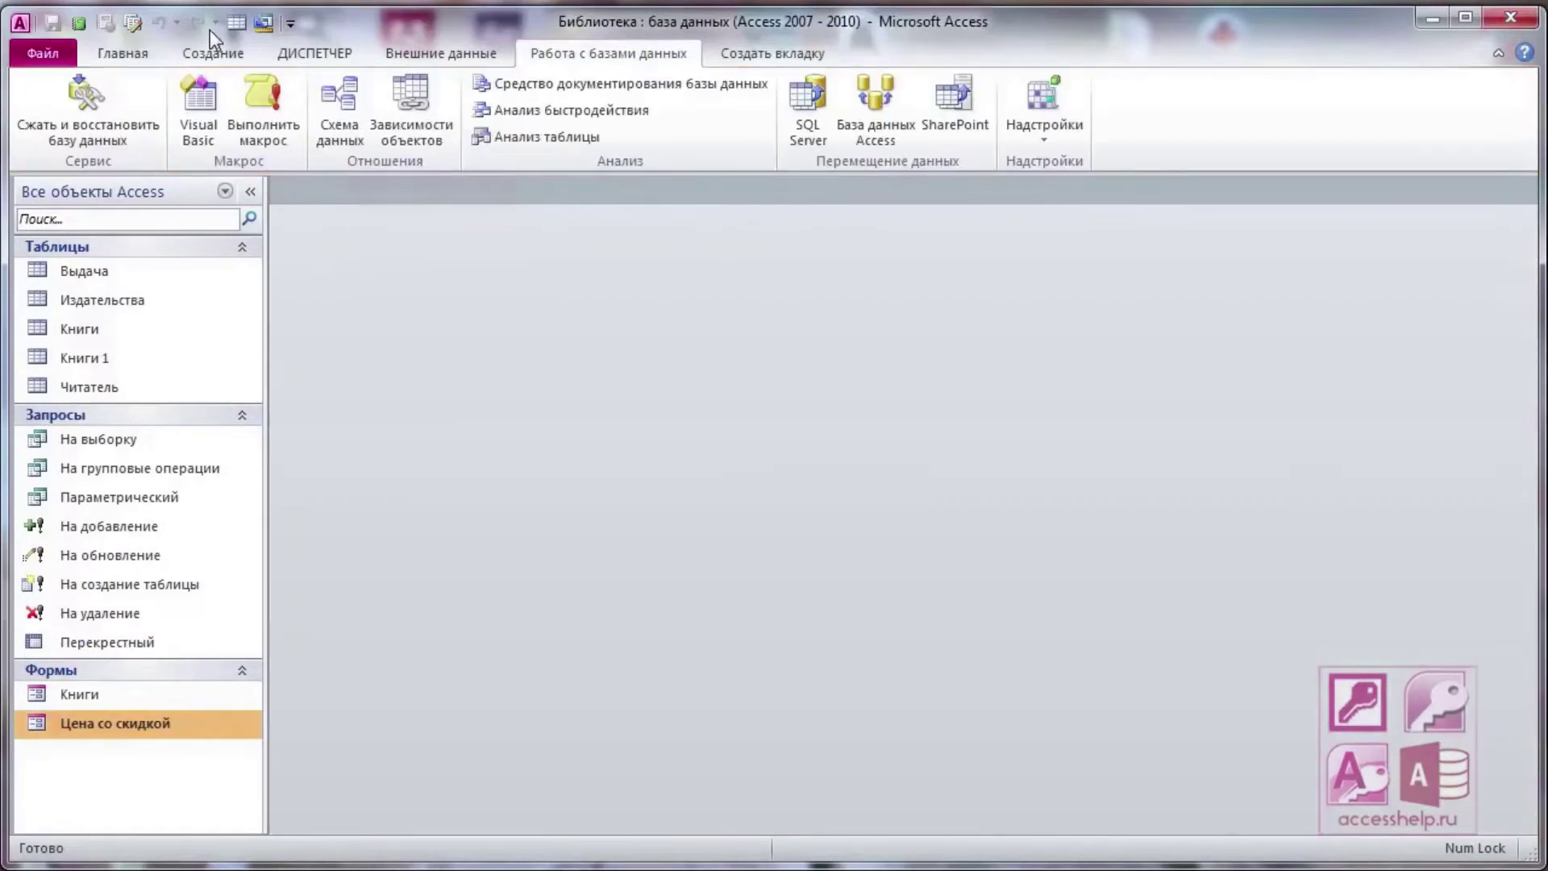
Start a form with the Form Wizard and include all fields of the Издательства and Книги tables
click(223, 55)
click(777, 87)
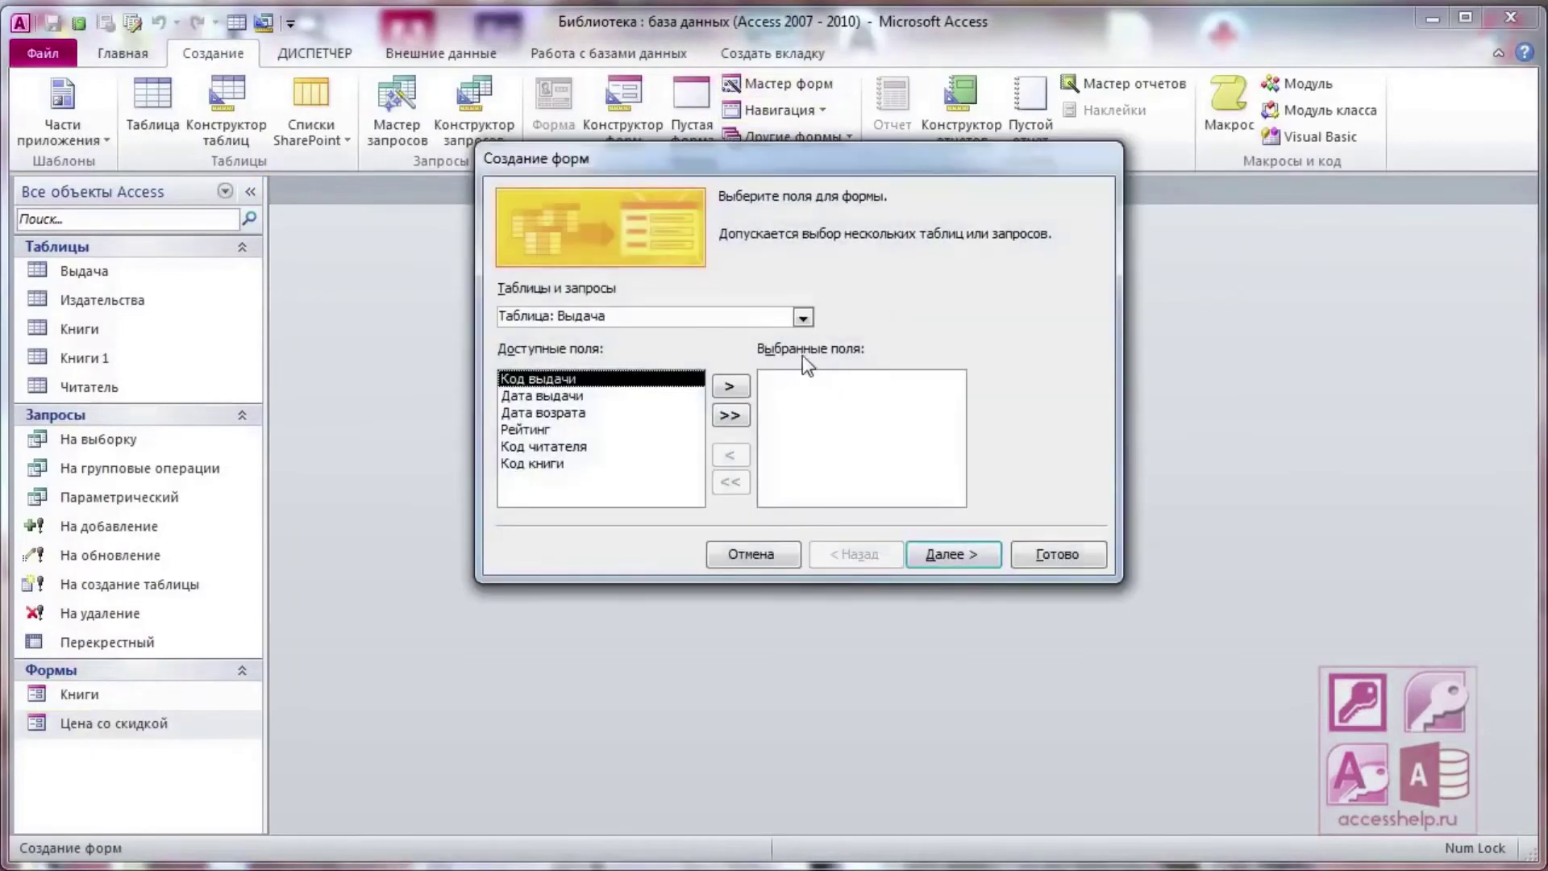
click(803, 316)
click(701, 358)
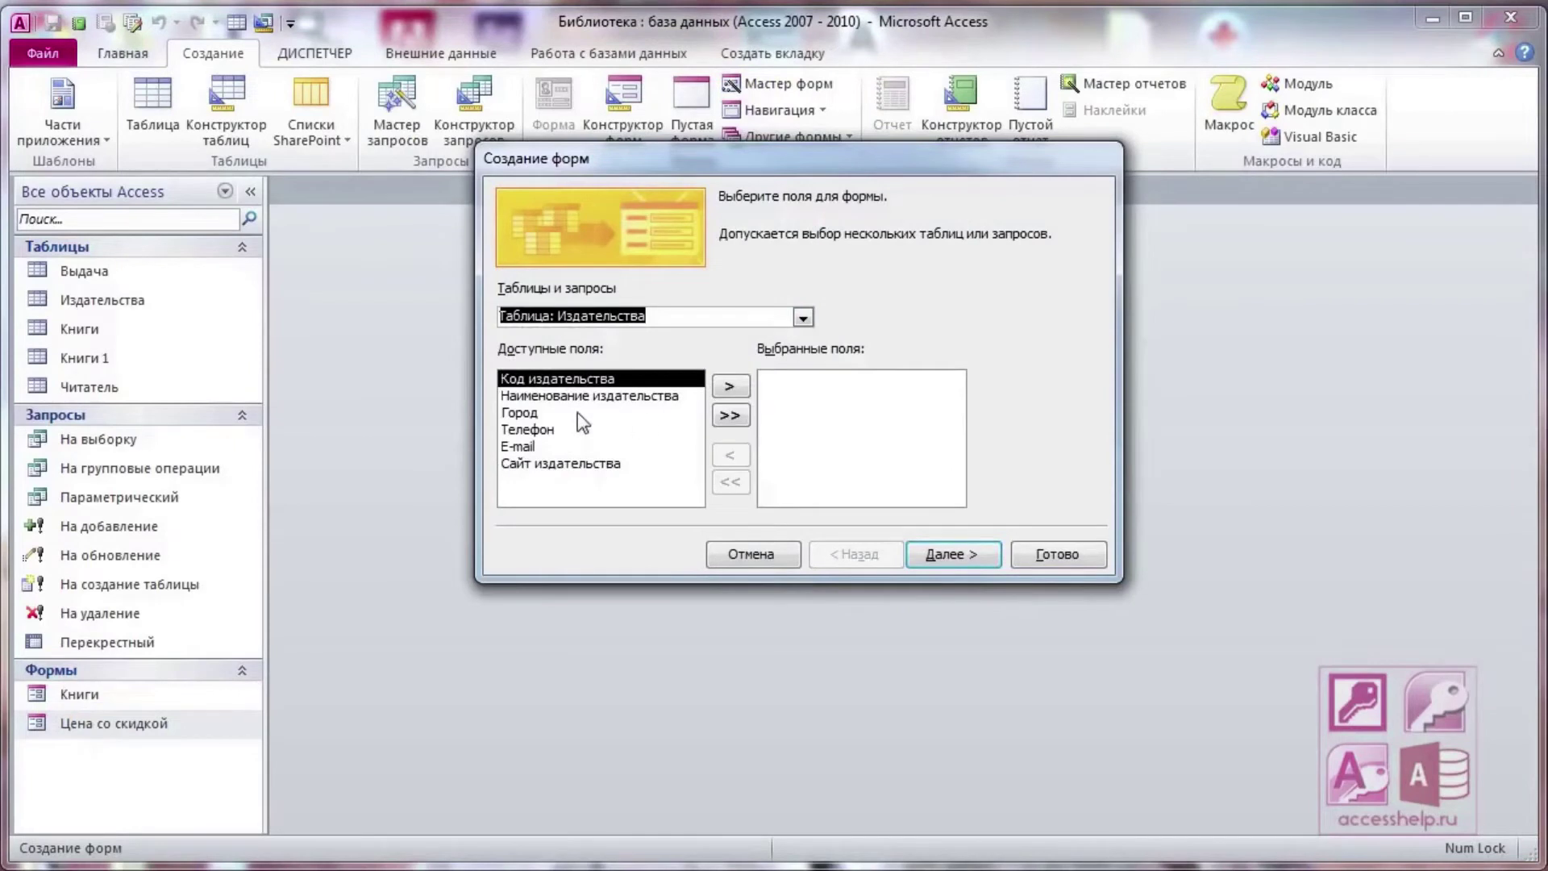
click(728, 415)
click(803, 316)
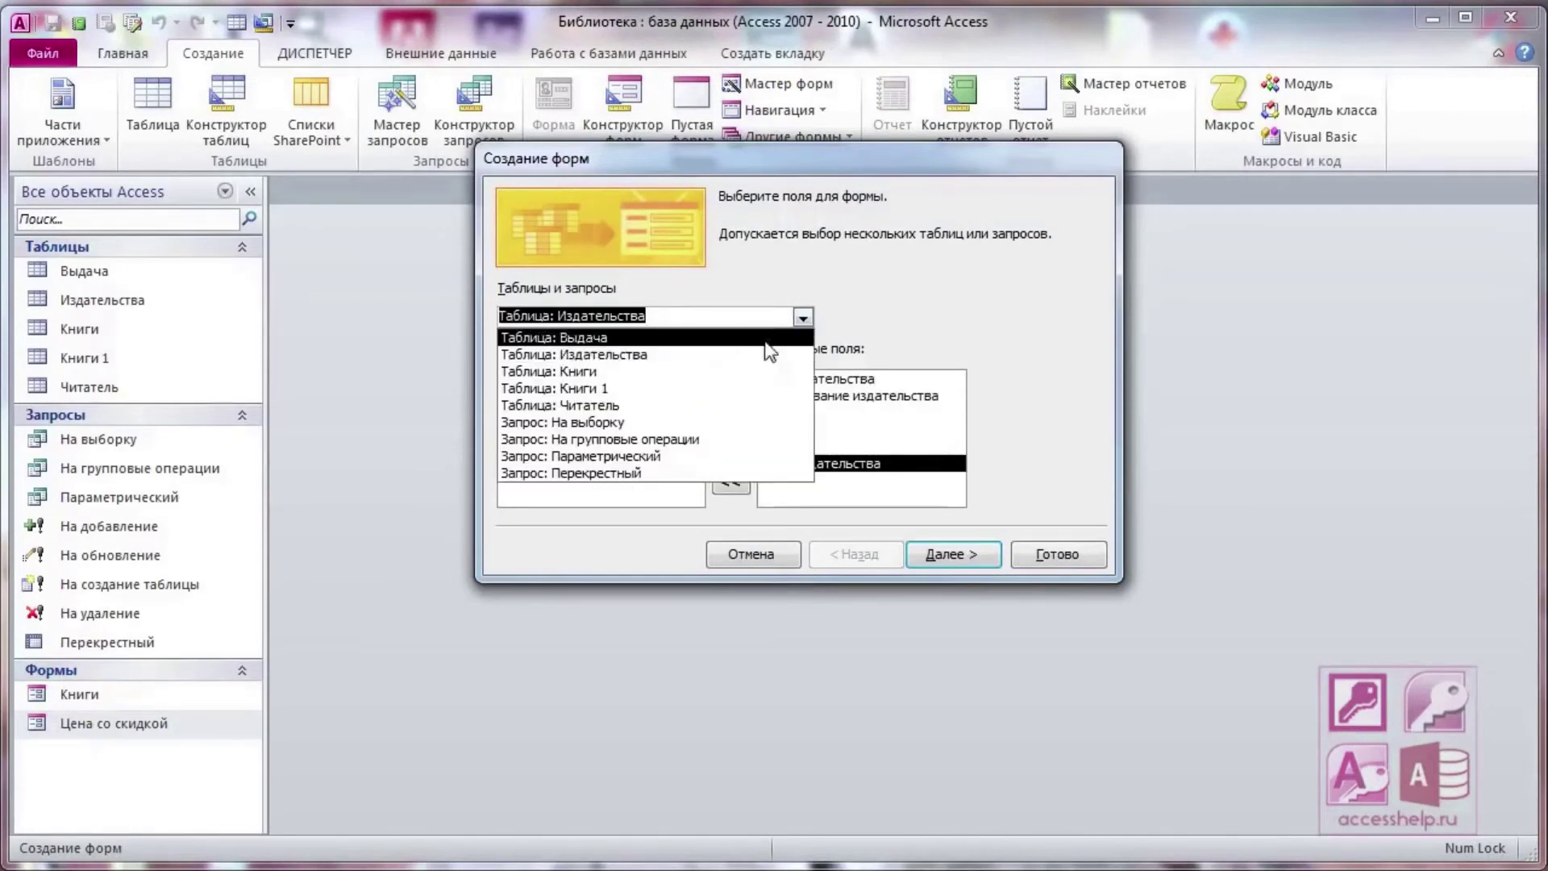
click(558, 373)
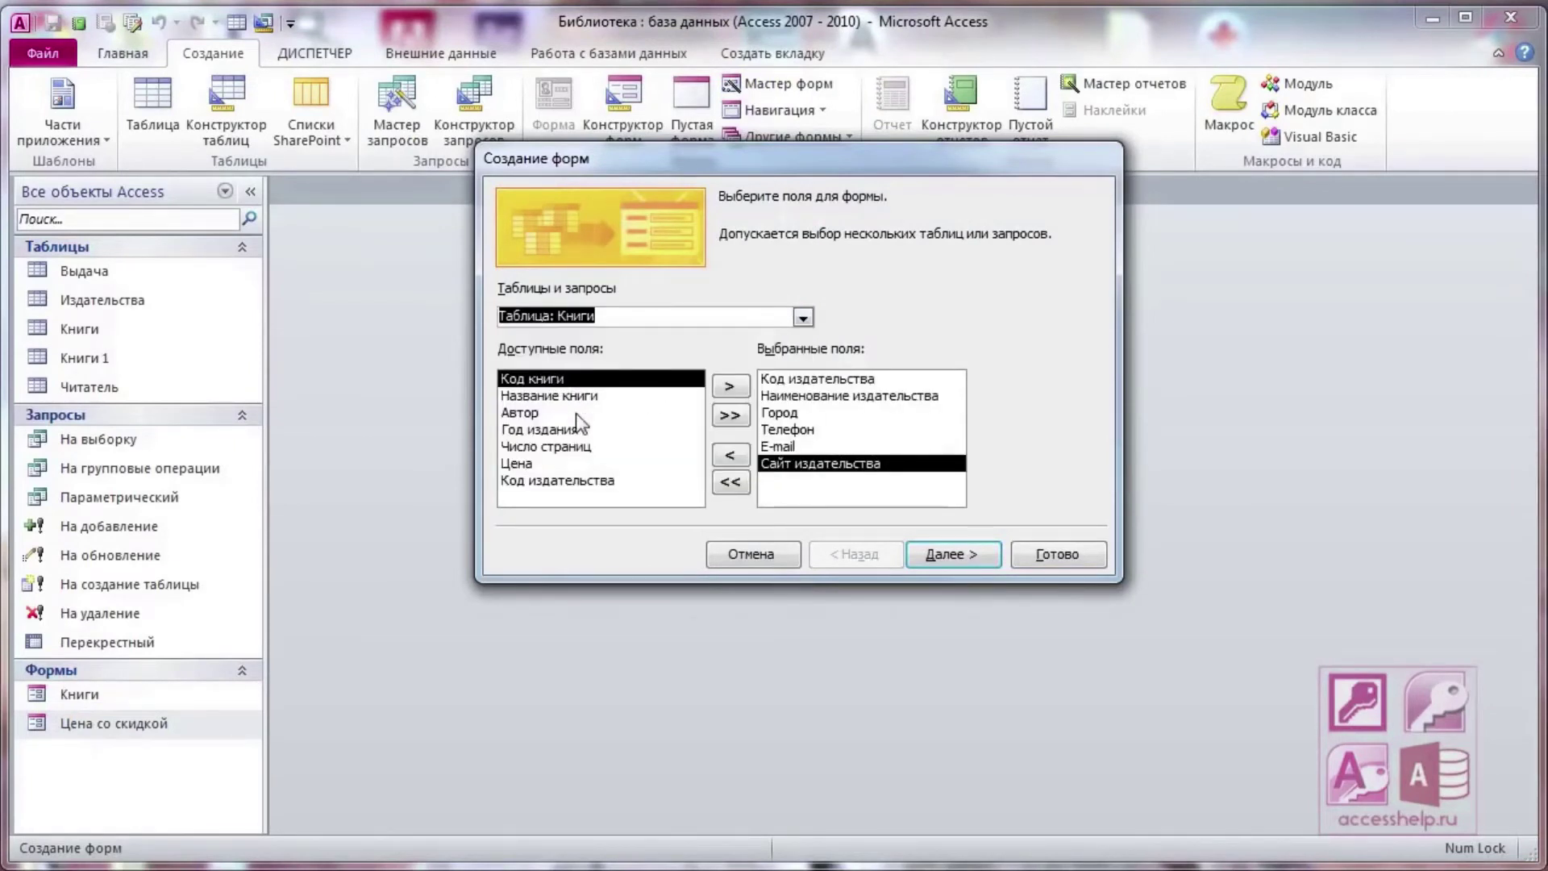
click(730, 414)
Present the data by Издательства with a tabular subform, and finish the form as Издательства with subform Книги подчиненная форма
click(979, 554)
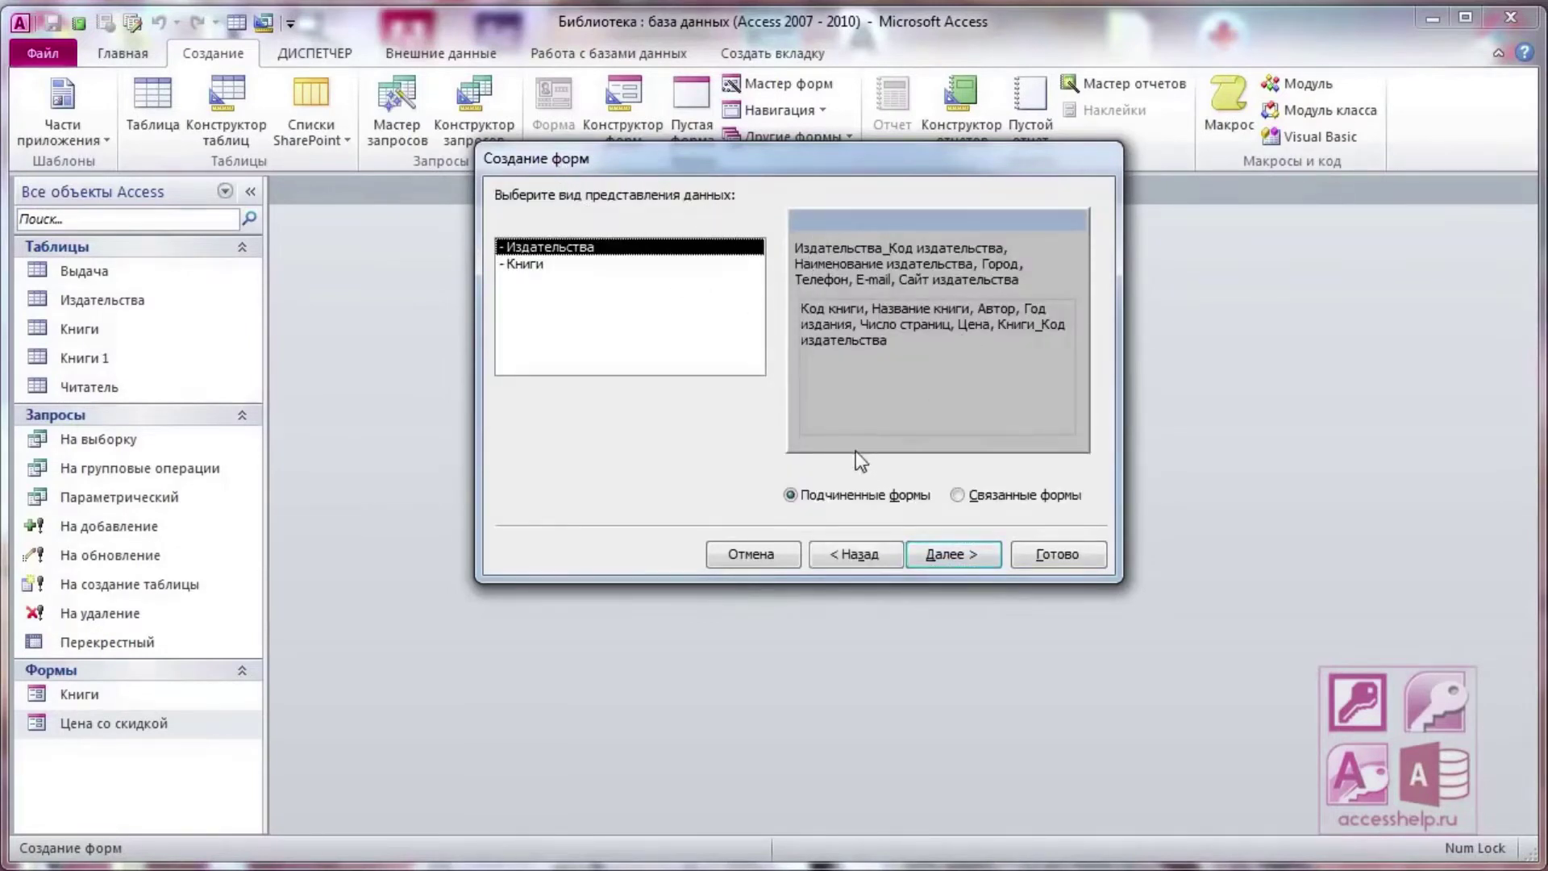
click(516, 264)
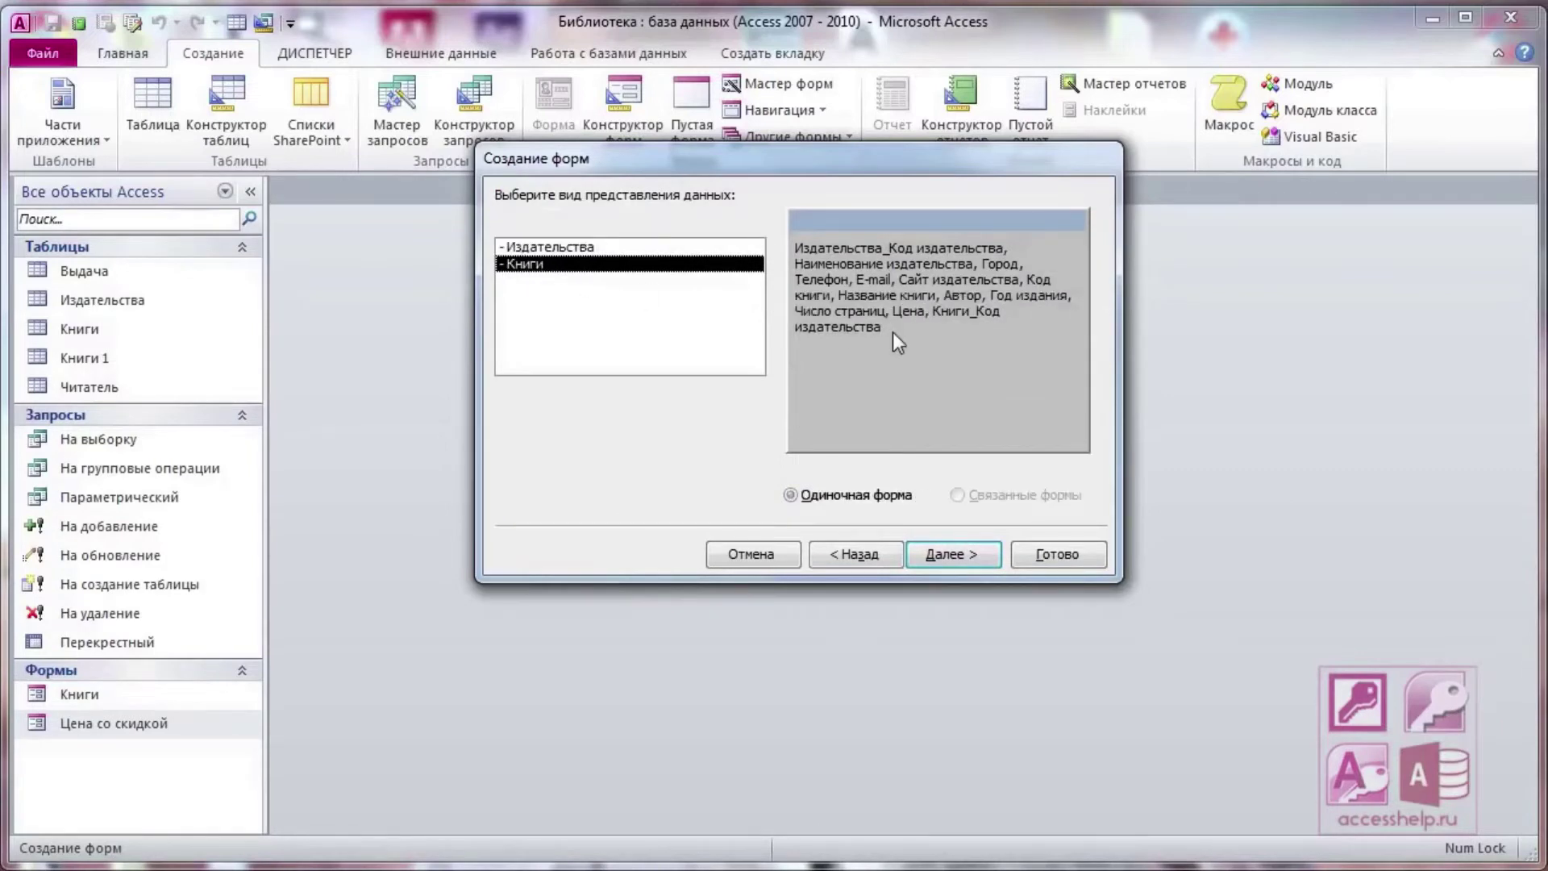
click(600, 250)
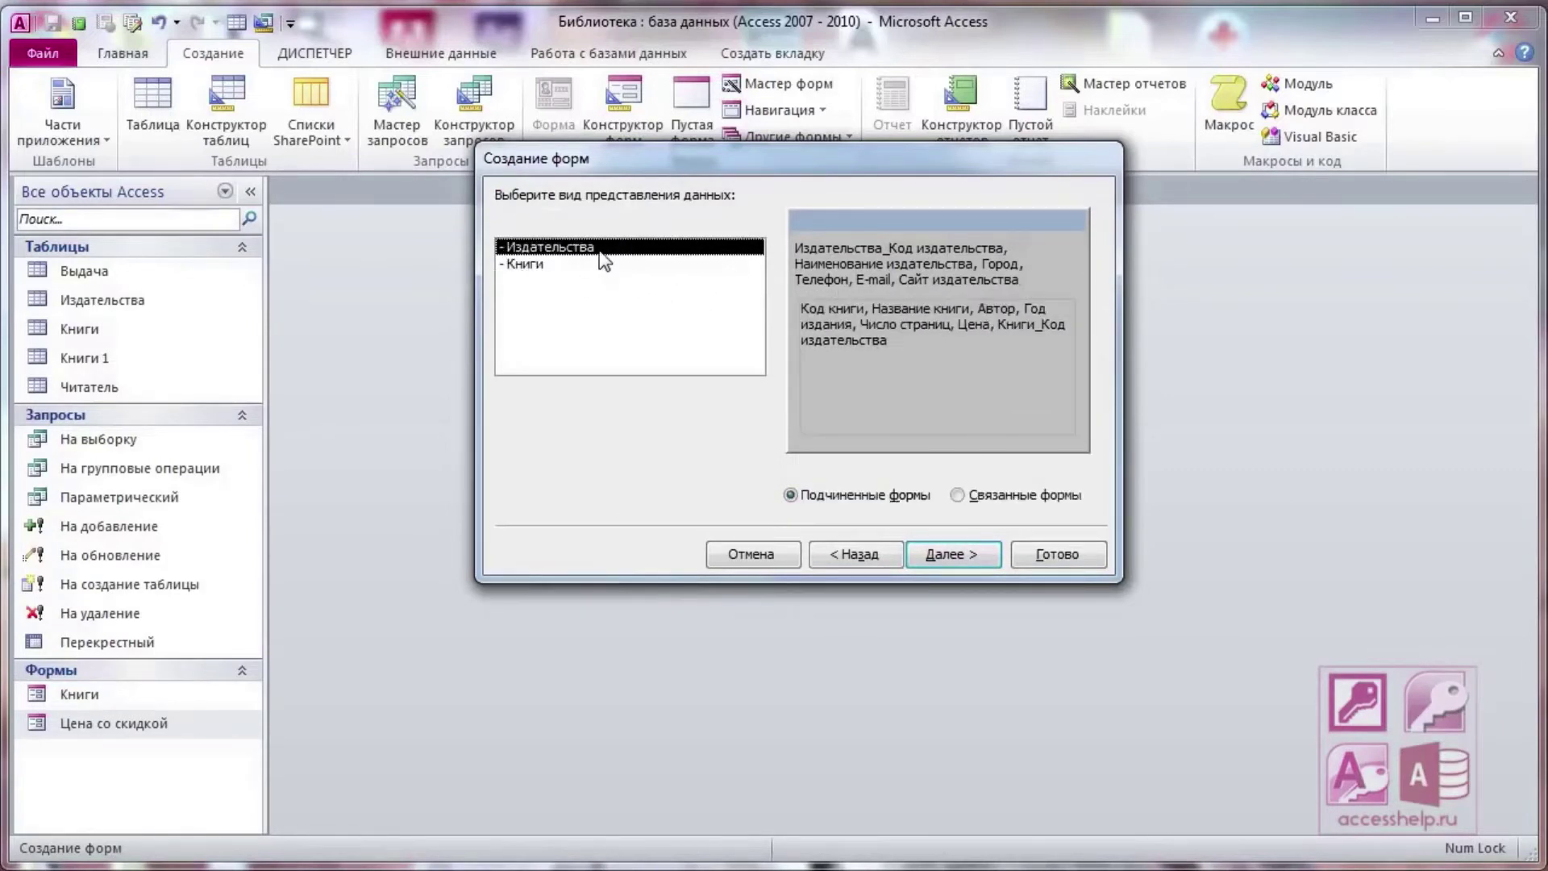
click(944, 550)
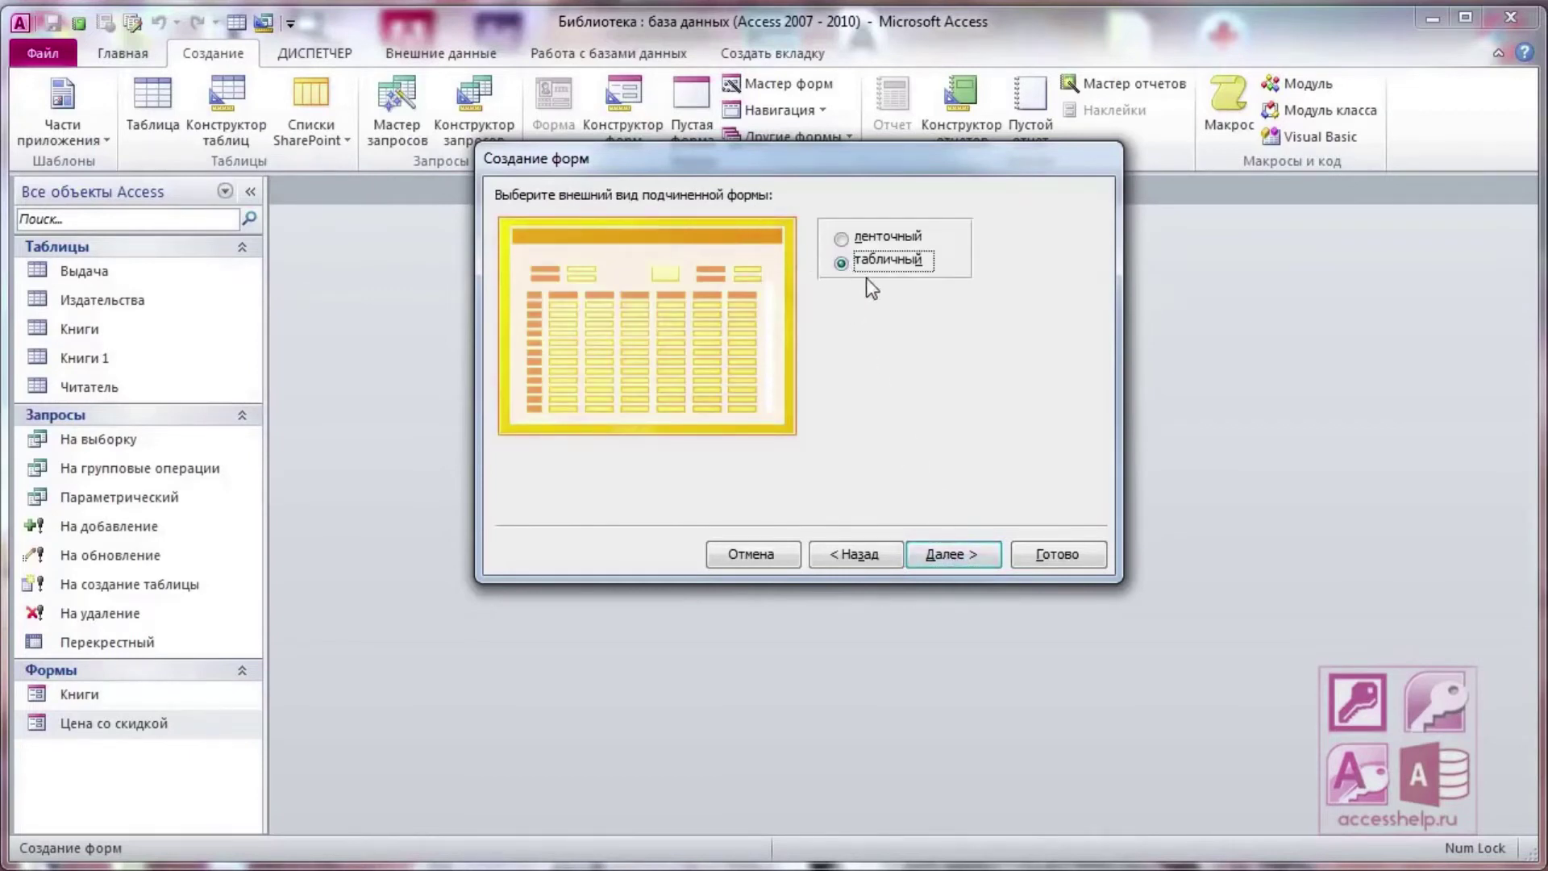
click(942, 558)
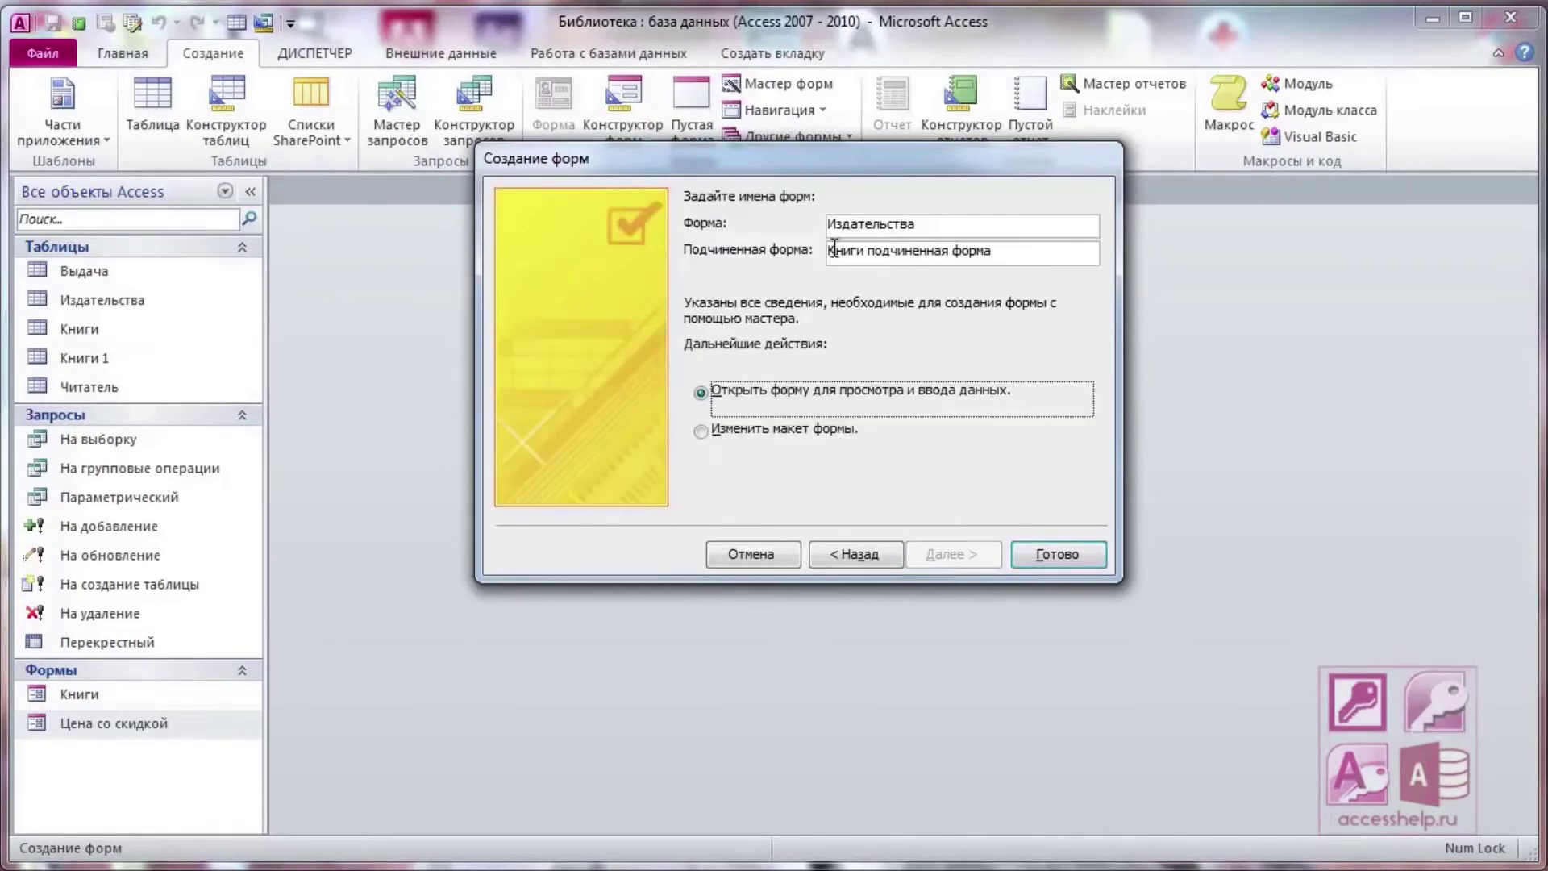
click(1080, 558)
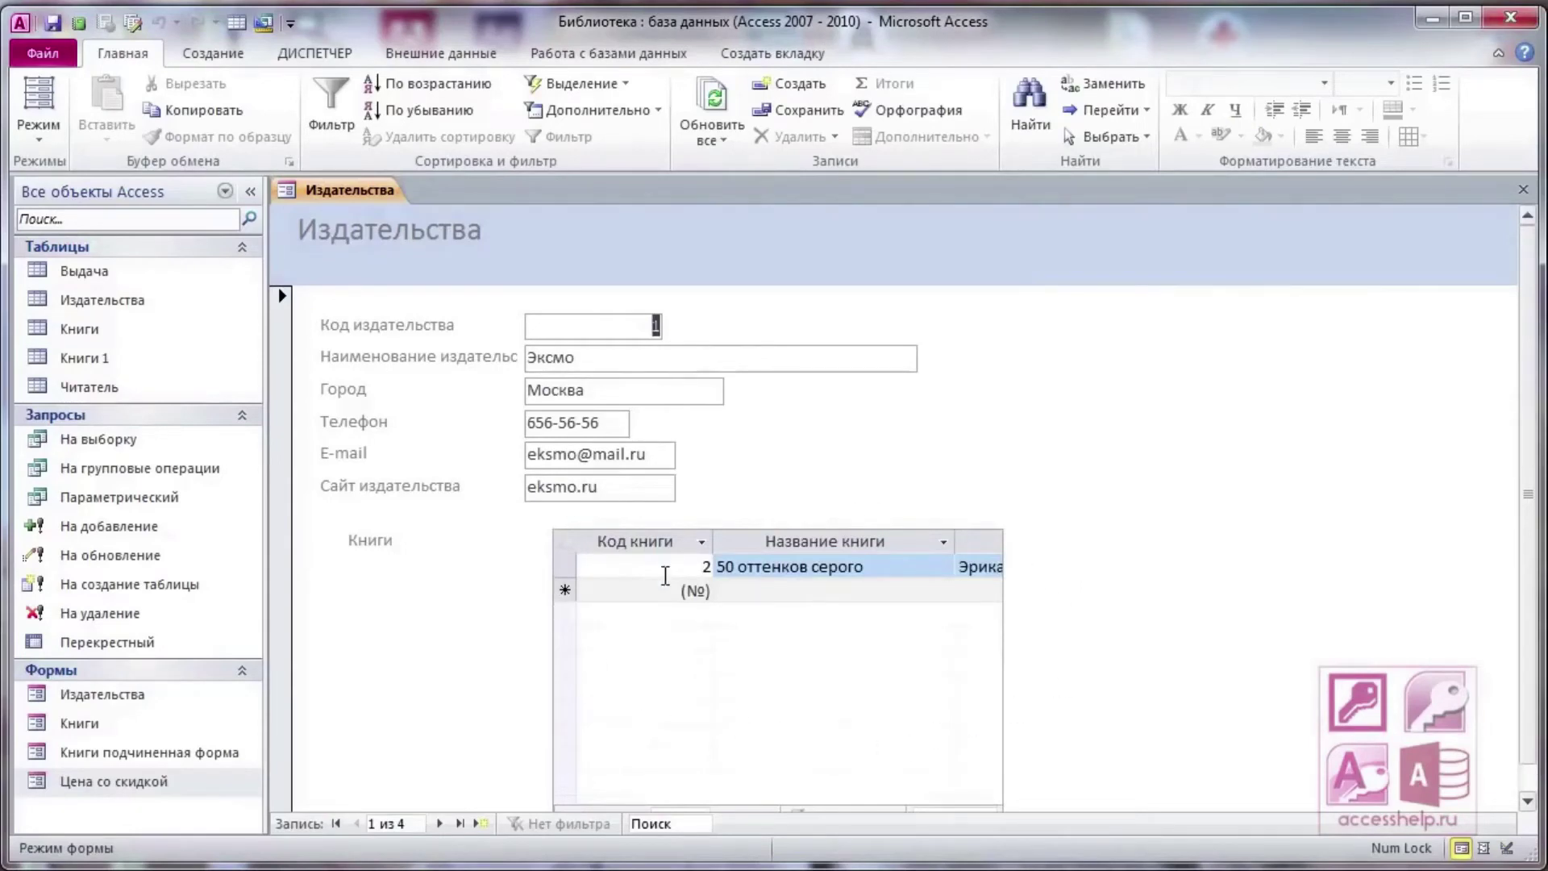
In Design view, delete the Книги subform label, then move the subform directly below the publisher fields and widen it to the form's edge
right_click(339, 189)
click(363, 242)
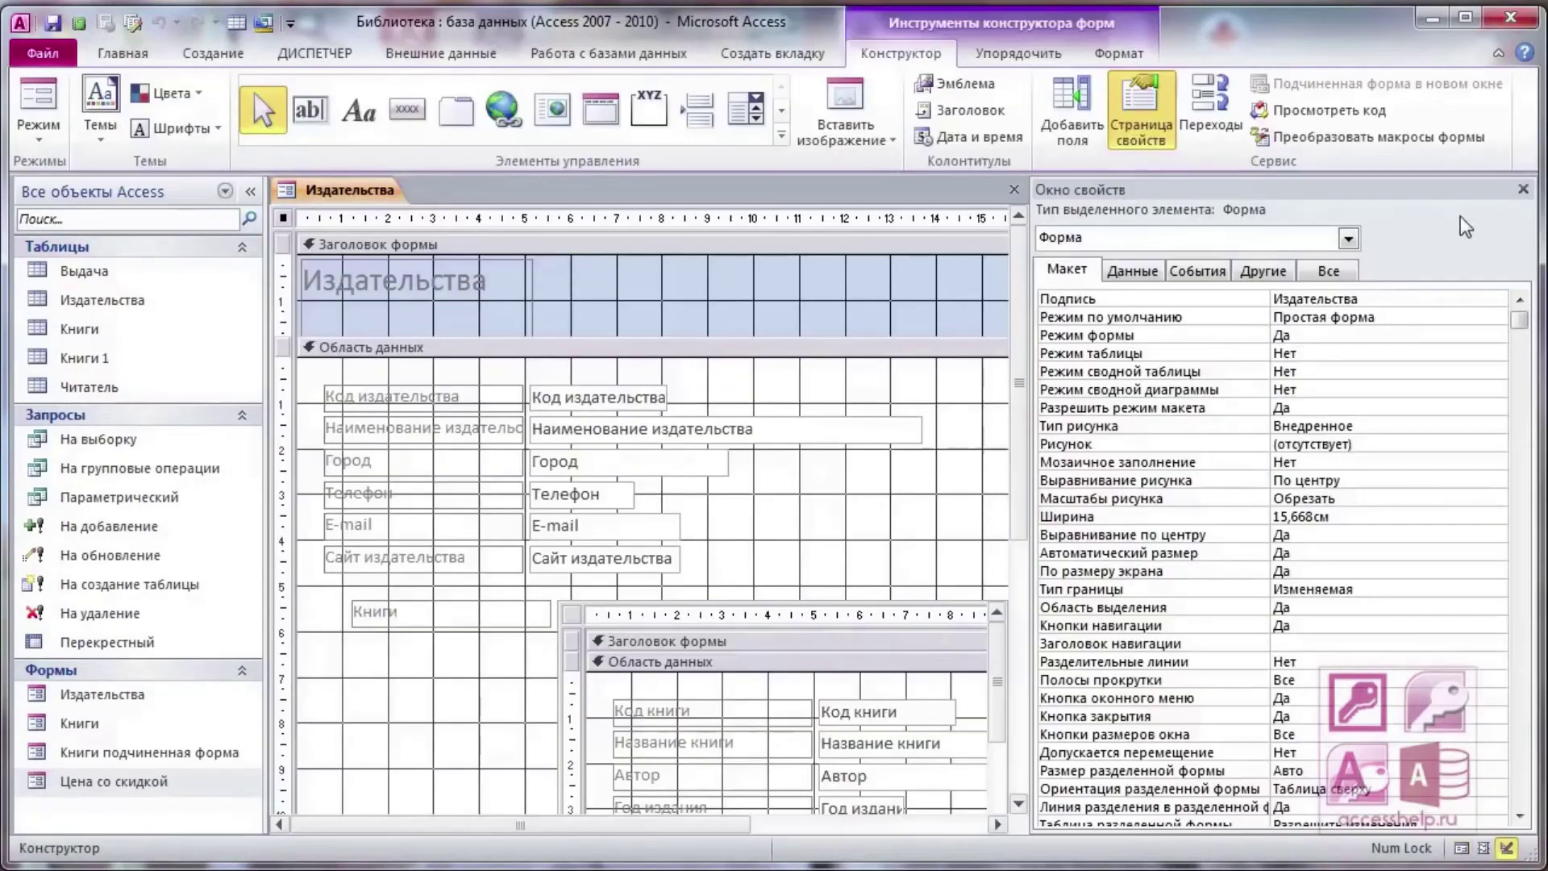
click(1523, 189)
click(421, 613)
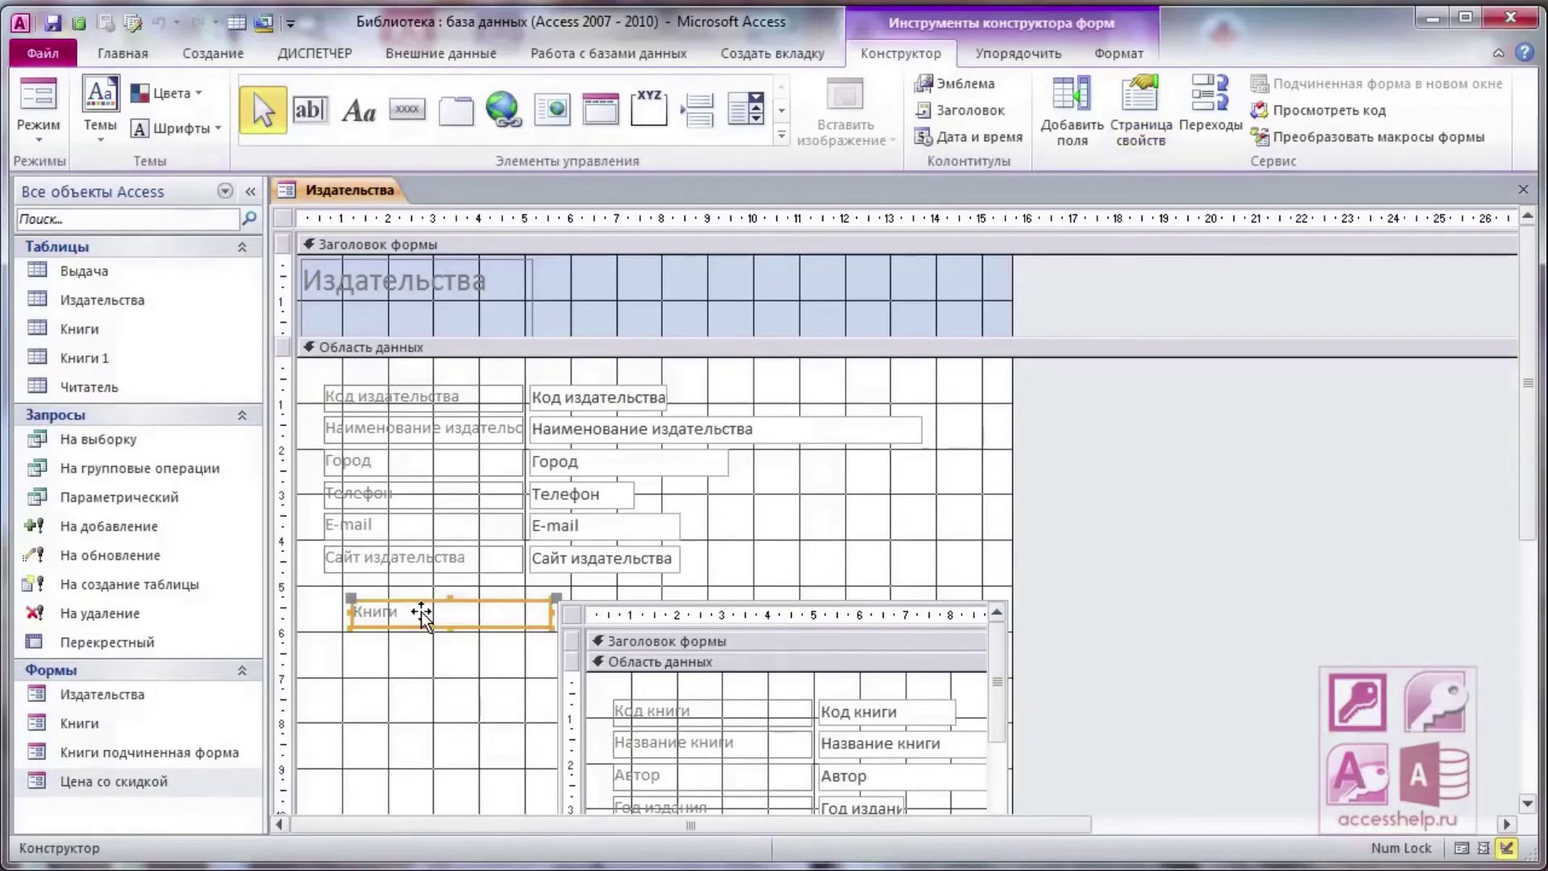
key(Delete)
drag(573, 611, 340, 588)
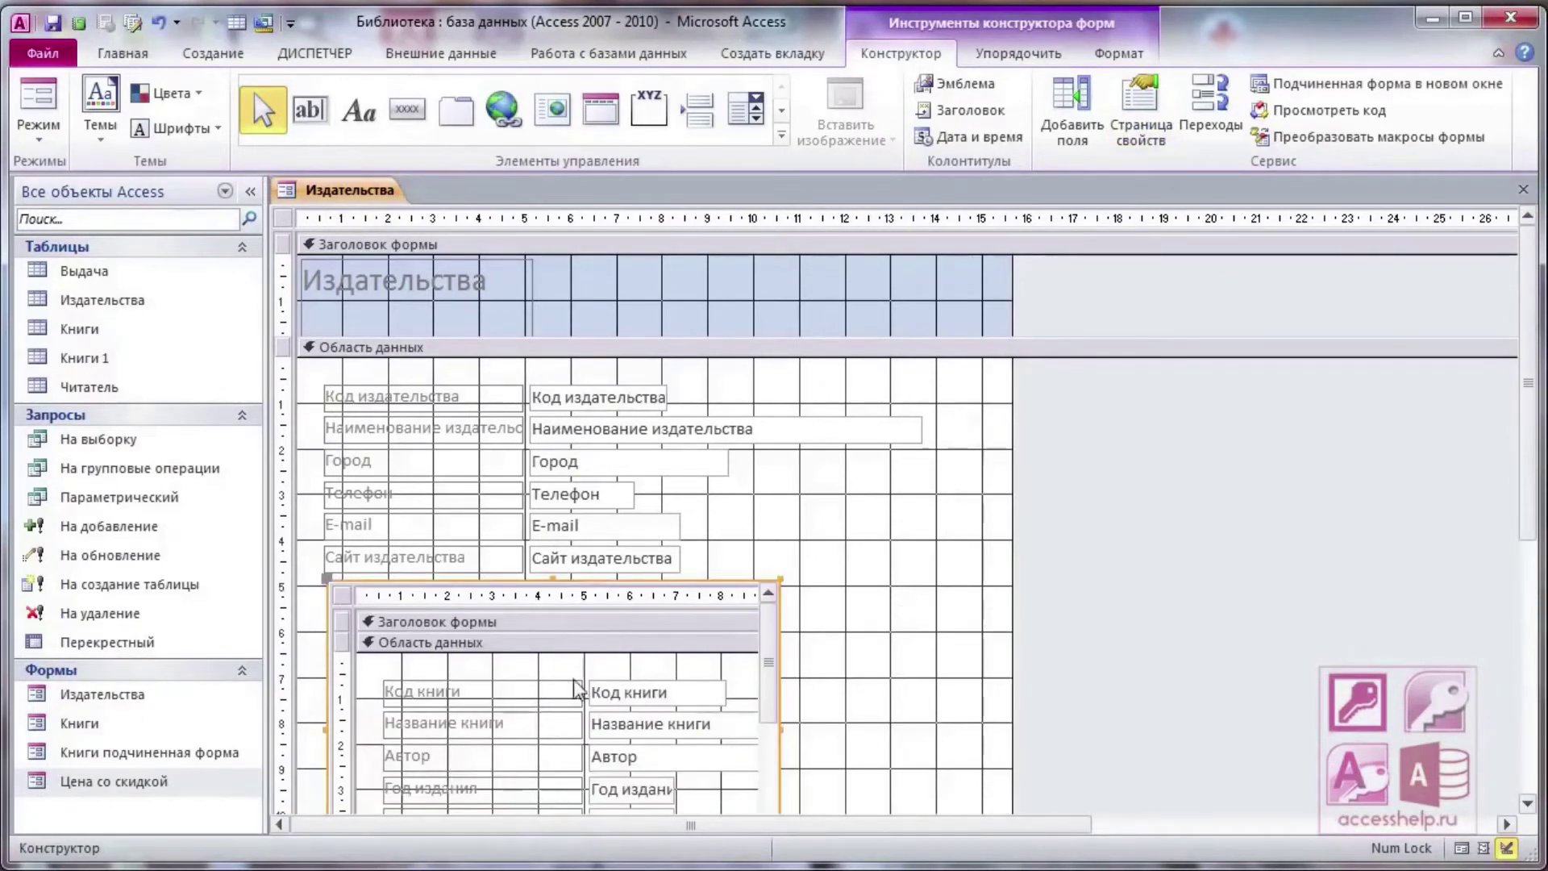
drag(781, 727, 1006, 728)
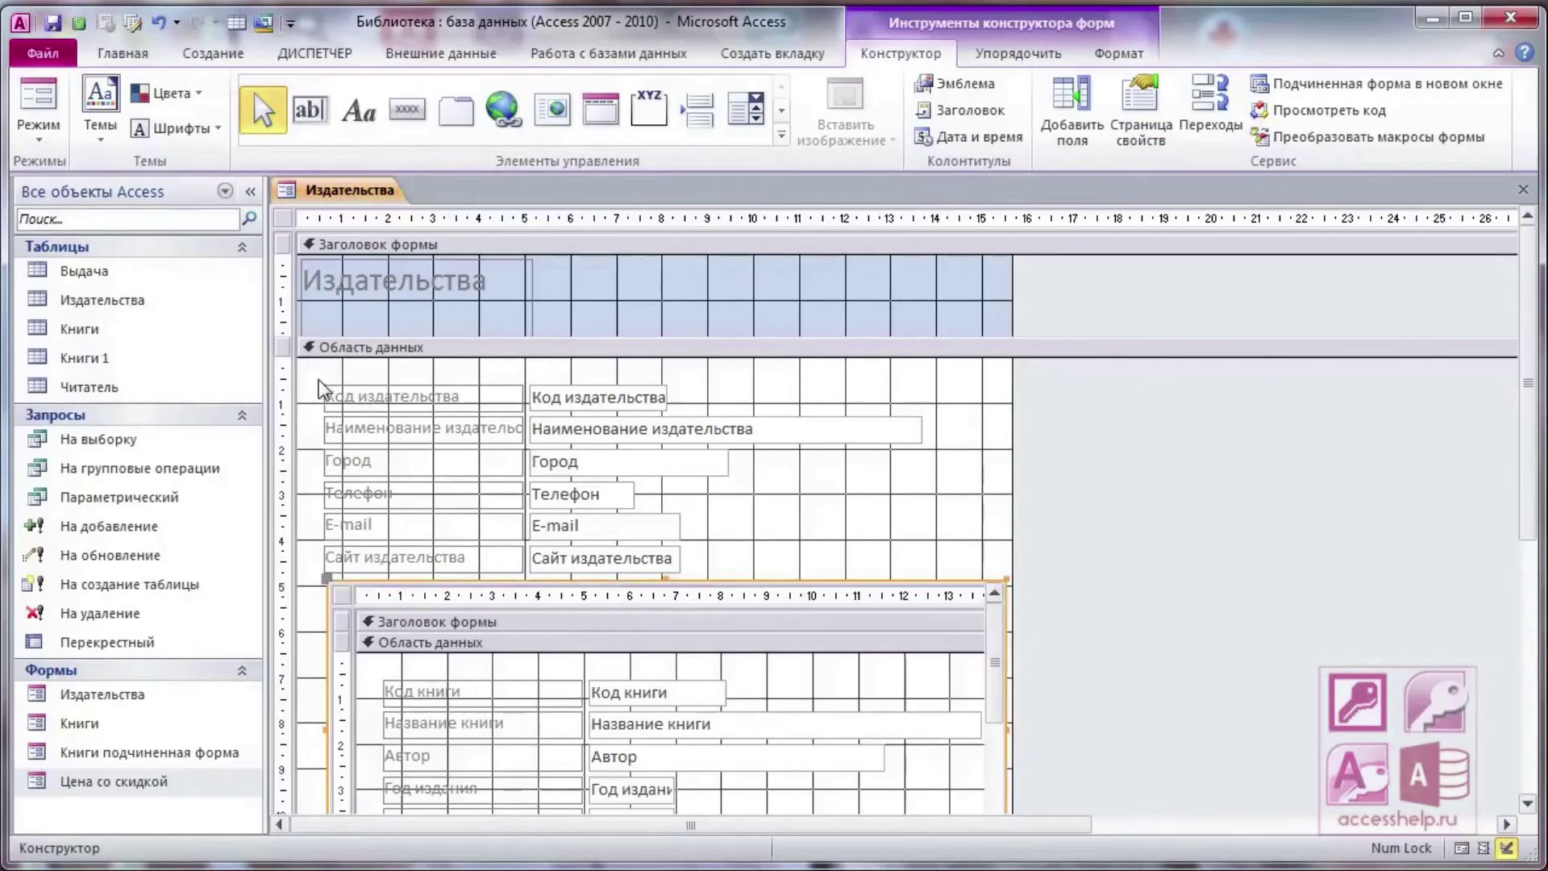
Select all publisher fields together with the subform and shift them slightly up and left in the Область данных
click(316, 387)
drag(304, 378, 581, 678)
drag(629, 595, 610, 577)
click(818, 529)
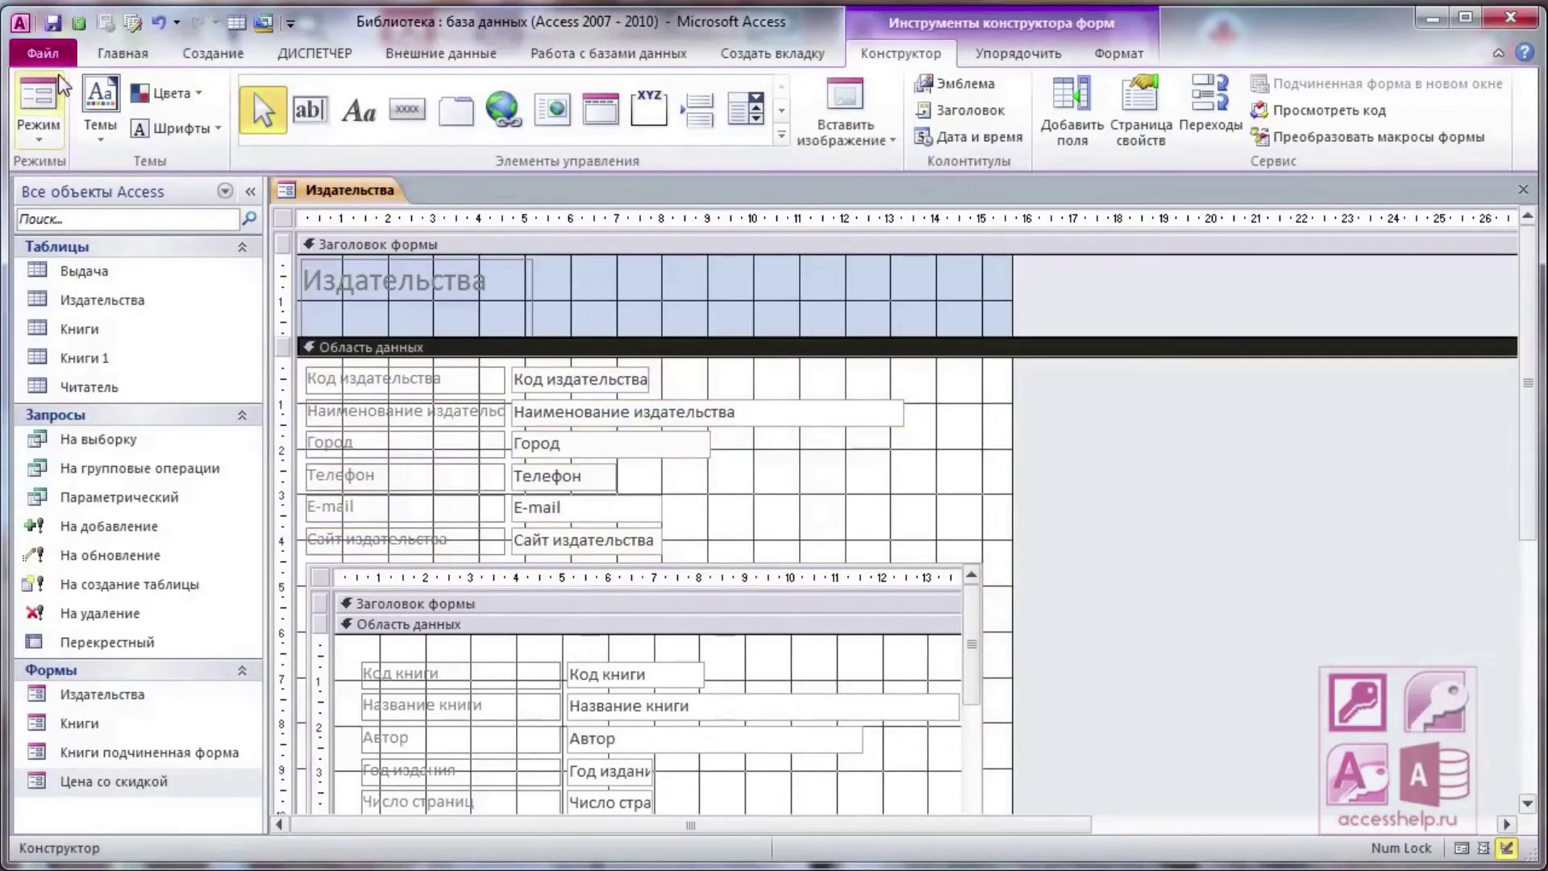
Show the Издательства form in Form view and page through all publisher records with their books
click(54, 88)
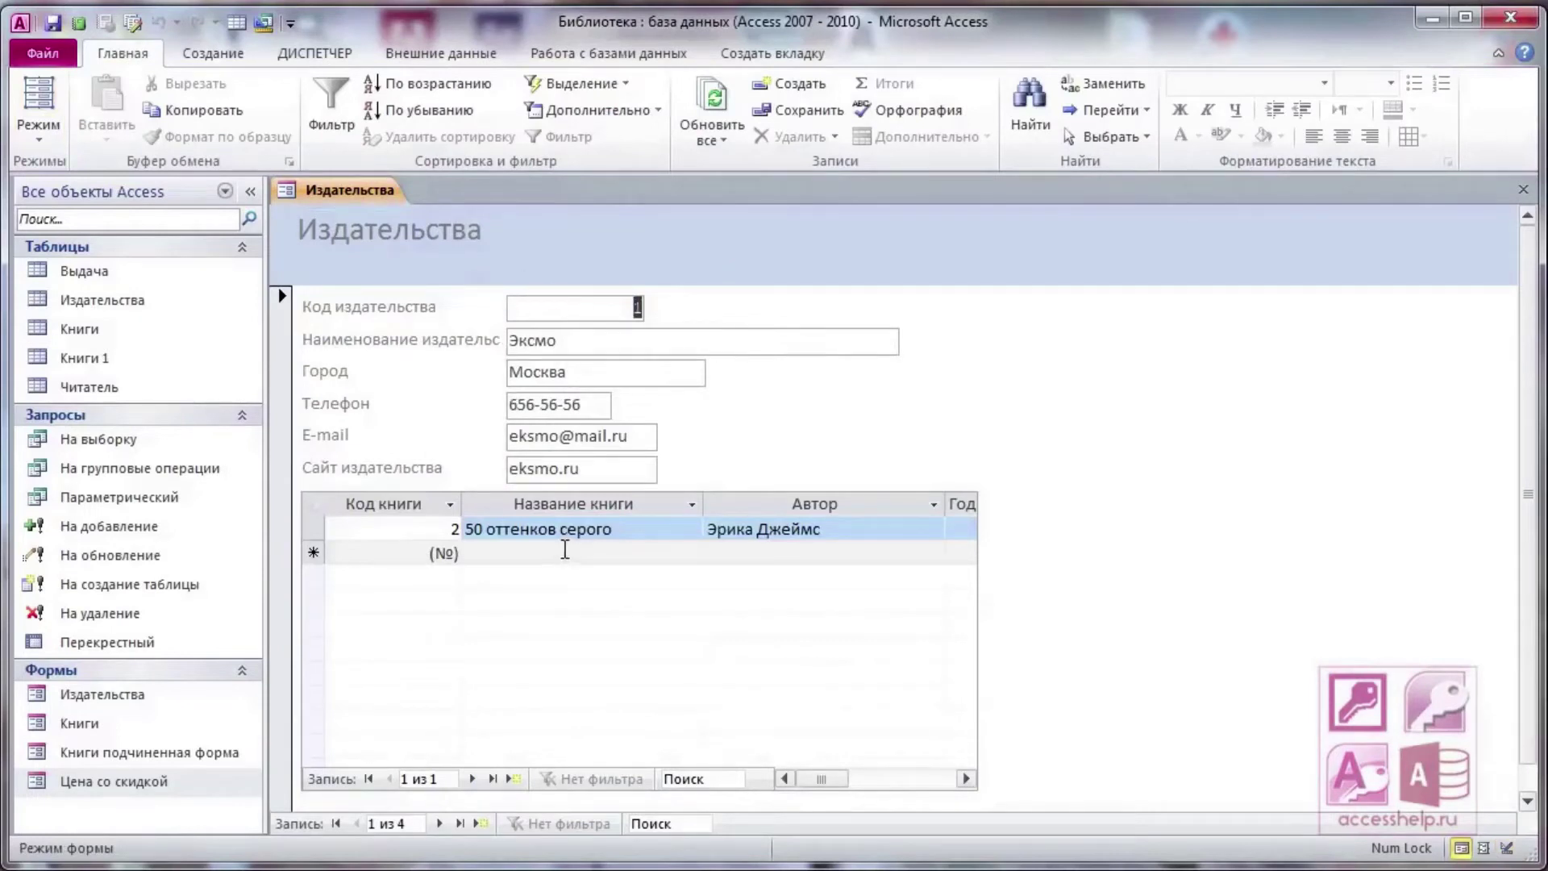
click(439, 823)
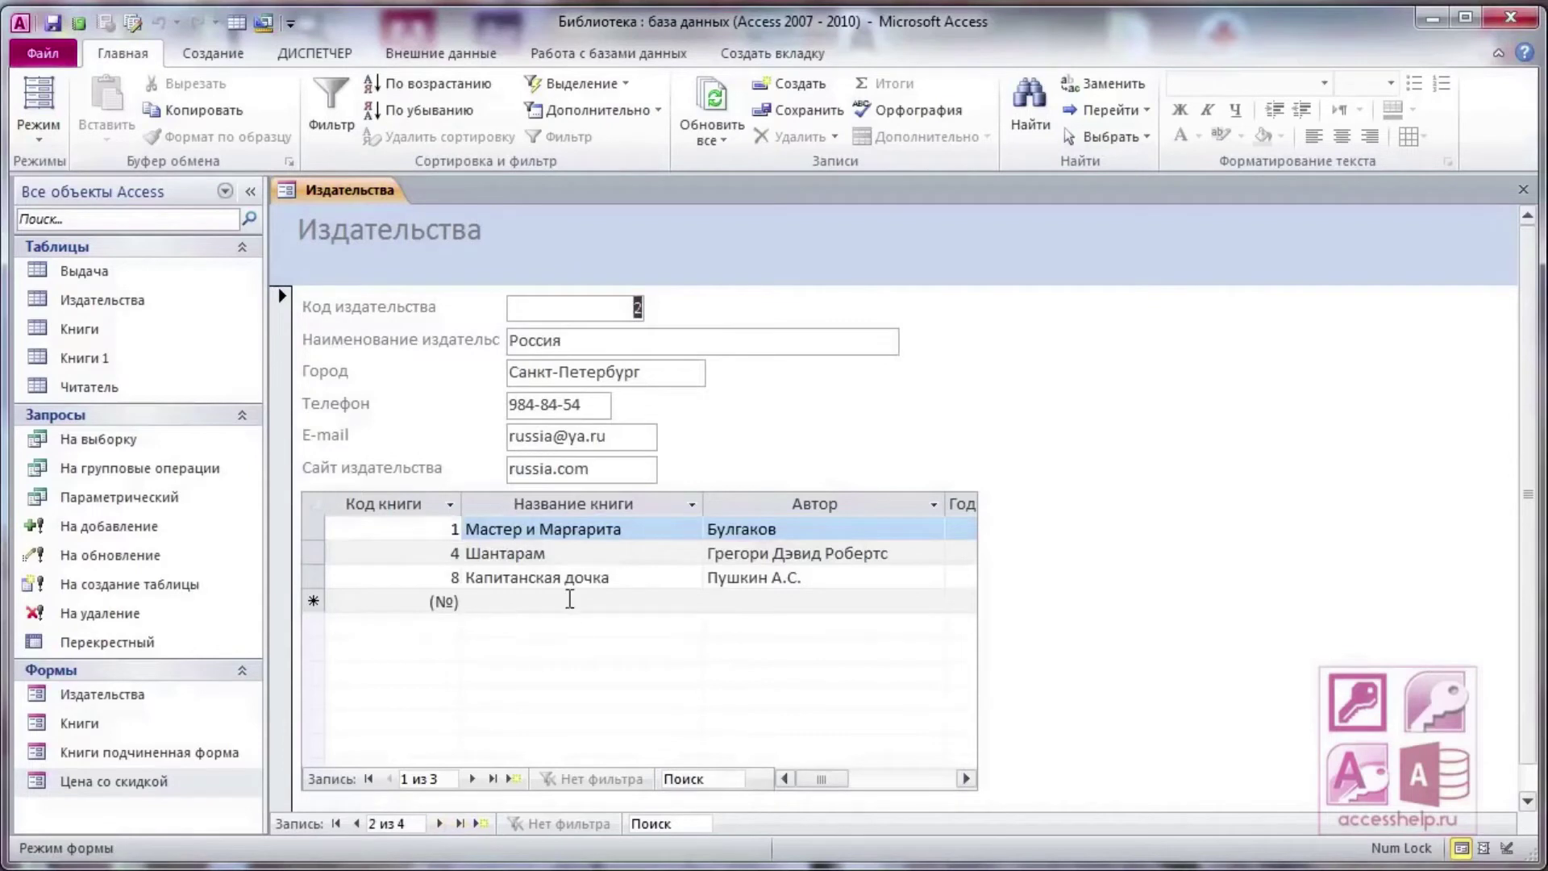
click(440, 823)
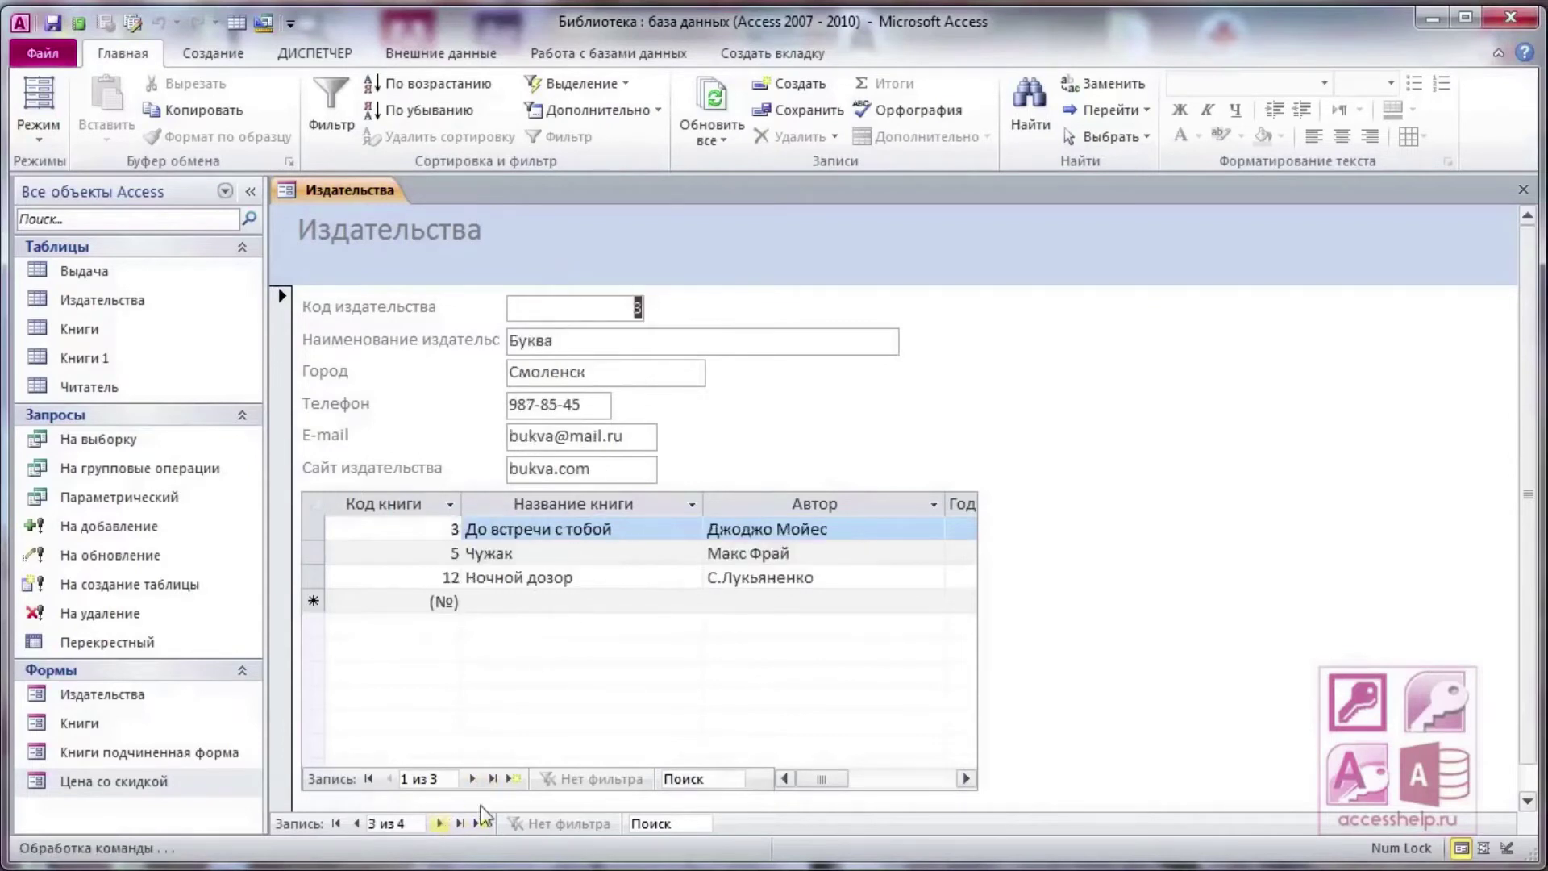
click(440, 823)
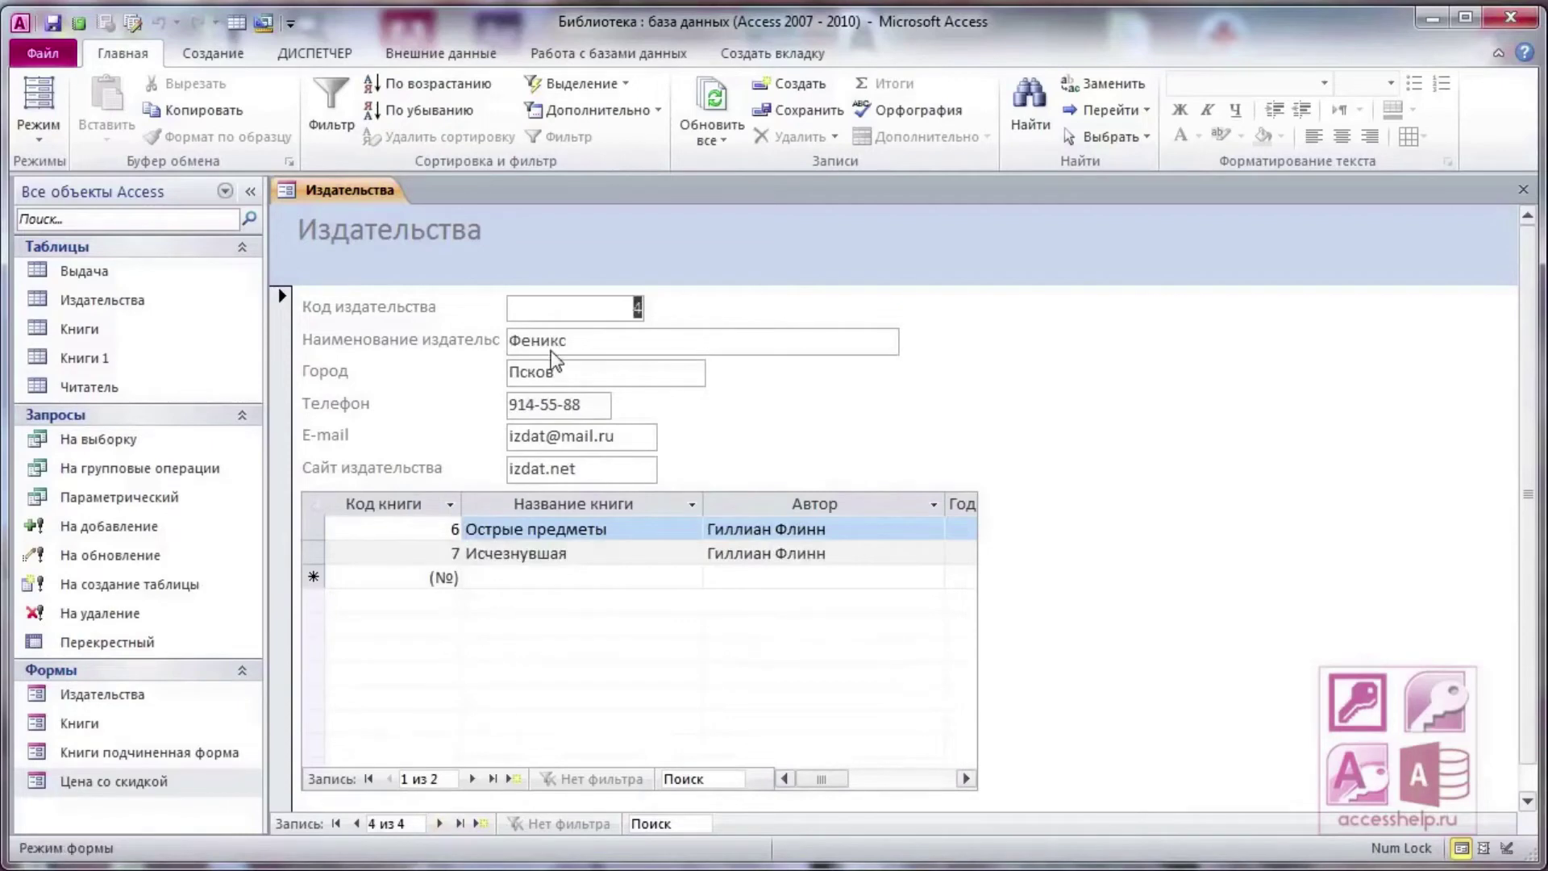
Return the Издательства form to Design view and add a Предыдущая запись button to the right of the E-mail field
right_click(379, 187)
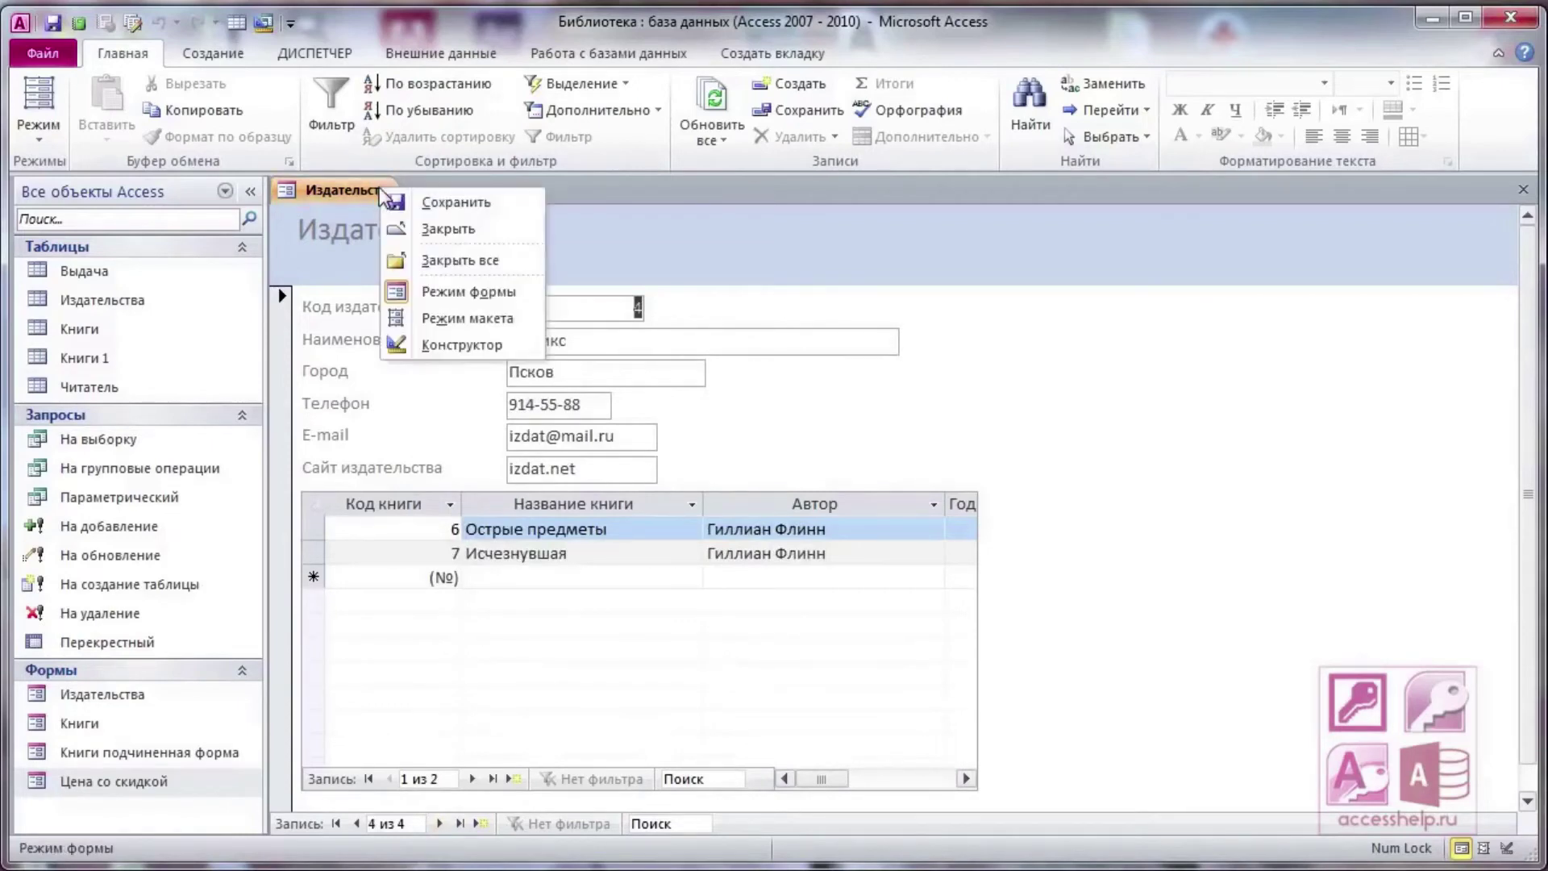
click(476, 345)
click(408, 109)
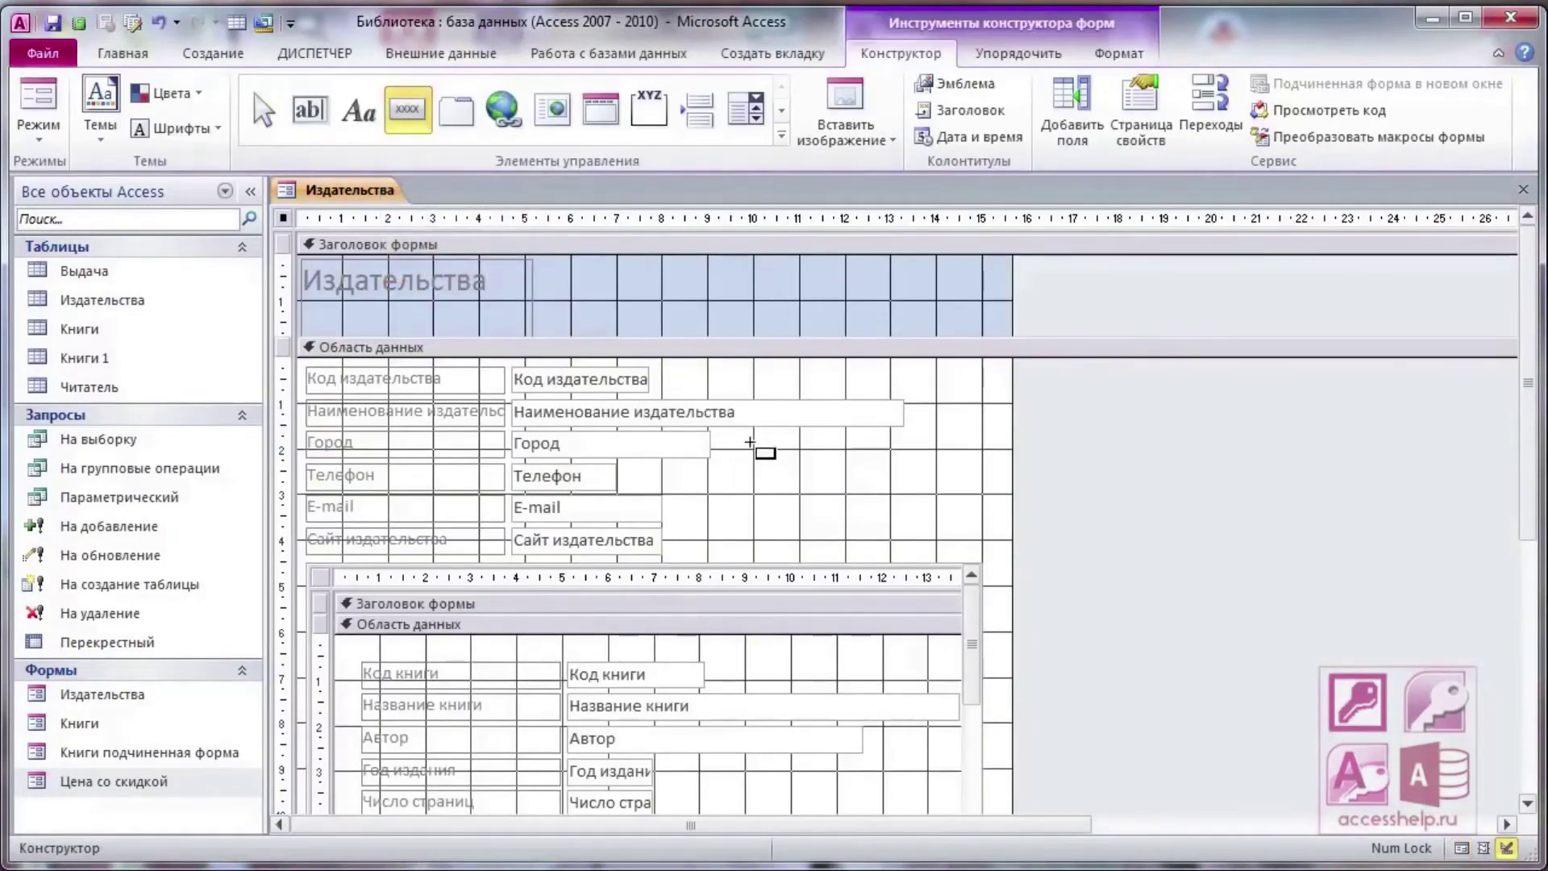
click(758, 493)
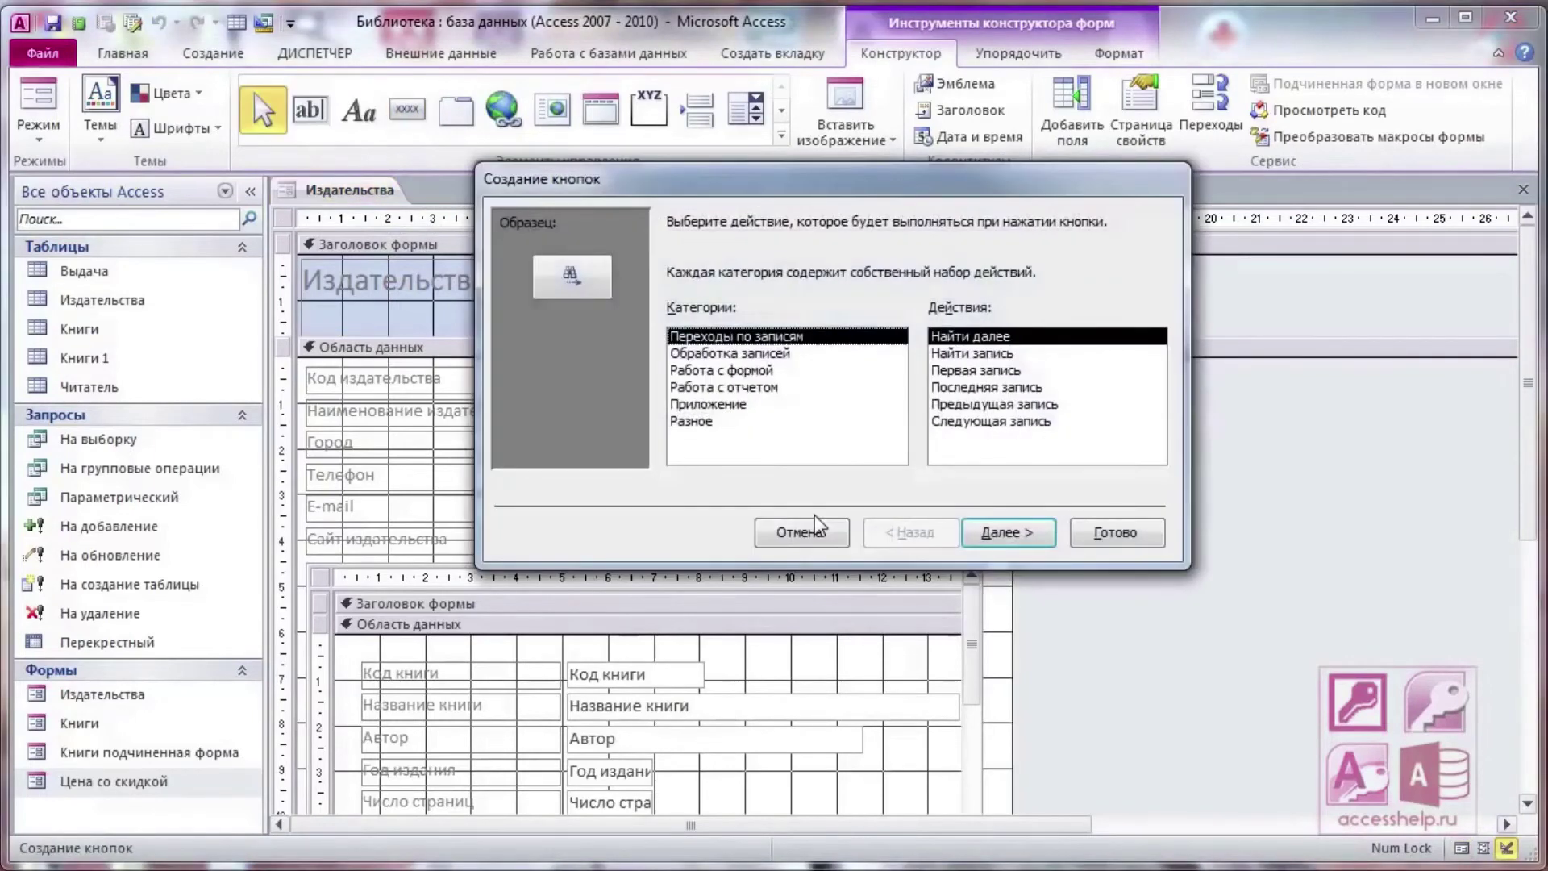
click(967, 403)
click(1106, 528)
Add a Следующая запись button beside the previous-record button, and an exit-door button to the right of it
click(407, 109)
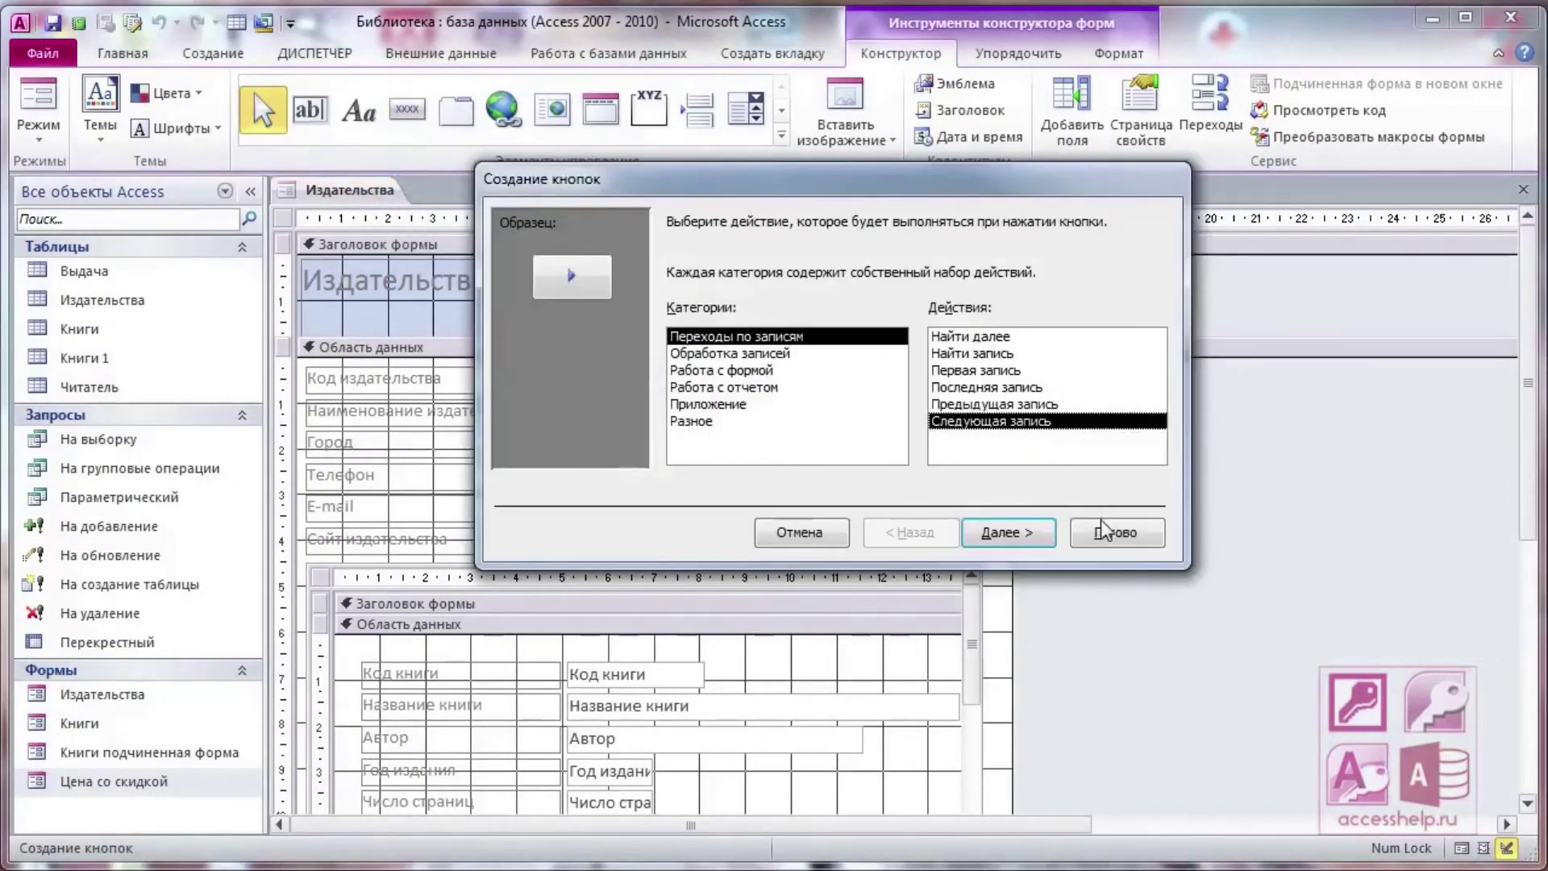
click(1108, 529)
click(407, 109)
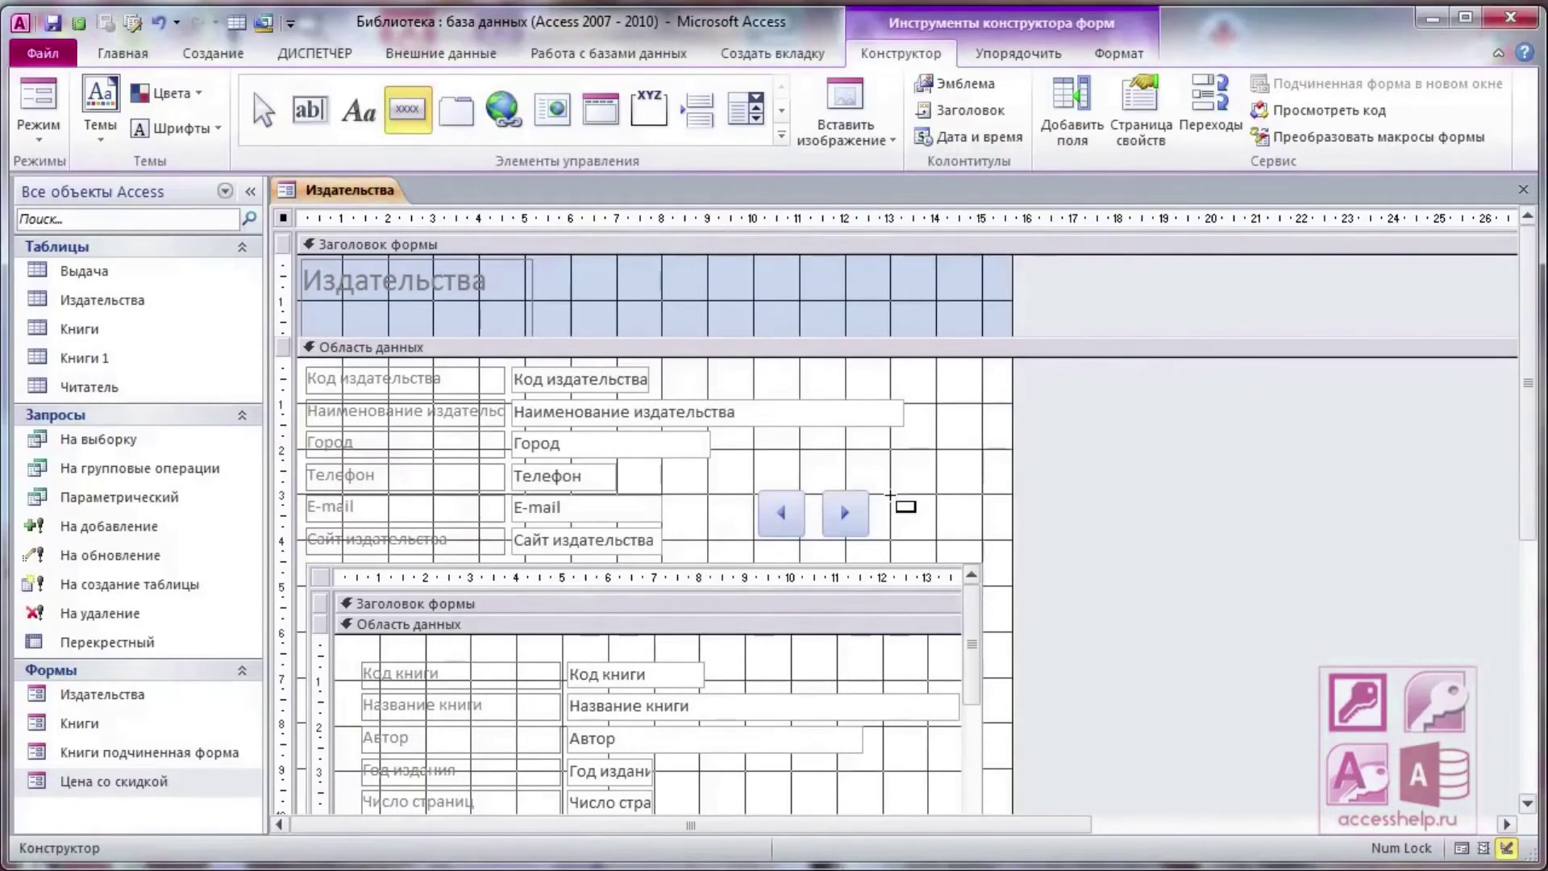
click(897, 502)
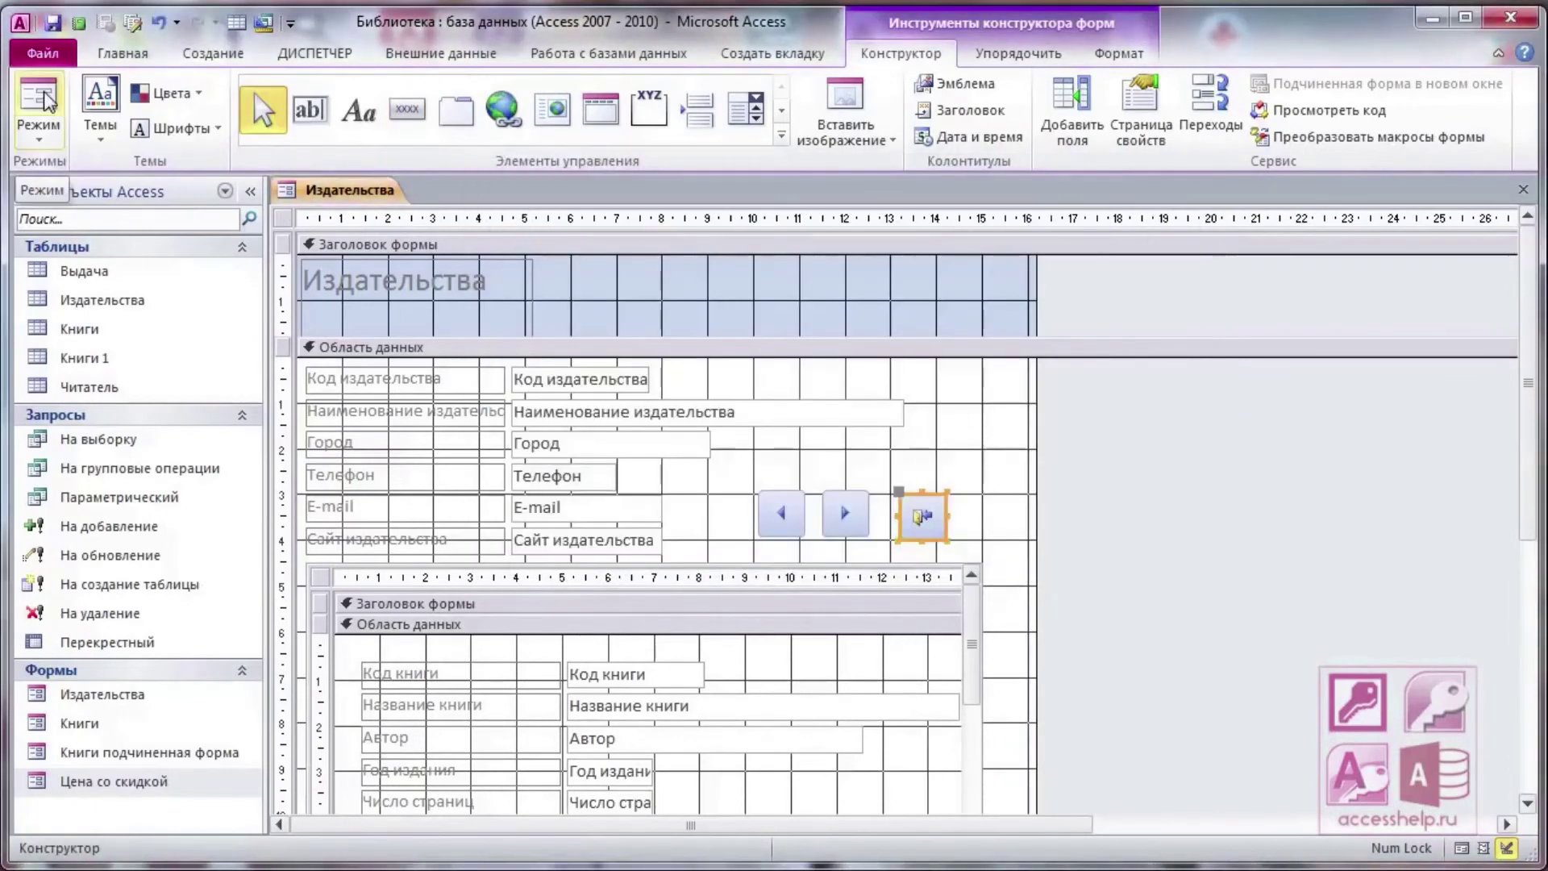
Show the Издательства form in Form view, test its previous and next record buttons, and close it with the exit button
click(38, 105)
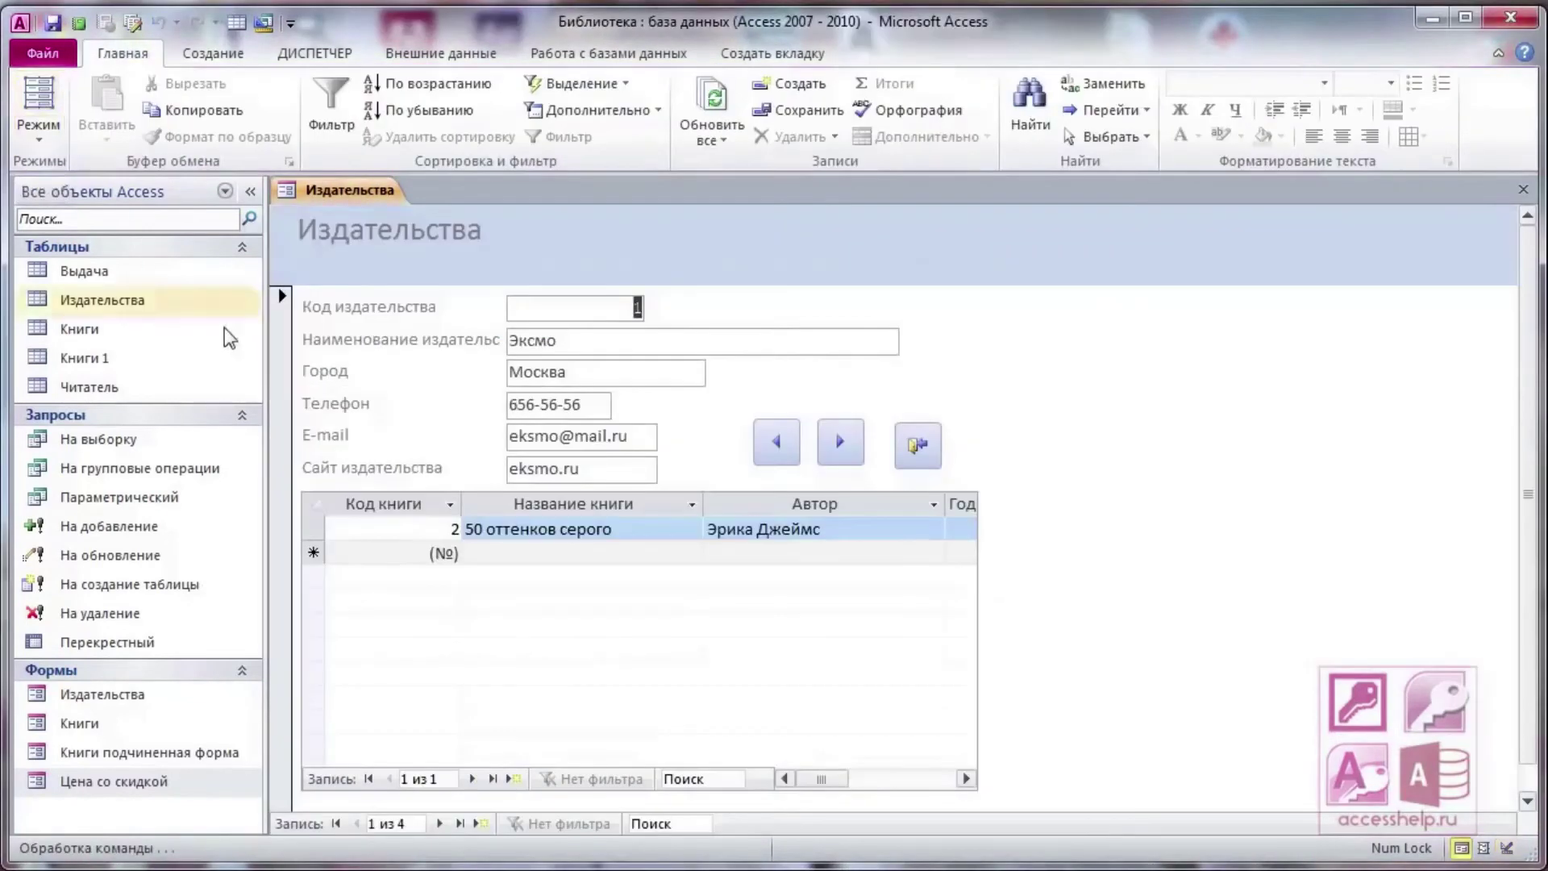
click(838, 442)
click(778, 442)
click(838, 442)
click(776, 441)
click(839, 442)
click(839, 442)
click(777, 441)
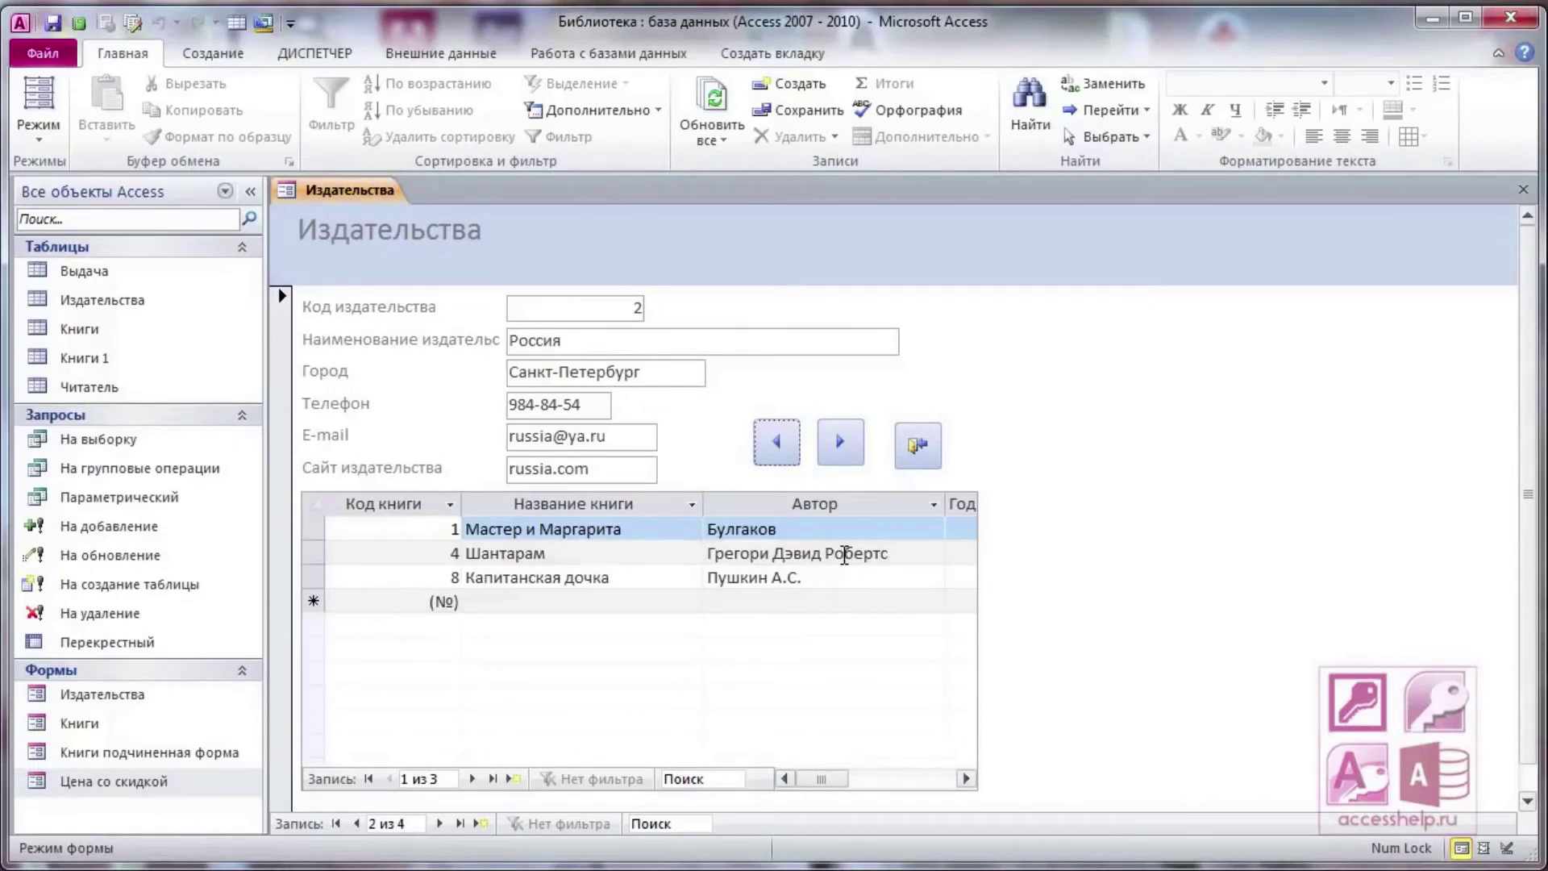
click(918, 444)
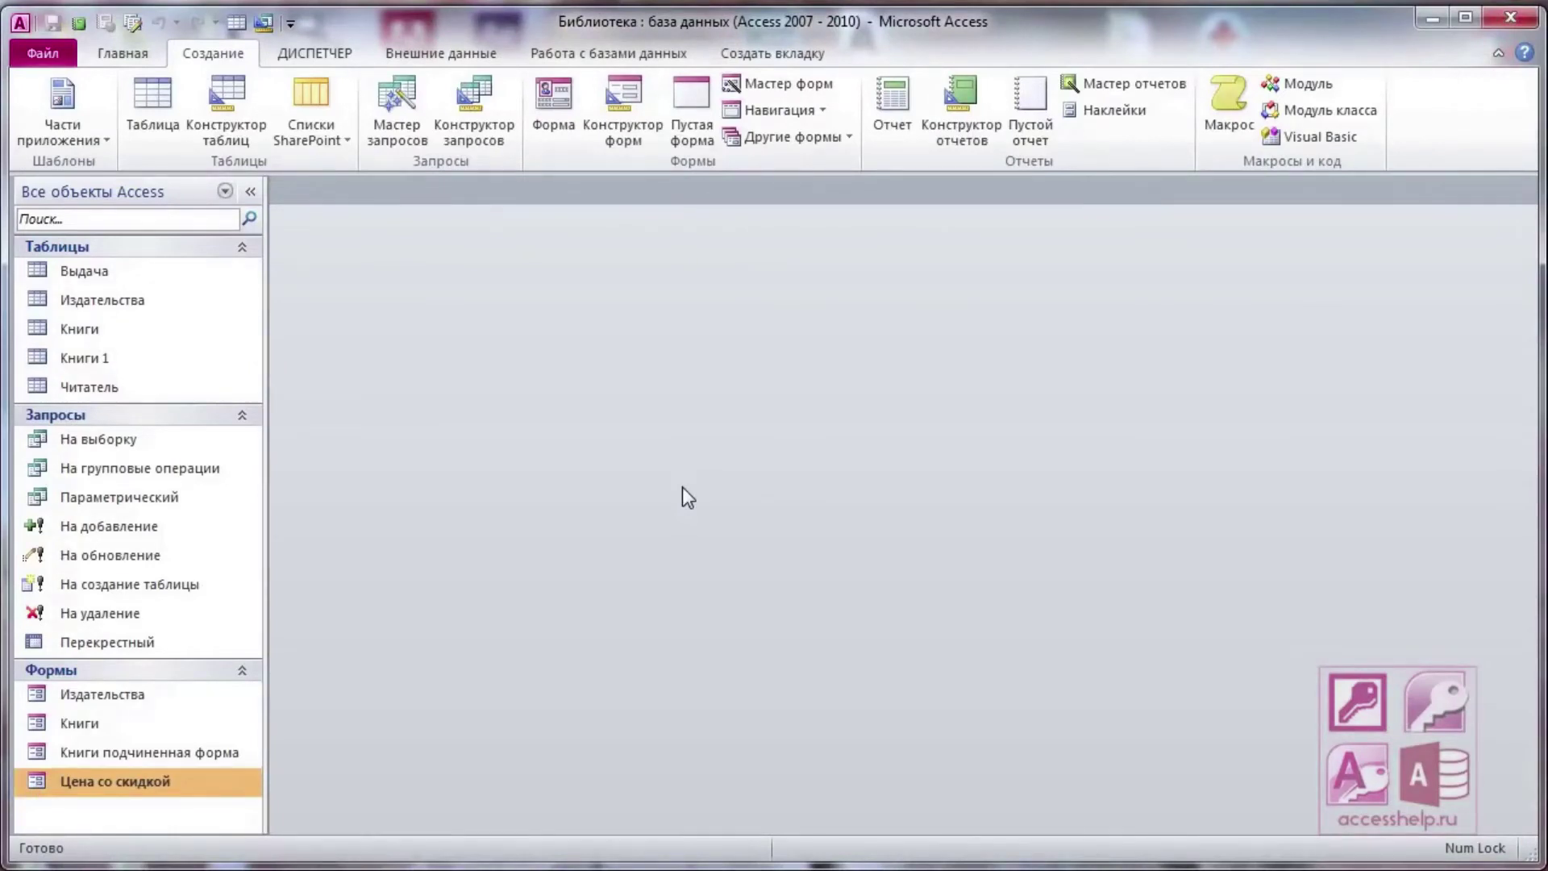
Create a new blank form in Design view and expand the Читатель table in the list of available fields
click(631, 129)
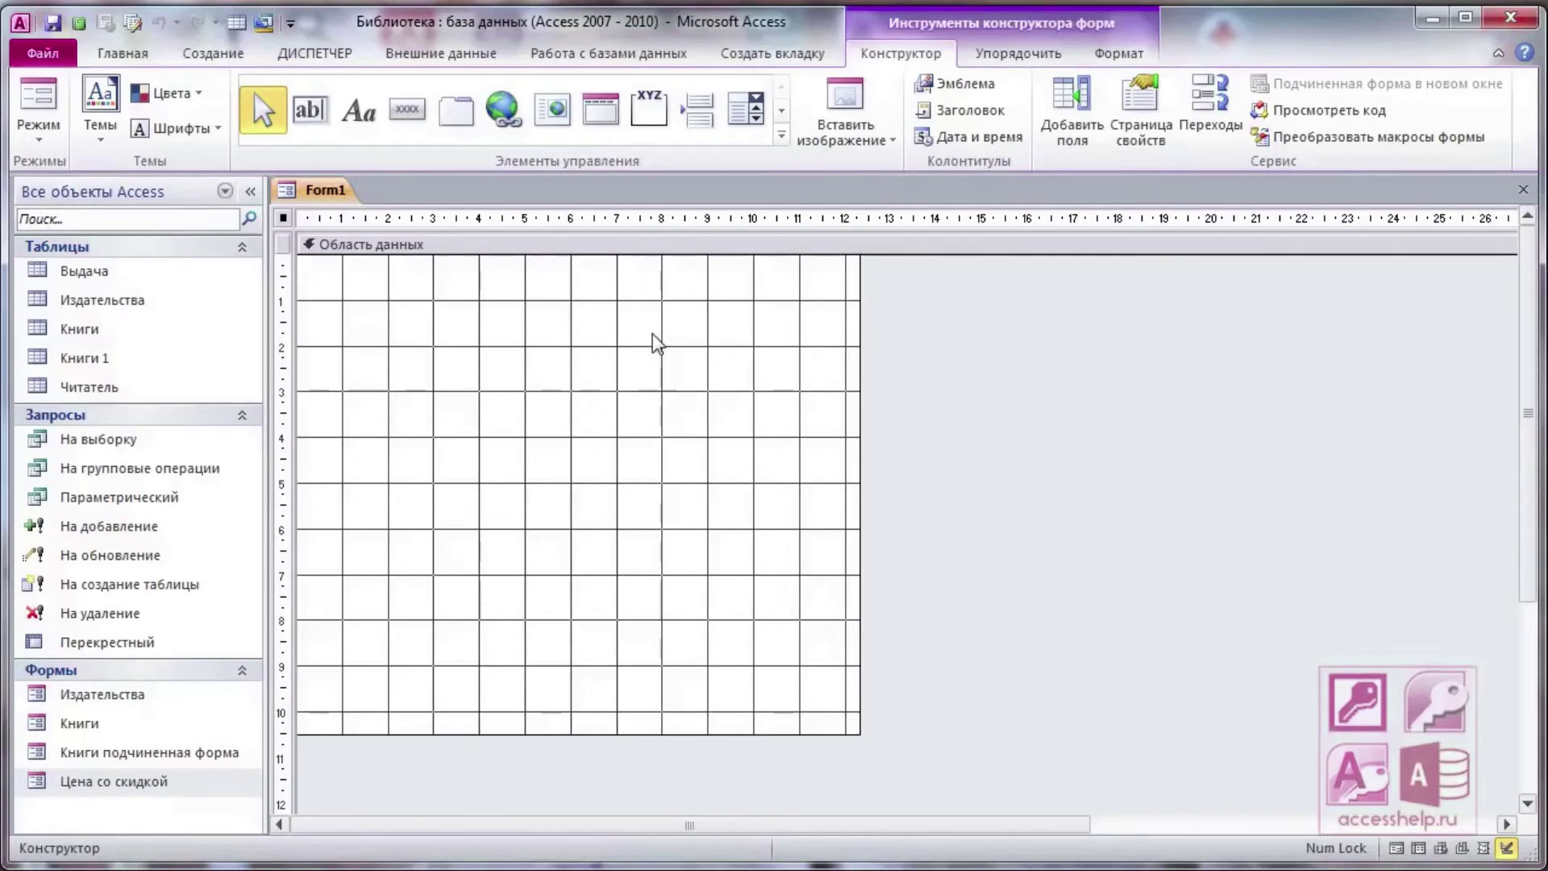
click(1089, 133)
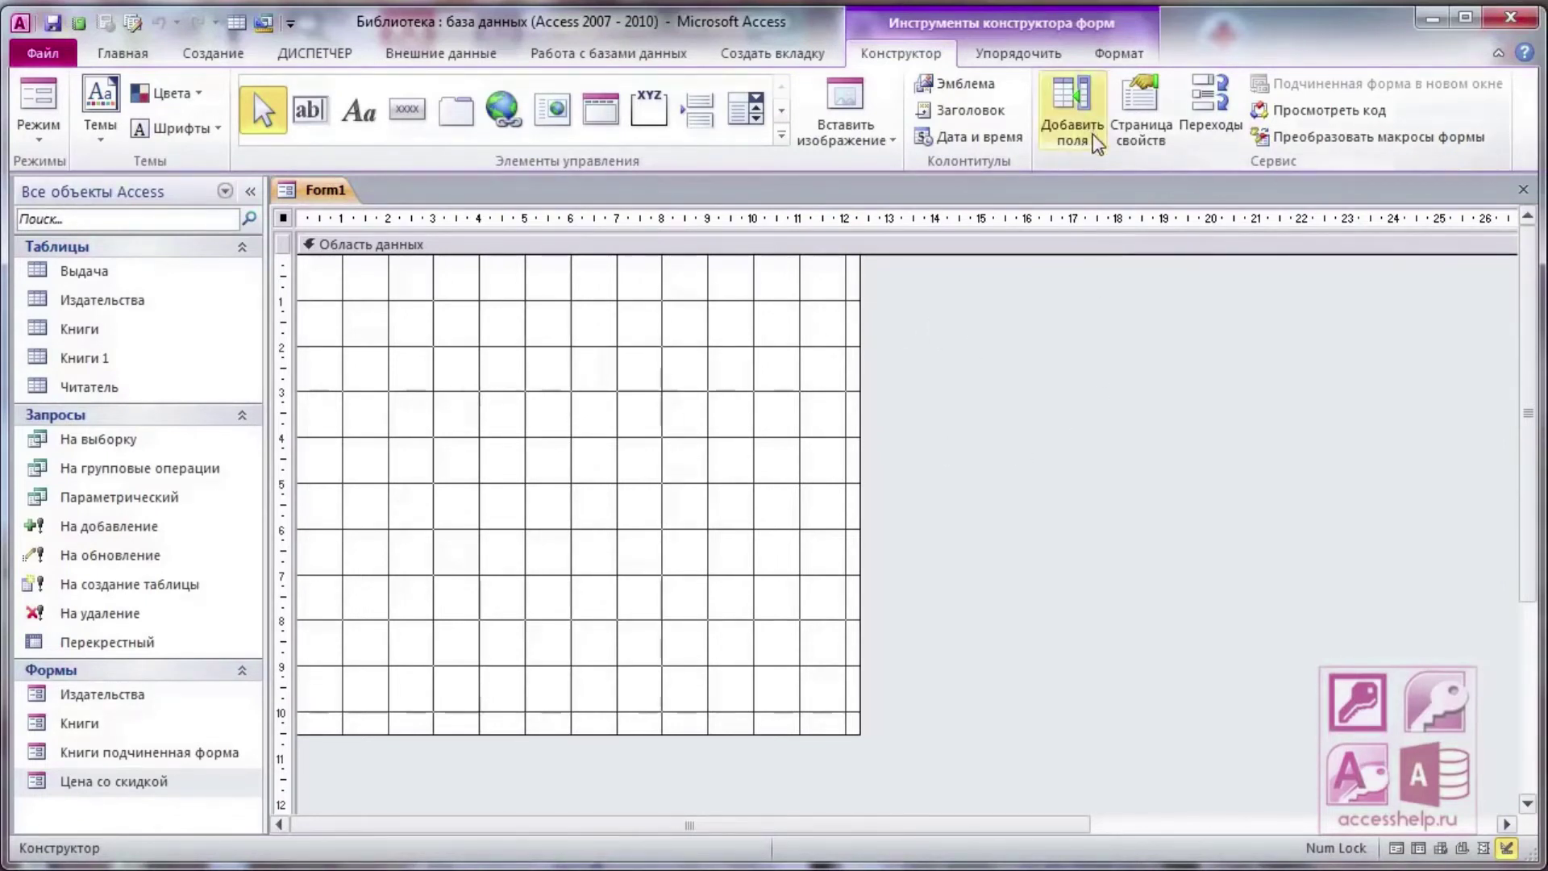
click(1125, 258)
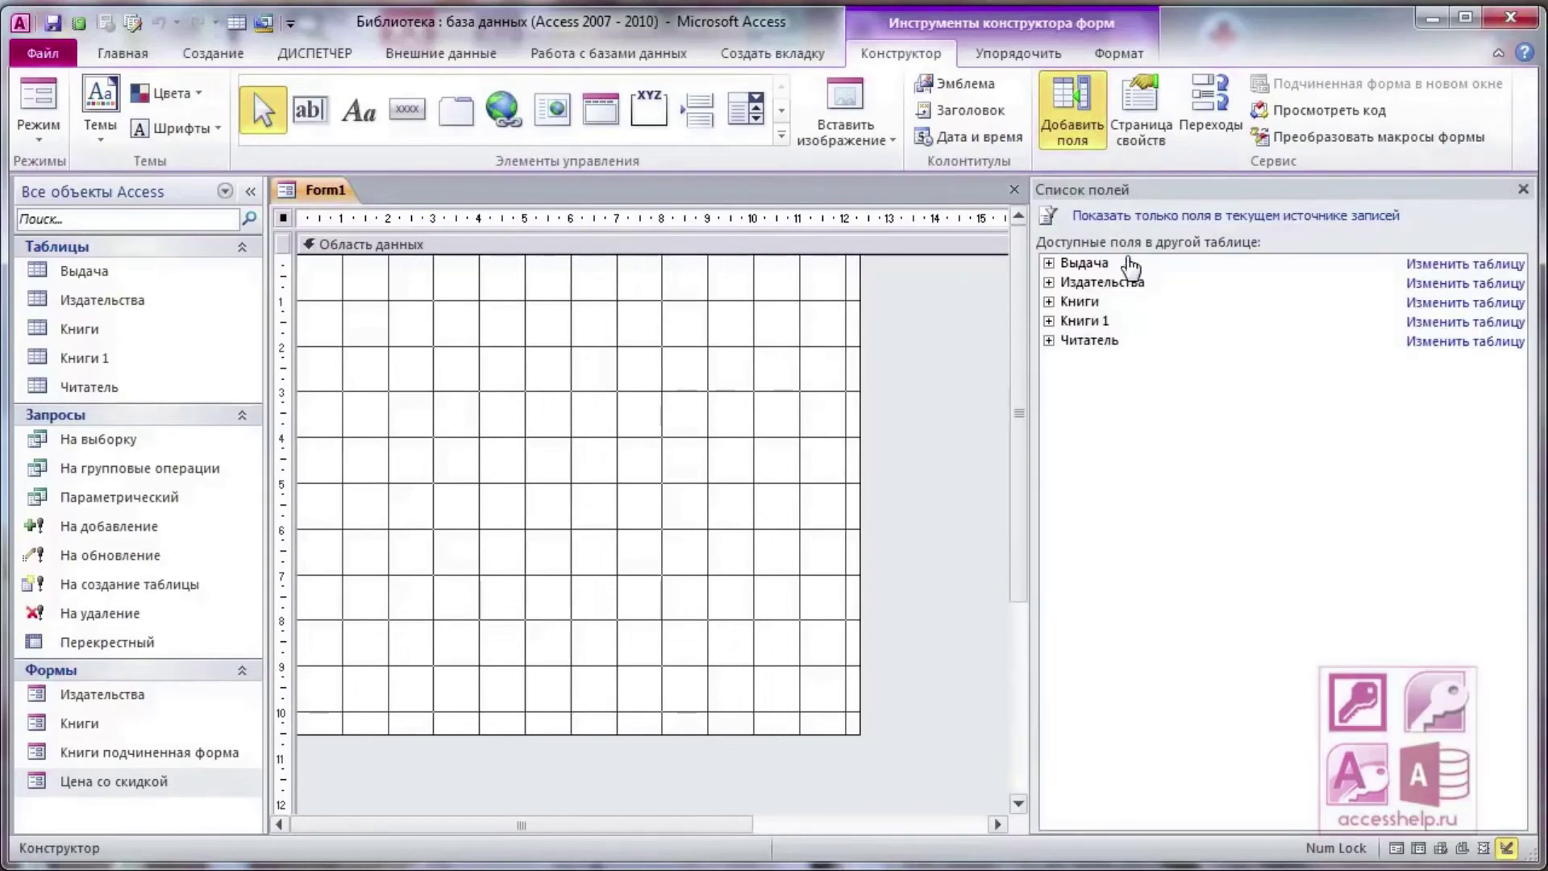
click(1050, 340)
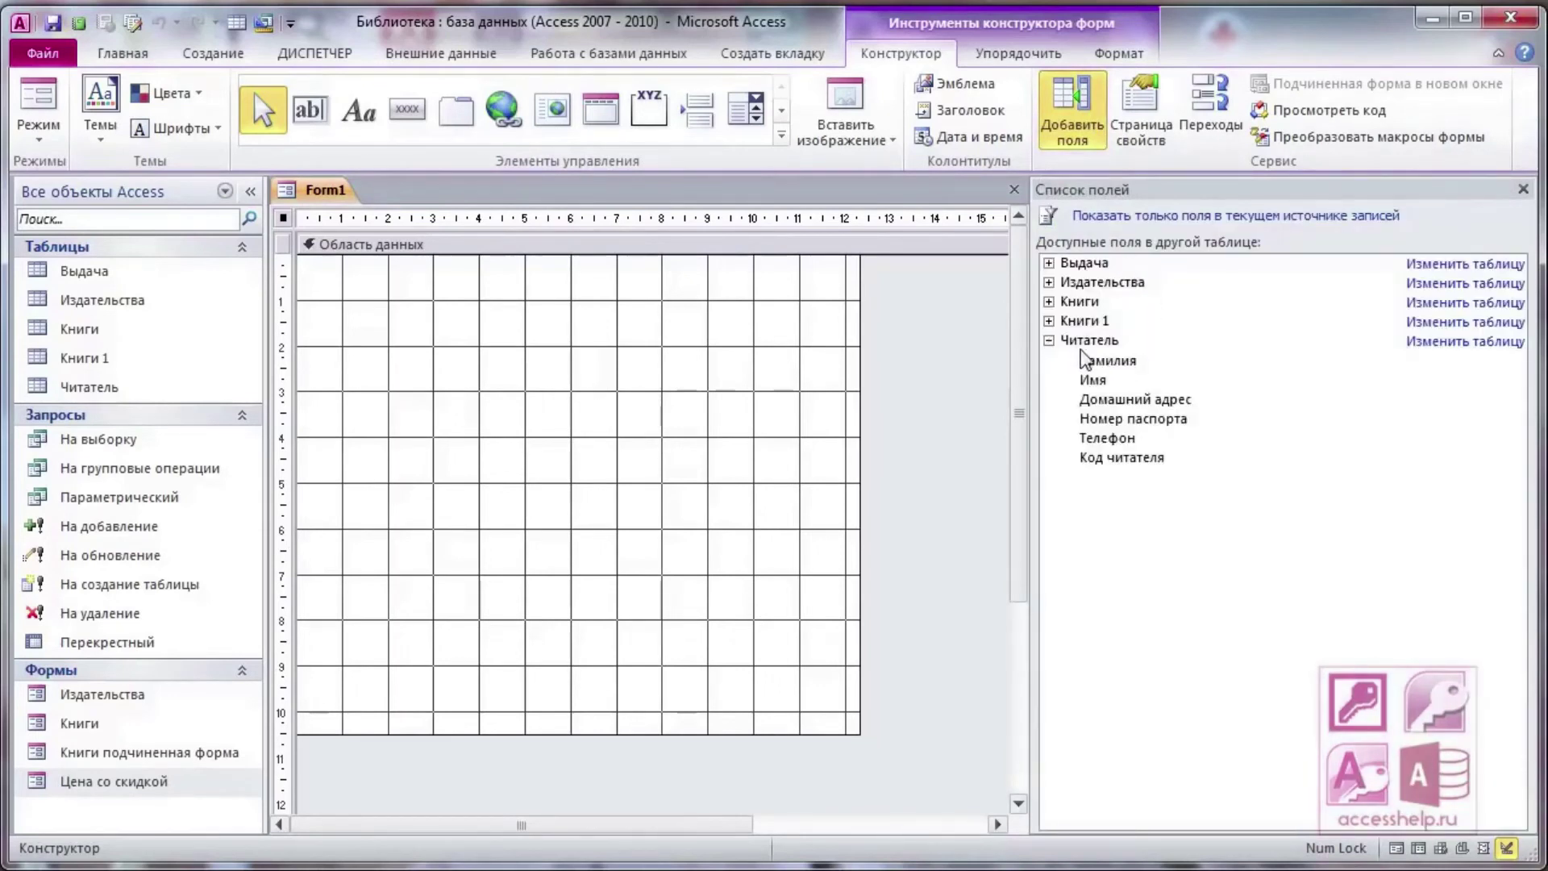
Place the Фамилия, Имя, Домашний адрес and Номер паспорта fields from the Читатель table one below another on the form
drag(1127, 365, 647, 316)
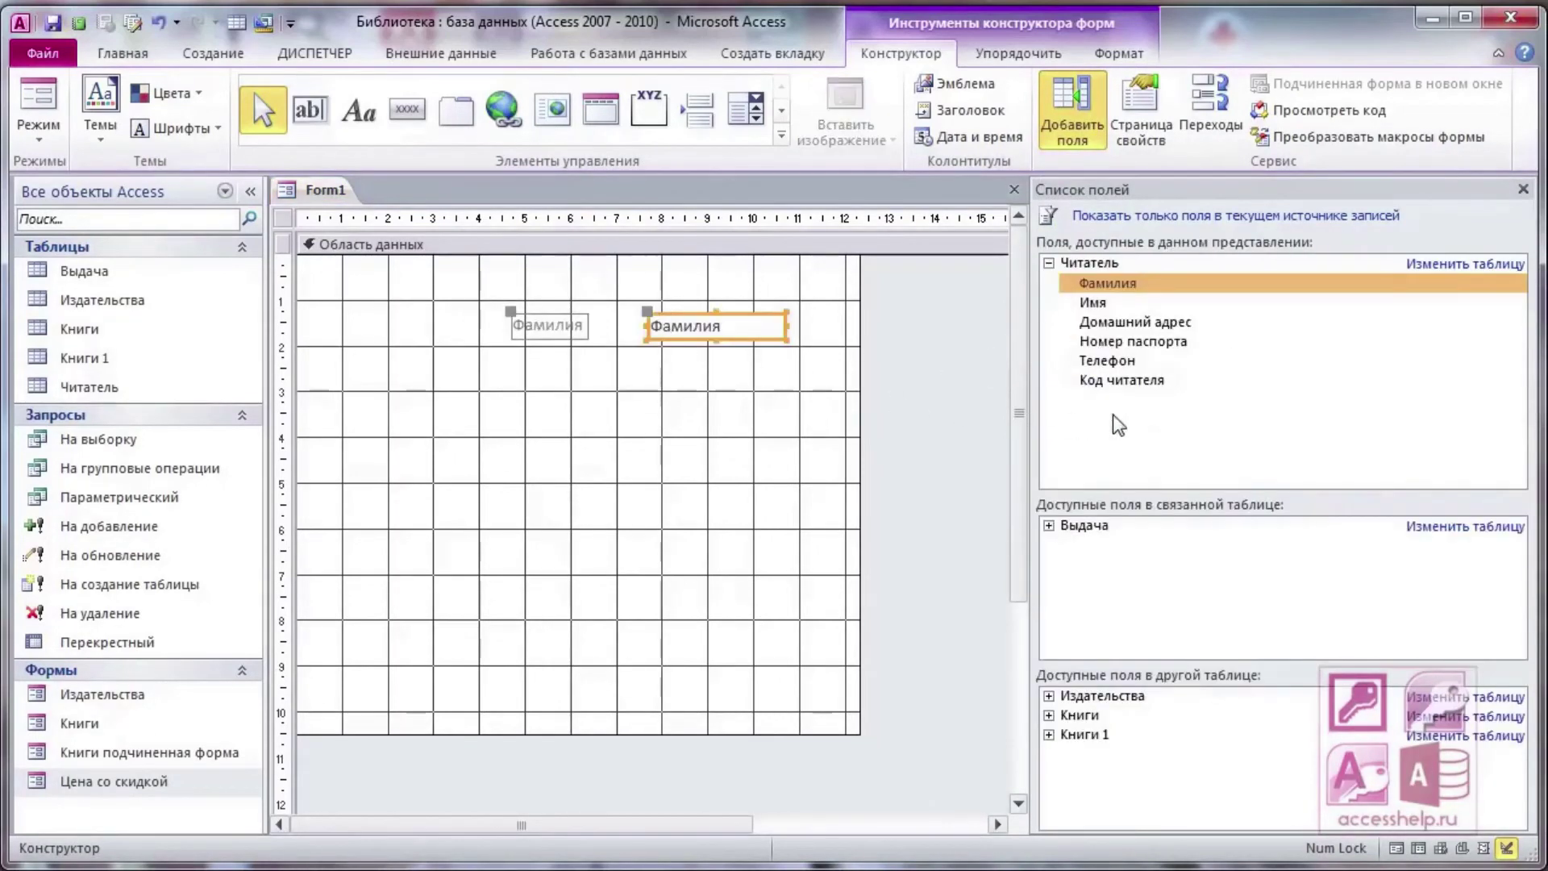
drag(1101, 304, 639, 355)
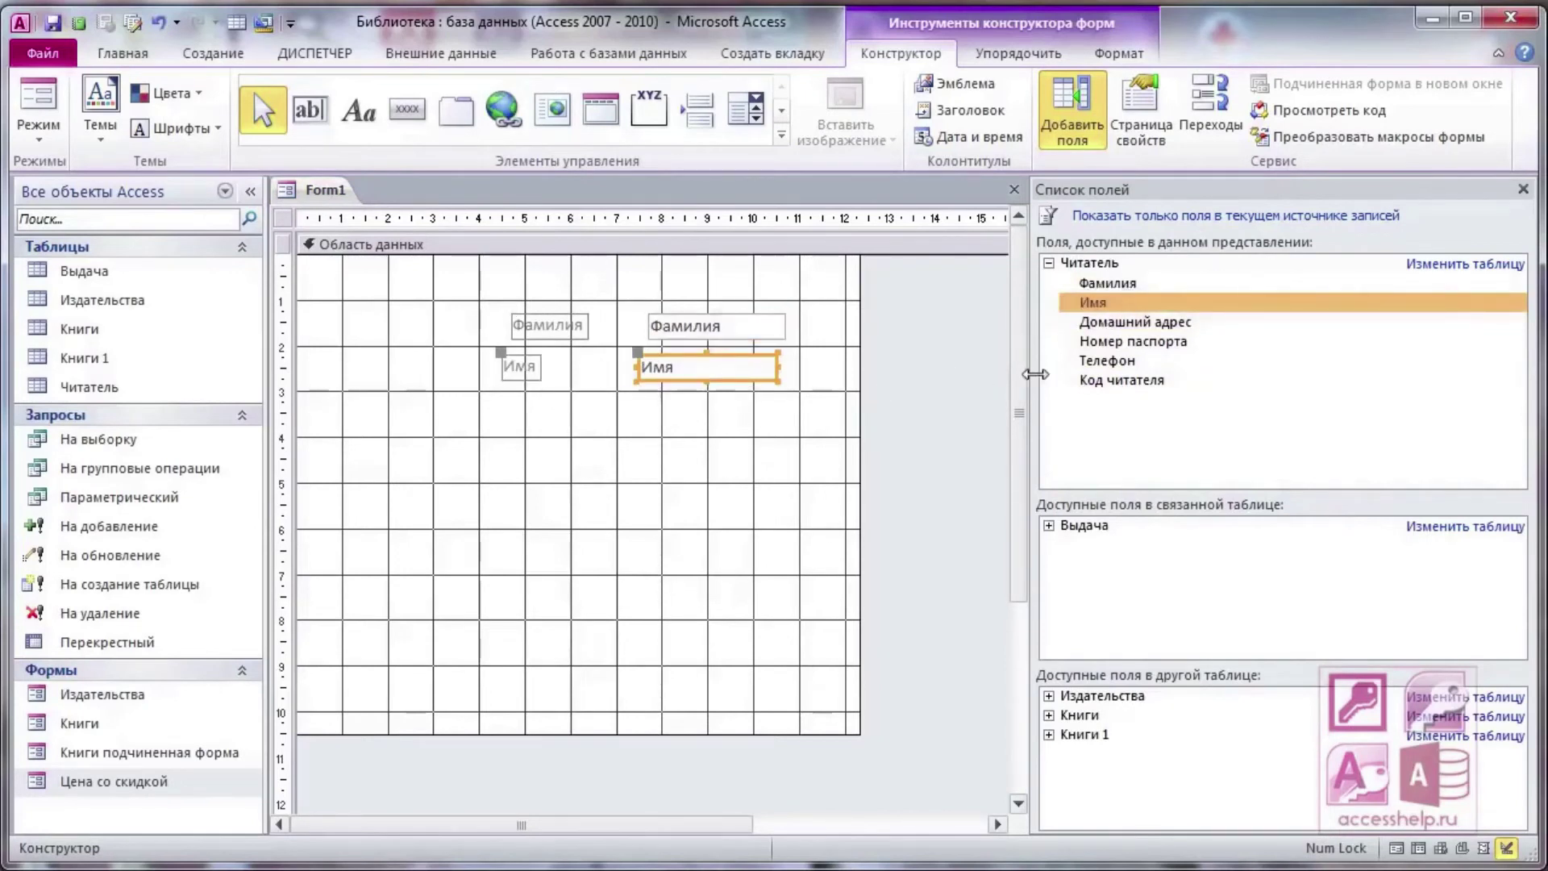
drag(1107, 324, 632, 401)
drag(1133, 341, 649, 452)
Shift the four reader fields and their labels individually toward the left edge of the Область данных
drag(491, 398, 342, 395)
drag(532, 449, 379, 445)
drag(633, 415, 583, 405)
key(ctrl+z)
drag(545, 326, 452, 326)
drag(536, 364, 449, 353)
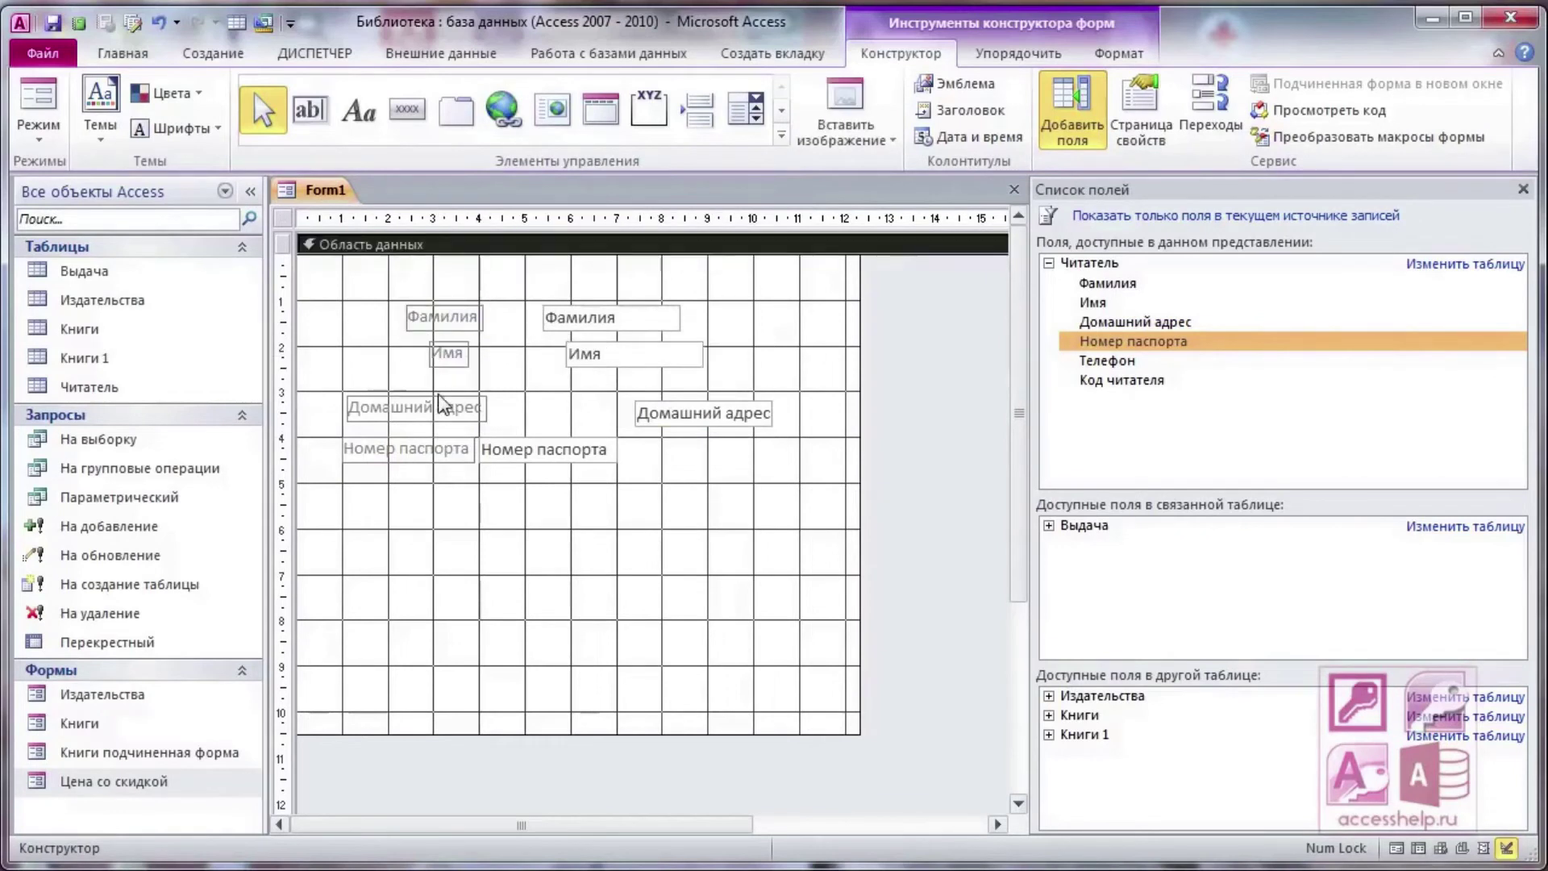
Arrange all the reader fields in one stacked layout and move it toward the upper-left corner of the Область данных
key(ctrl+a)
right_click(457, 326)
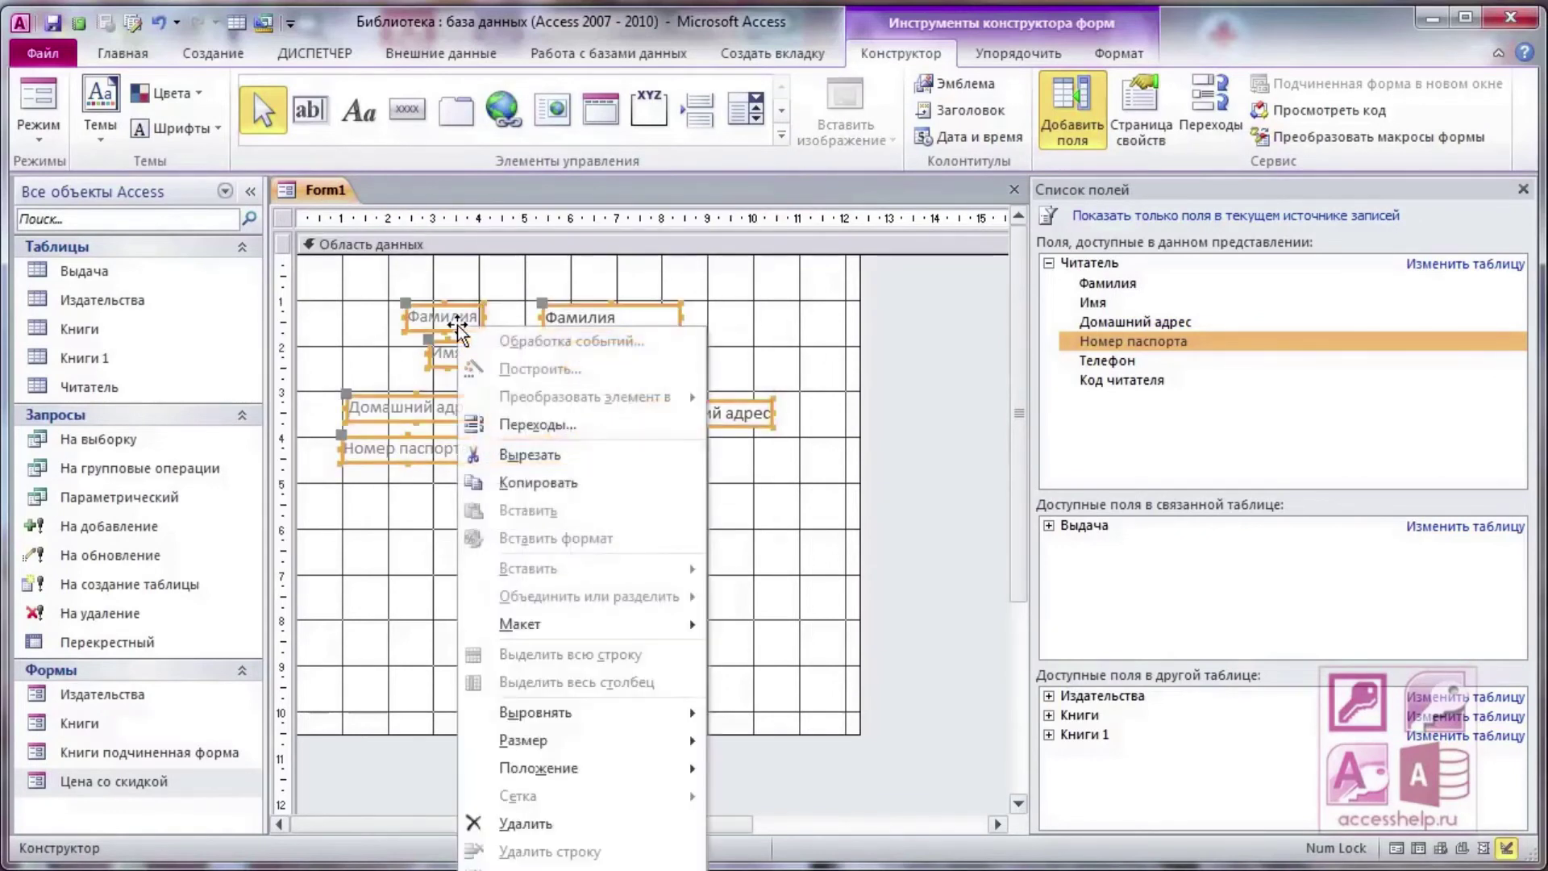
mouse_move(613, 624)
click(766, 650)
click(467, 318)
click(387, 346)
click(379, 321)
drag(401, 304, 322, 291)
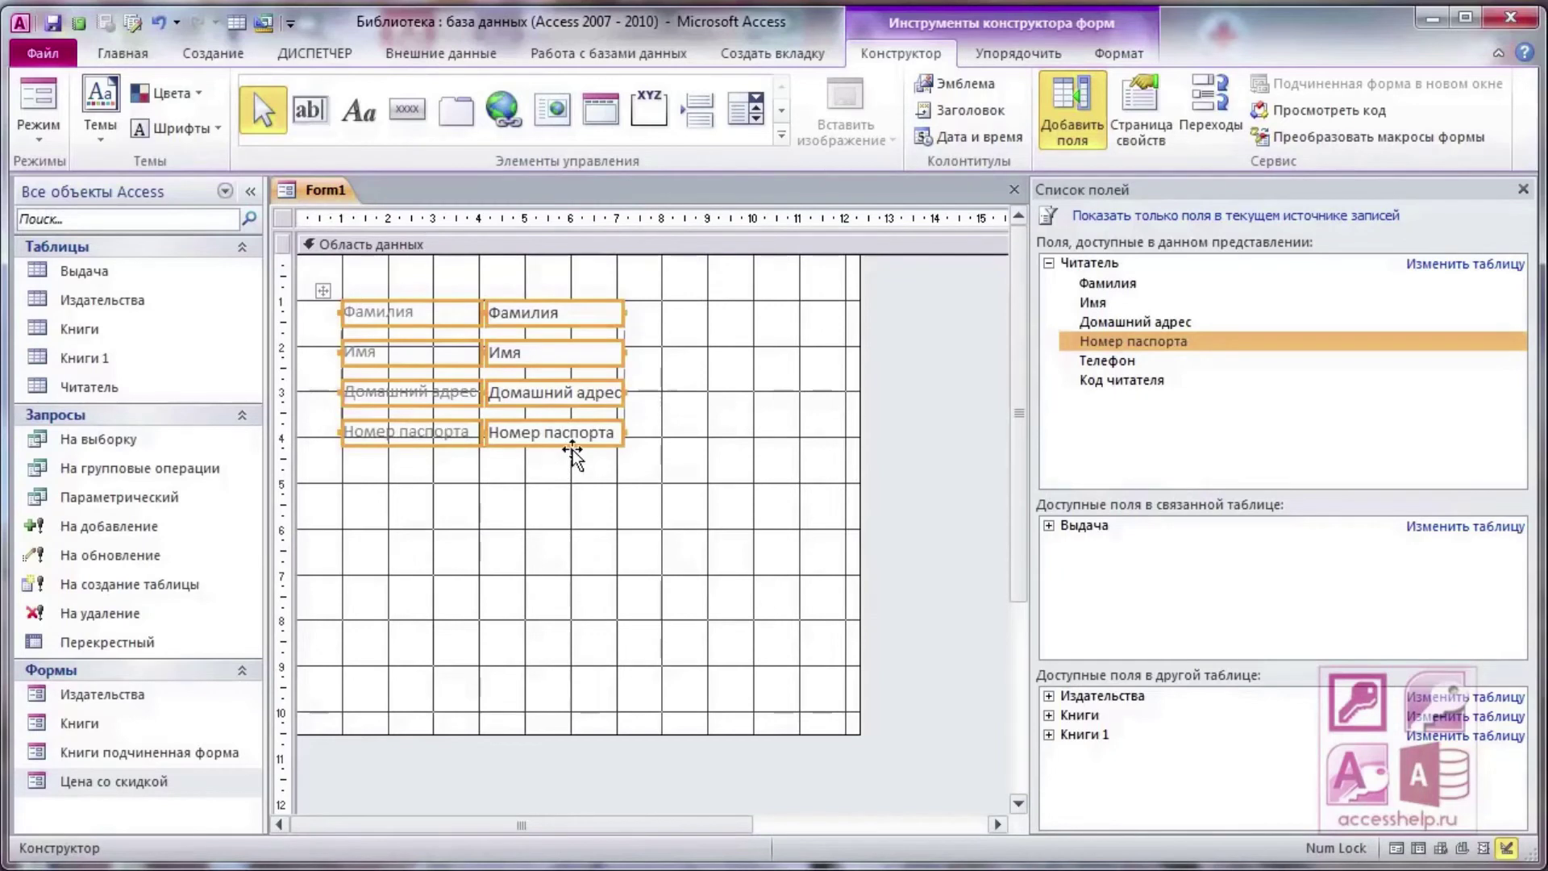
Move the stacked fields slightly down to leave room for a heading and widen the text boxes to about the 11 cm mark
click(524, 484)
click(447, 312)
click(323, 291)
mouse_move(323, 292)
mouse_down()
mouse_move(453, 442)
mouse_move(325, 318)
mouse_up()
click(645, 516)
click(706, 459)
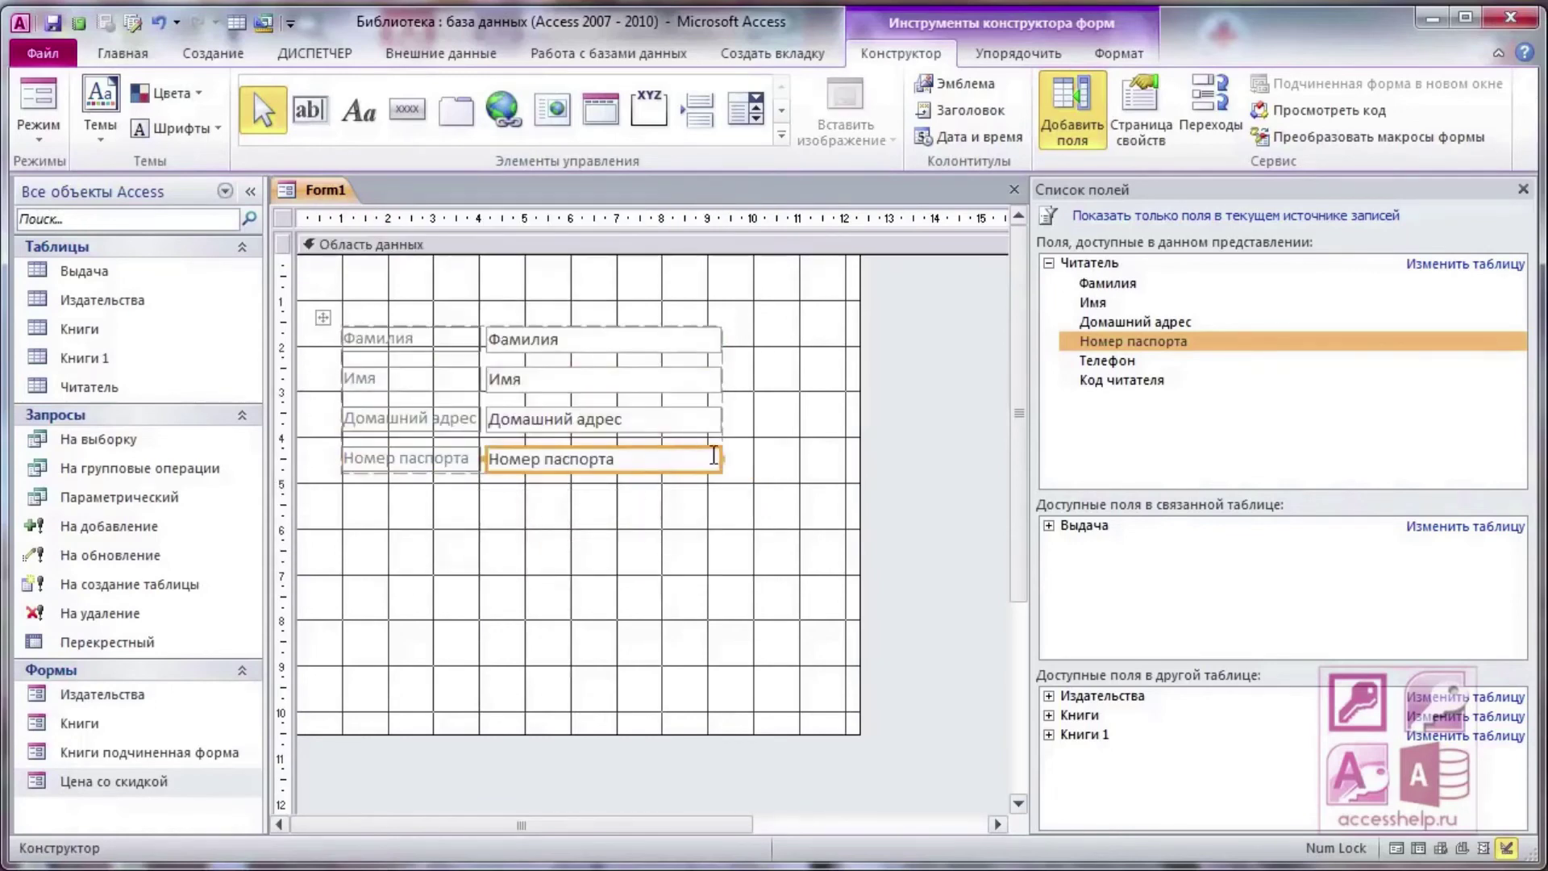
Preview the reader form in Form view and return it to Design view
right_click(326, 190)
click(423, 308)
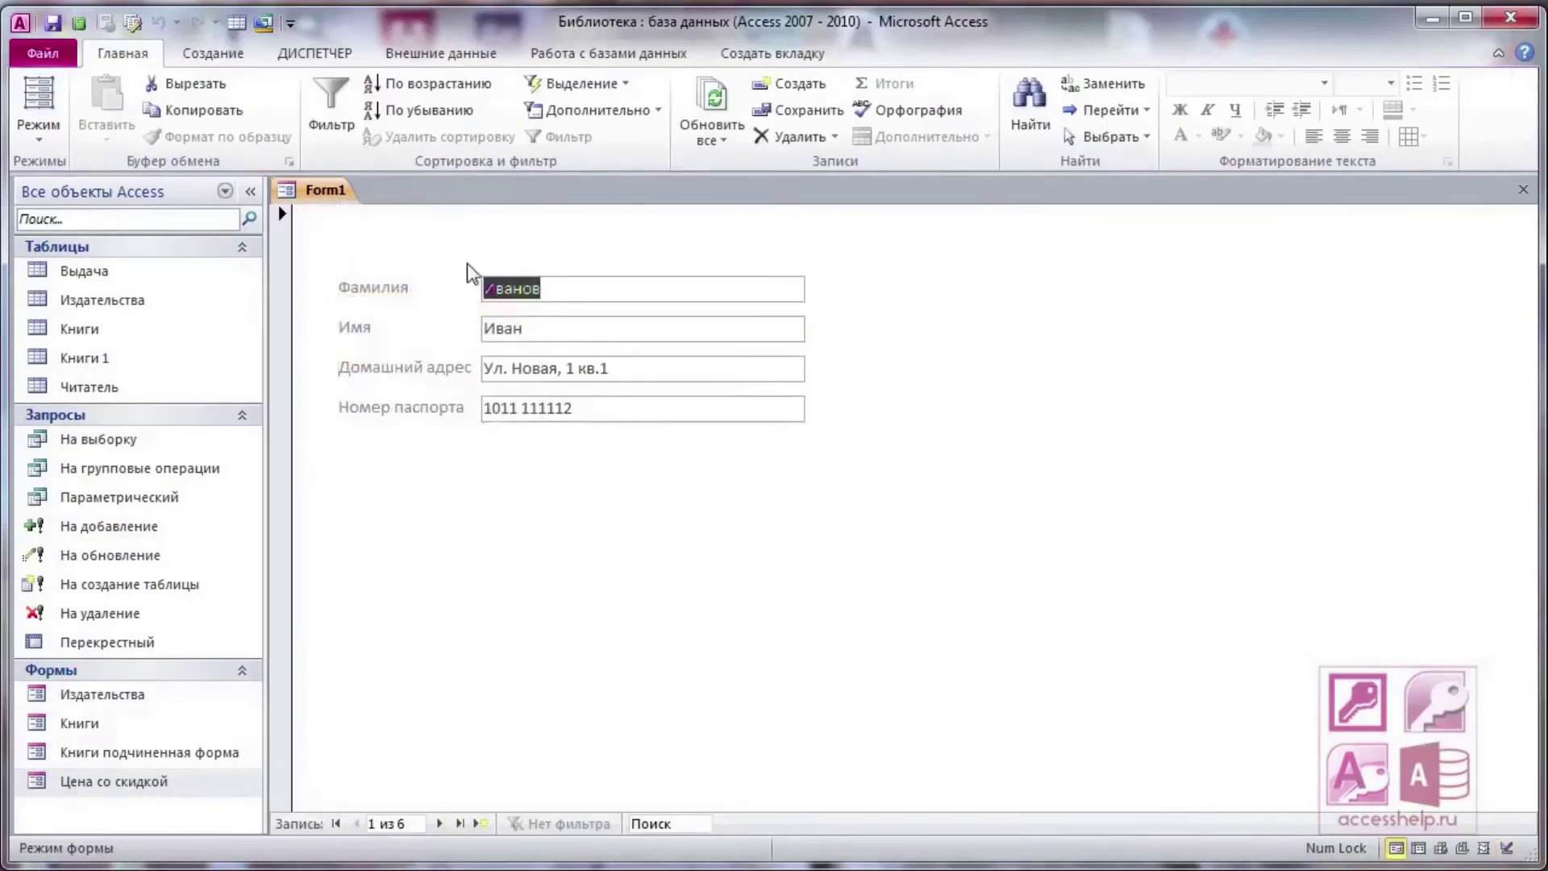
right_click(338, 198)
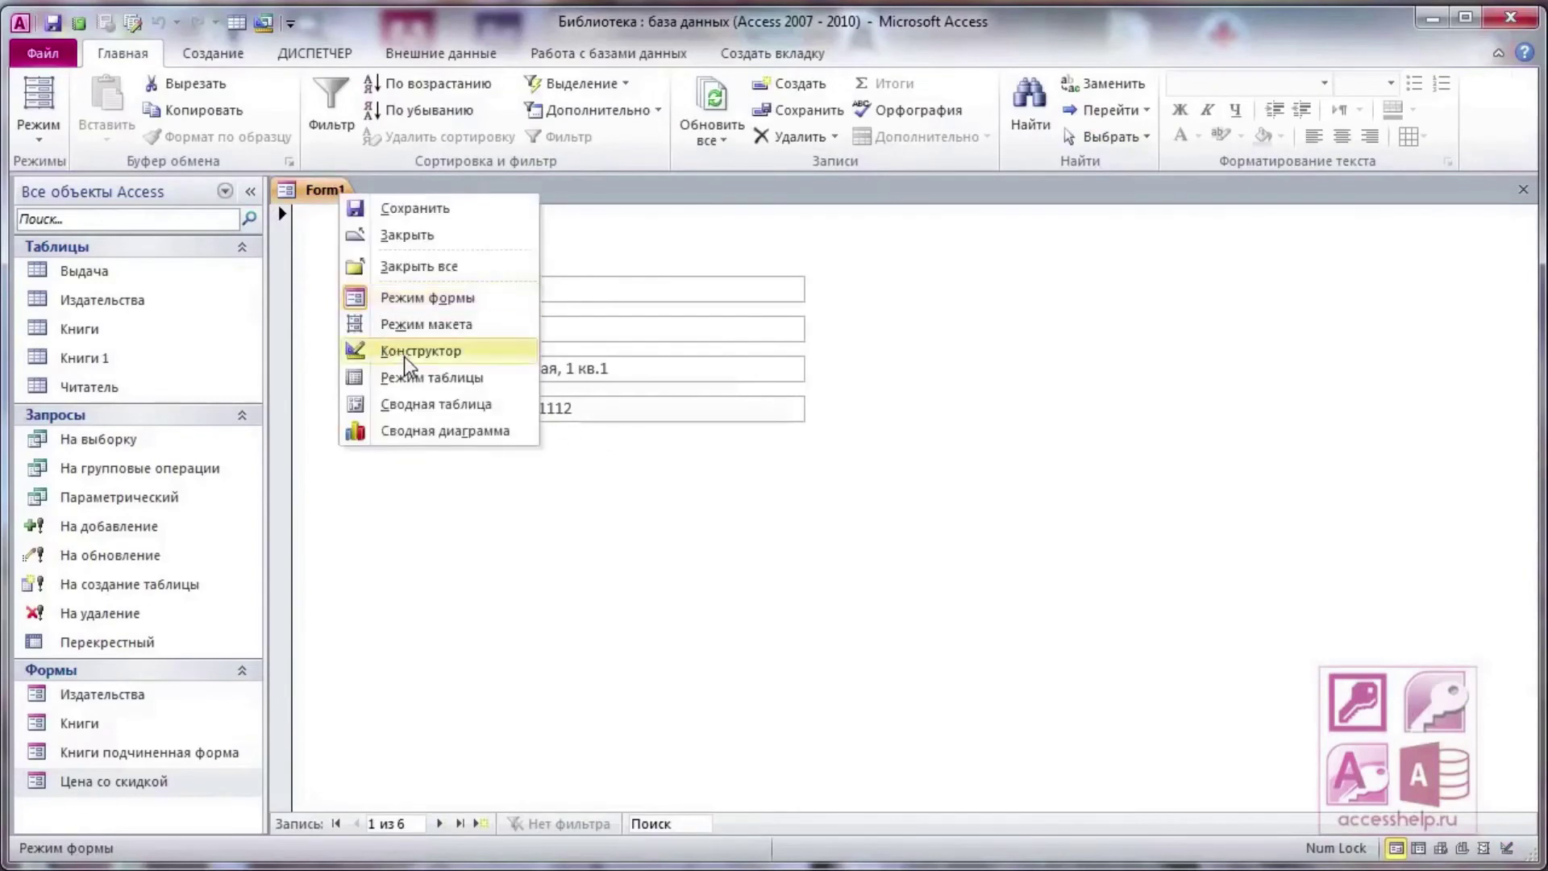
click(418, 350)
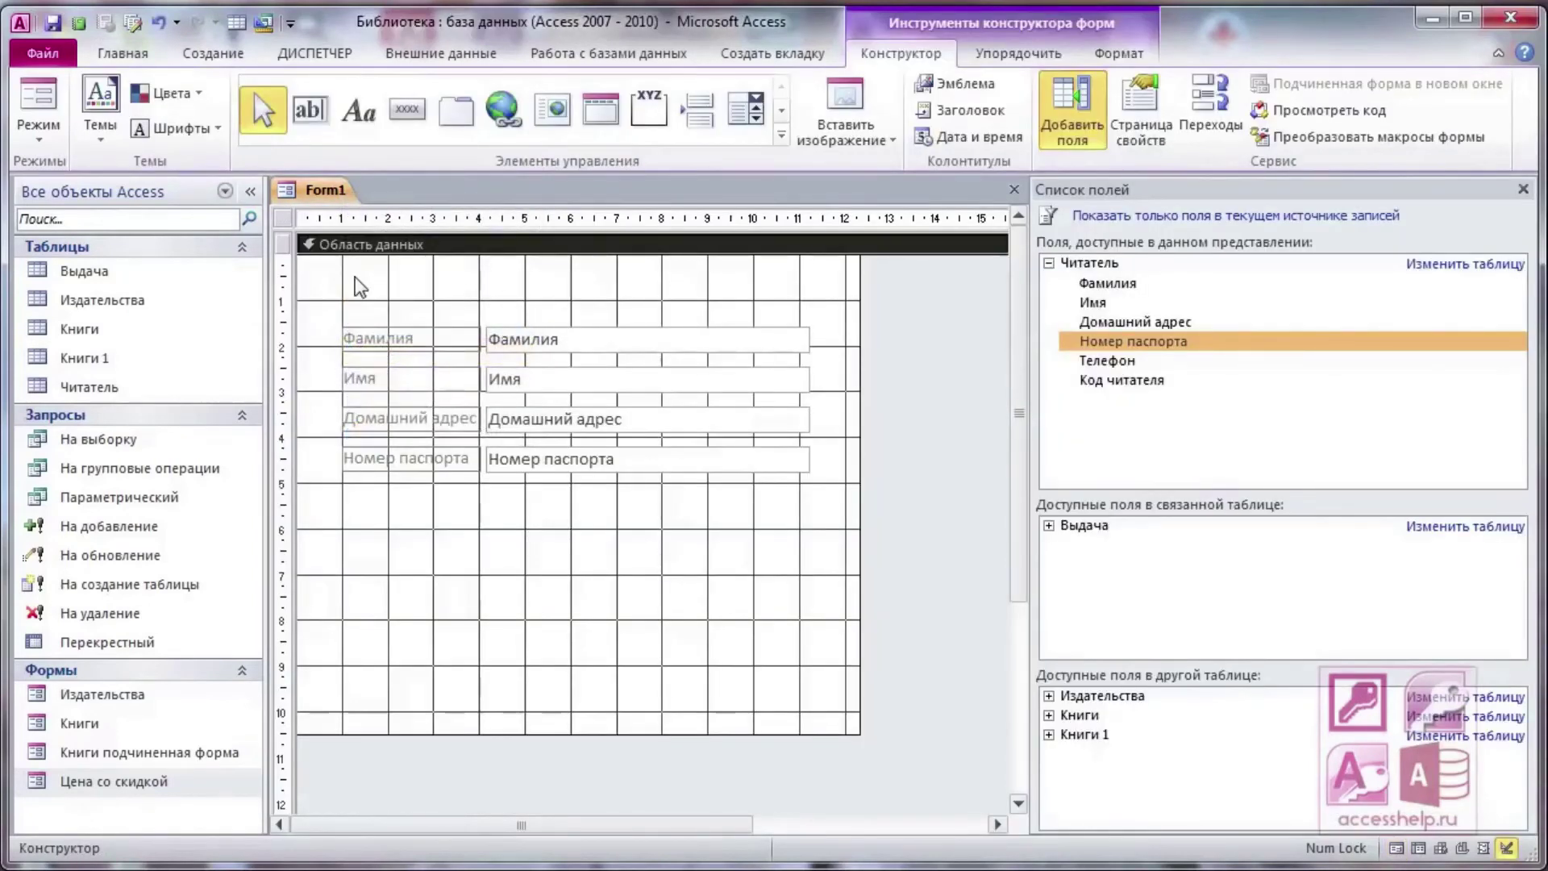
Add a label reading Читатели above the Фамилия field and close the field list
click(359, 113)
click(420, 278)
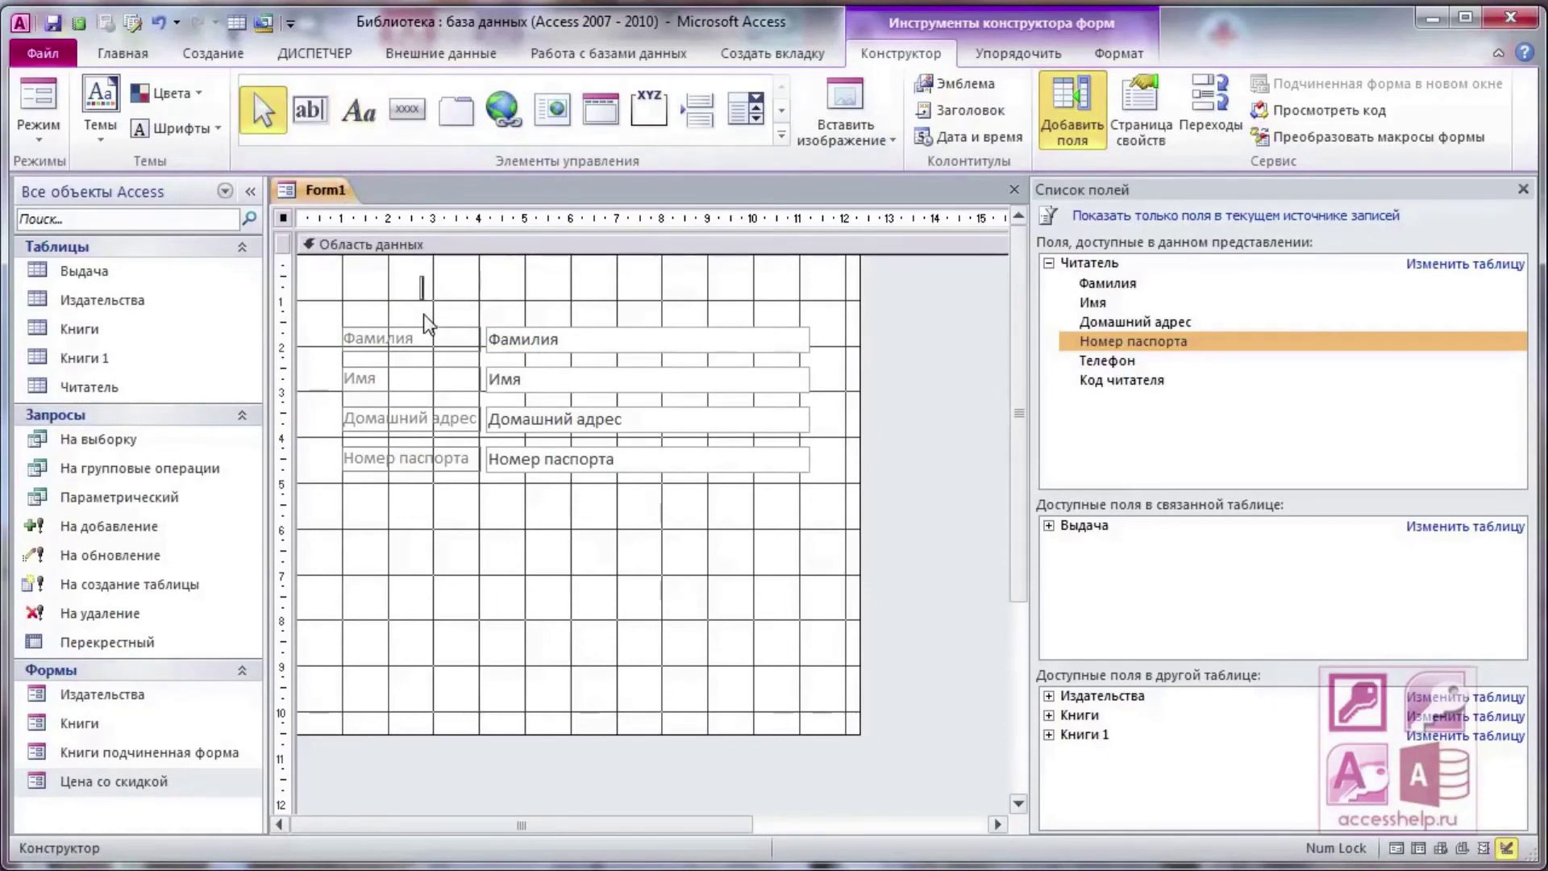
text(Читат)
text(ель)
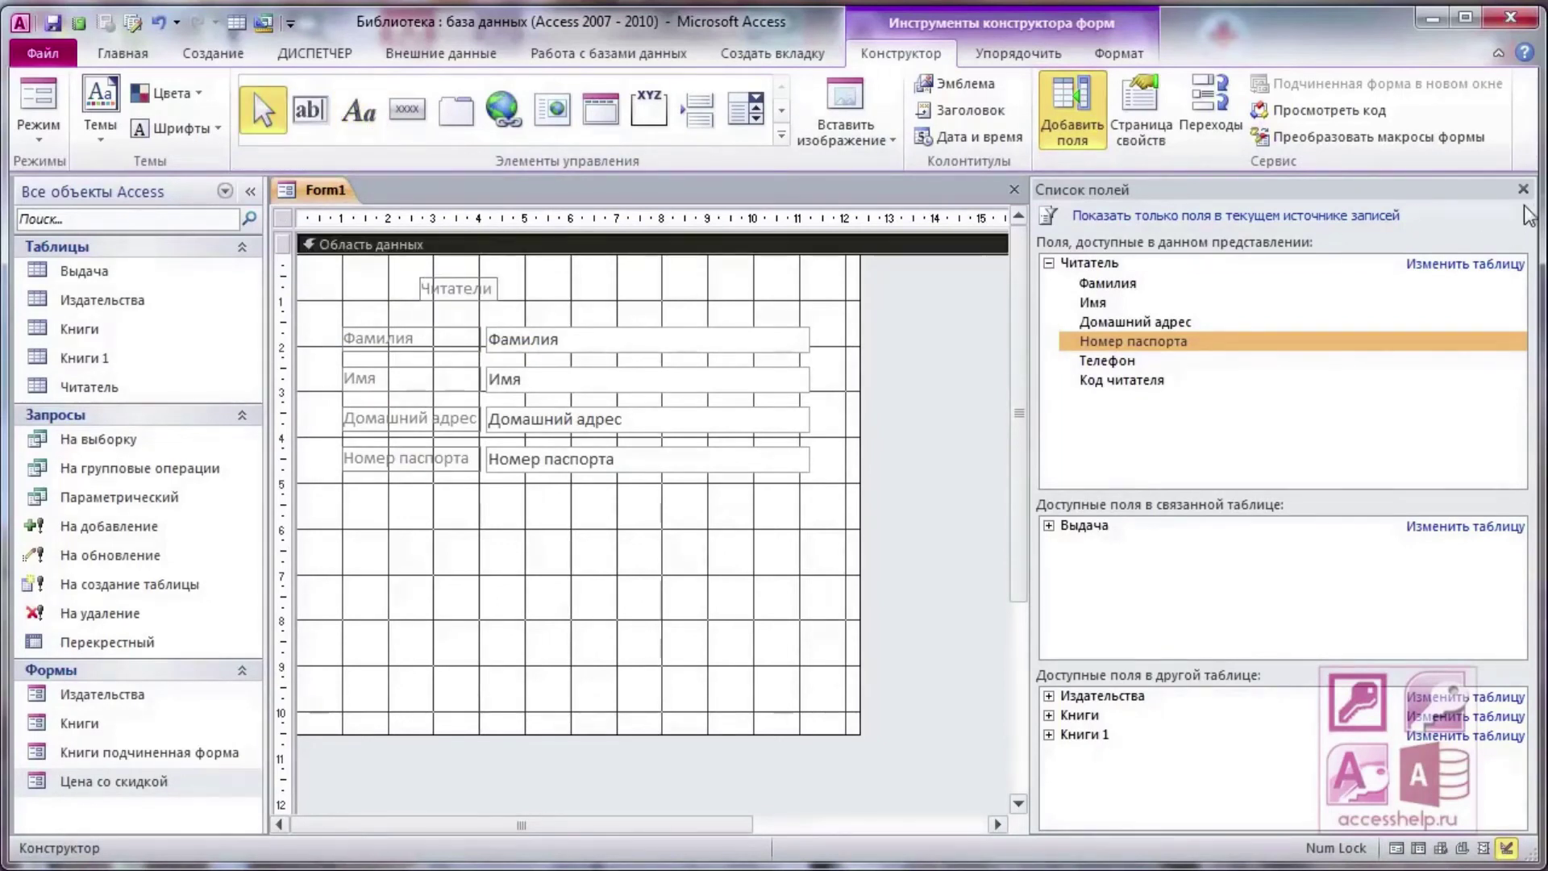
click(1524, 189)
Set the Читатели label's font size to 18 in its properties and fit the label to its text
right_click(464, 282)
click(549, 870)
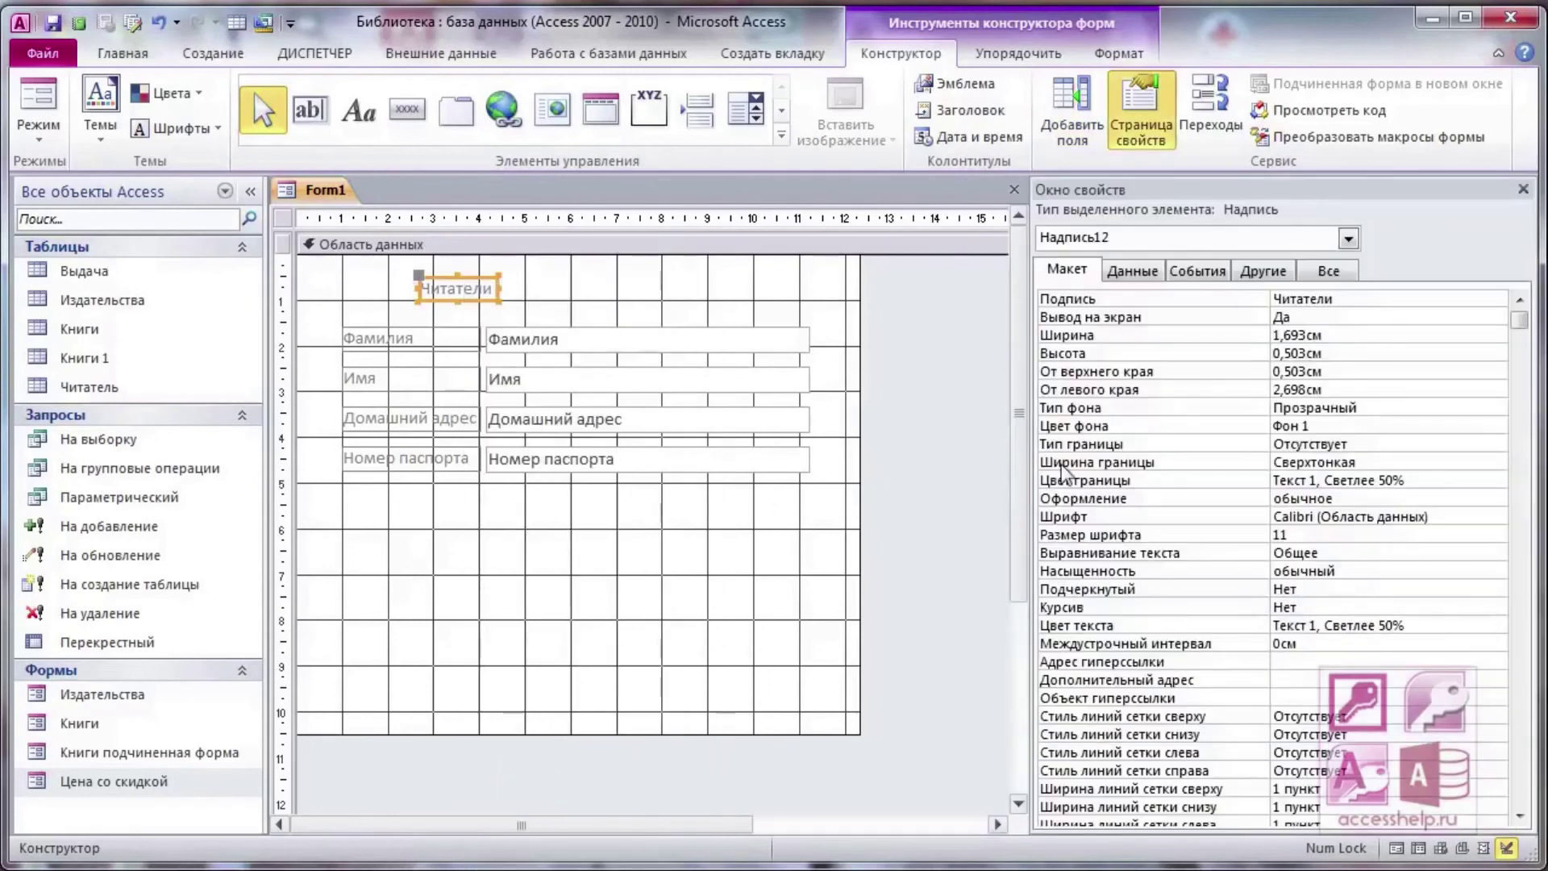
click(1226, 534)
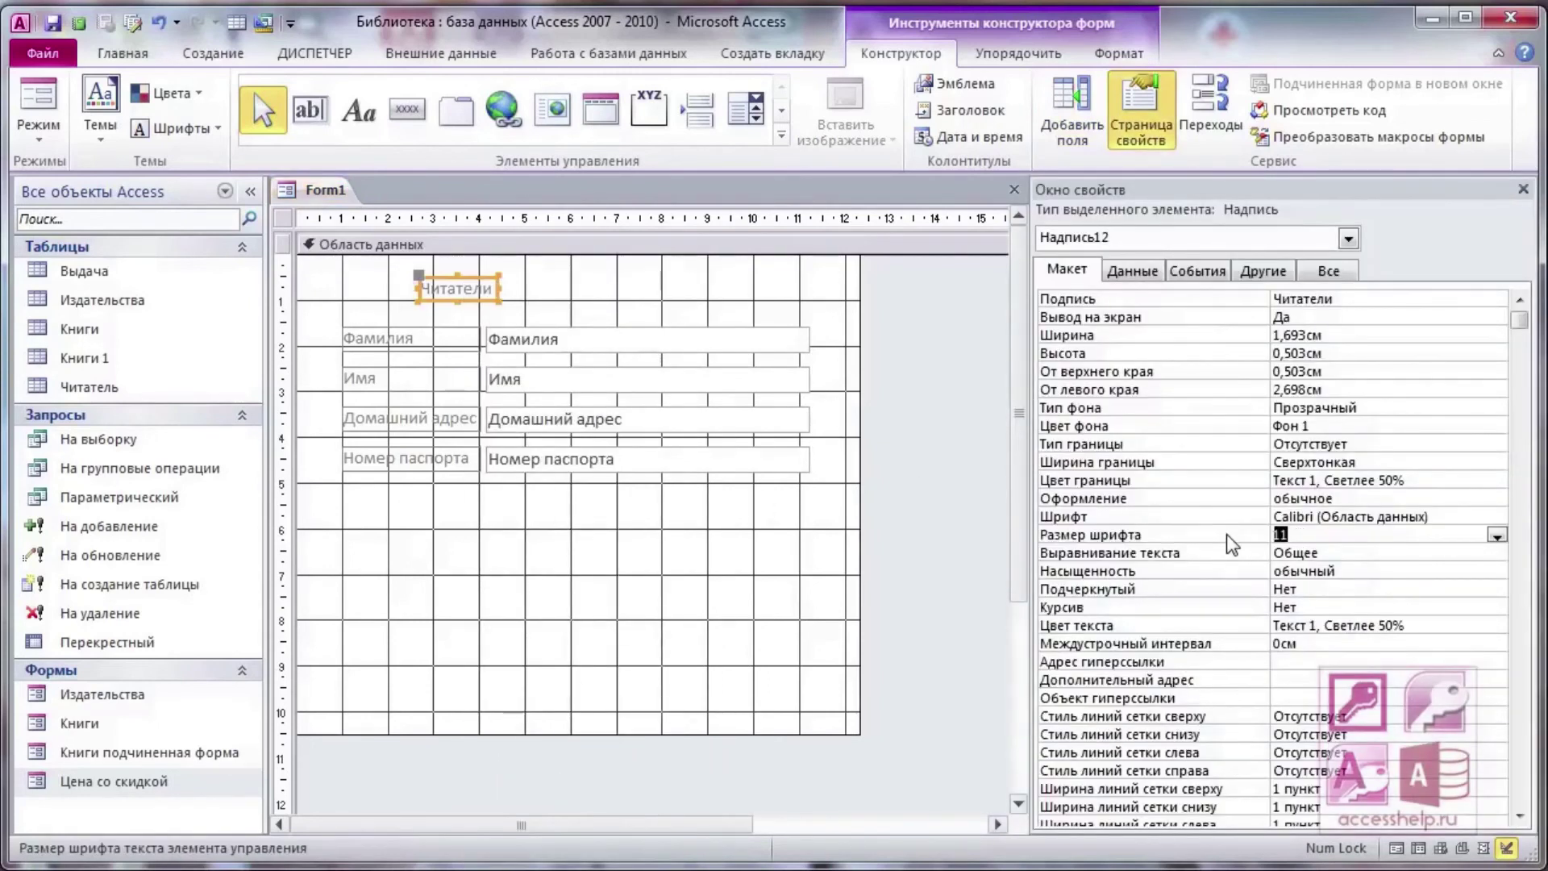
text(18)
key(Return)
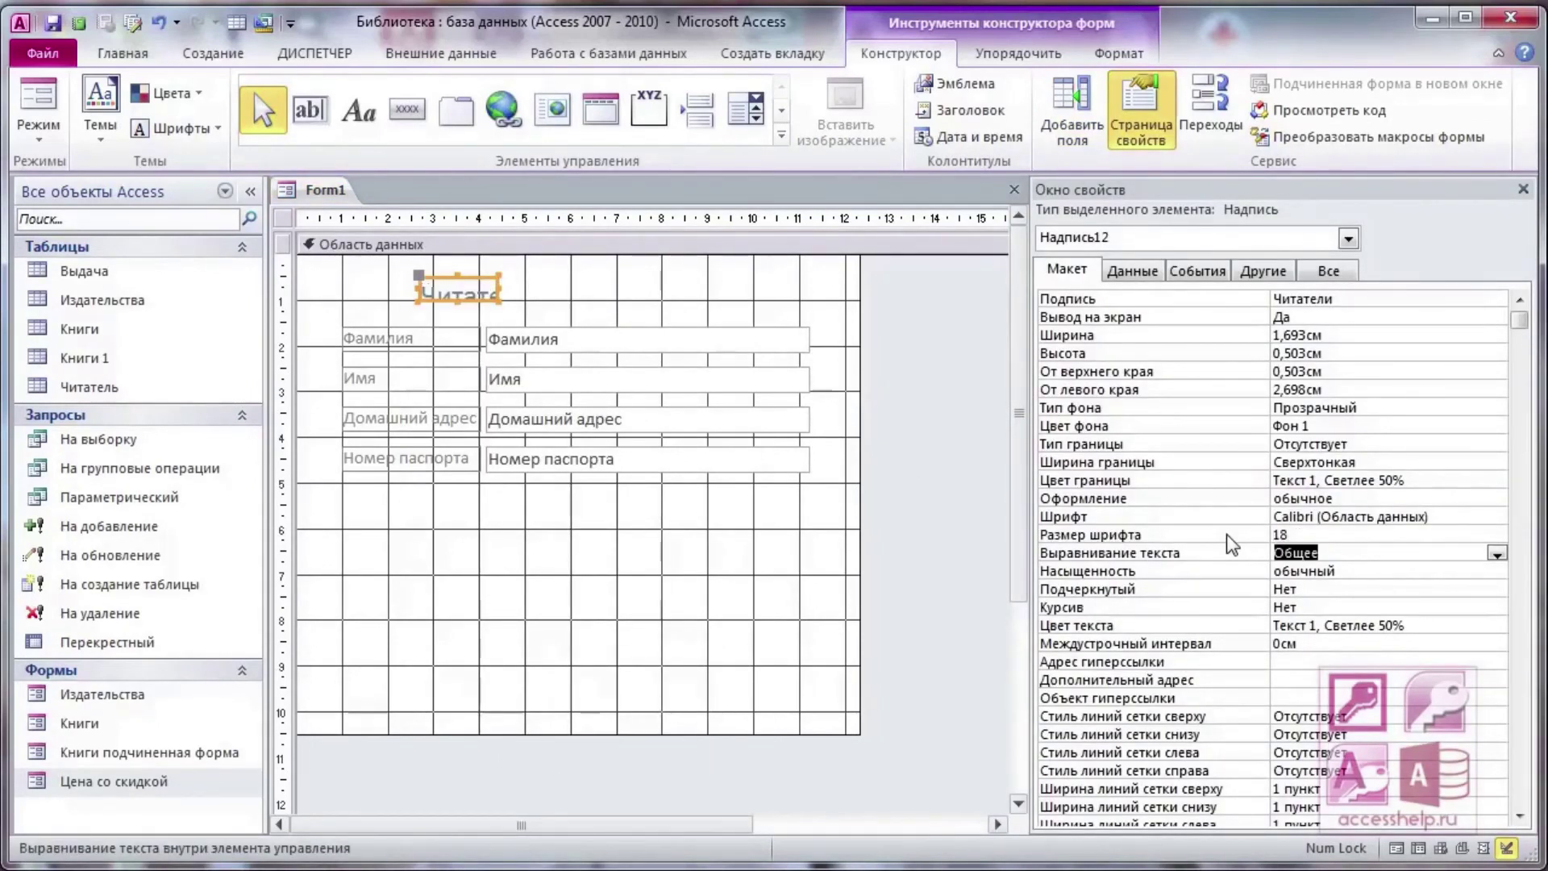
double_click(499, 300)
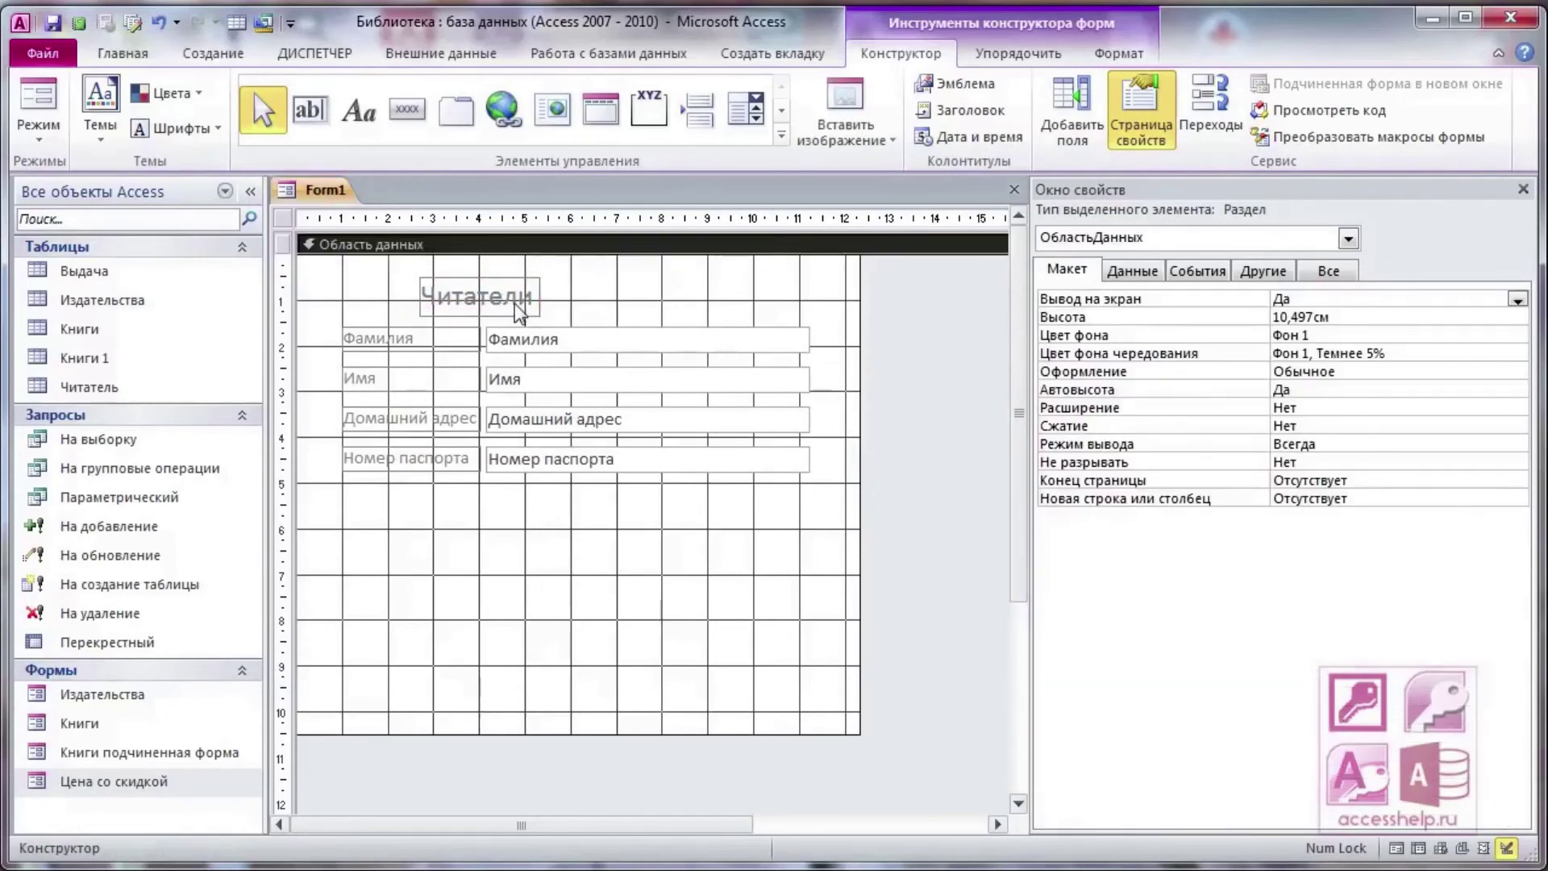
Change the Читатели label's font to Arial and widen the label to show the whole word
click(1448, 520)
drag(1448, 520, 1199, 513)
text(Arial)
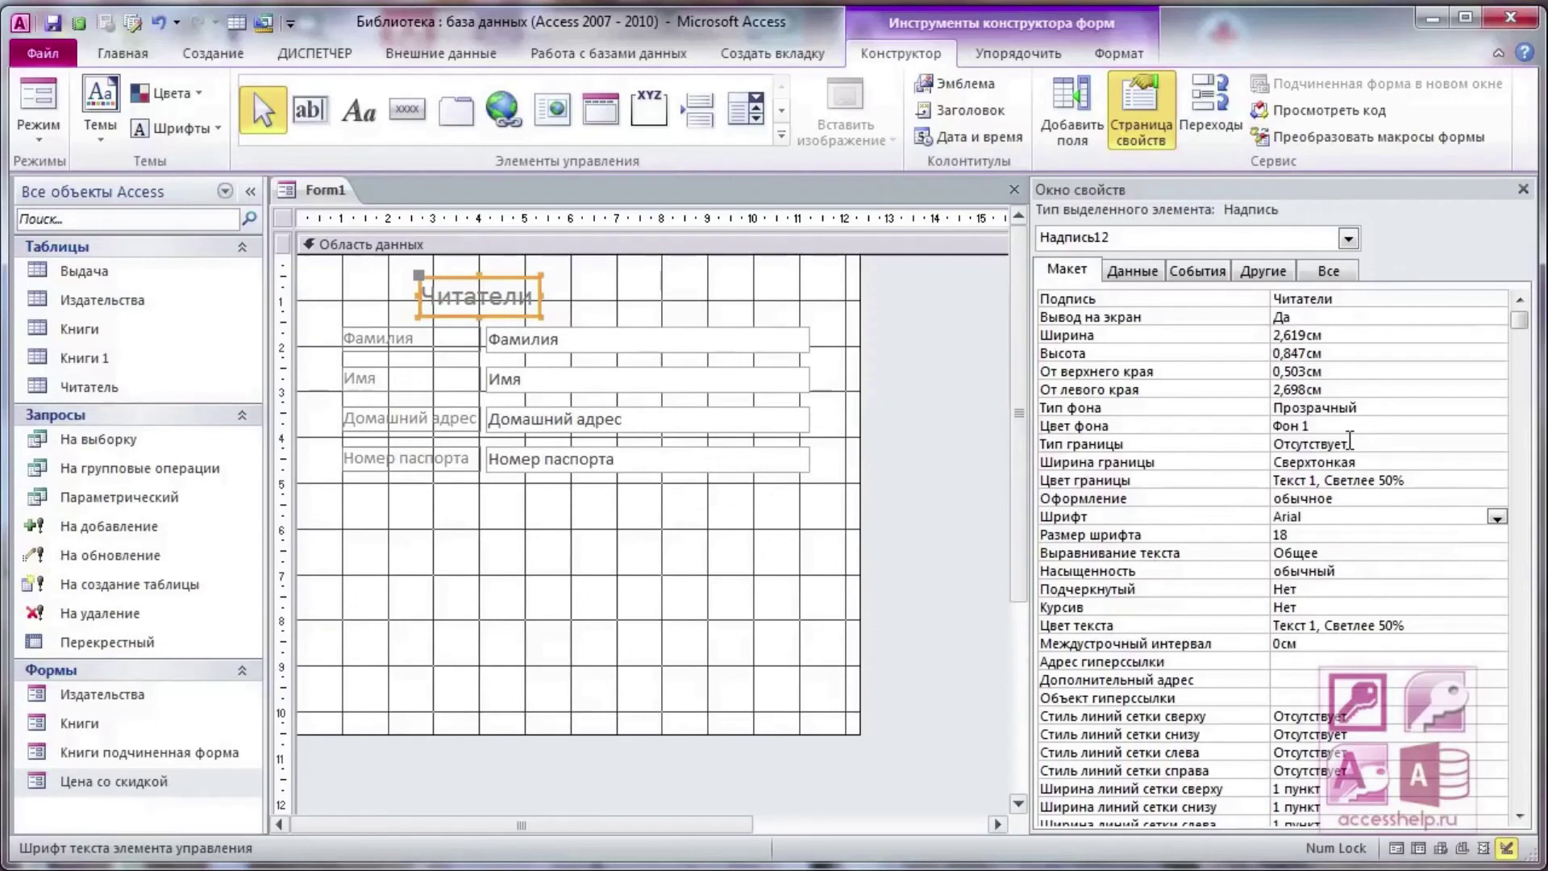
click(1498, 517)
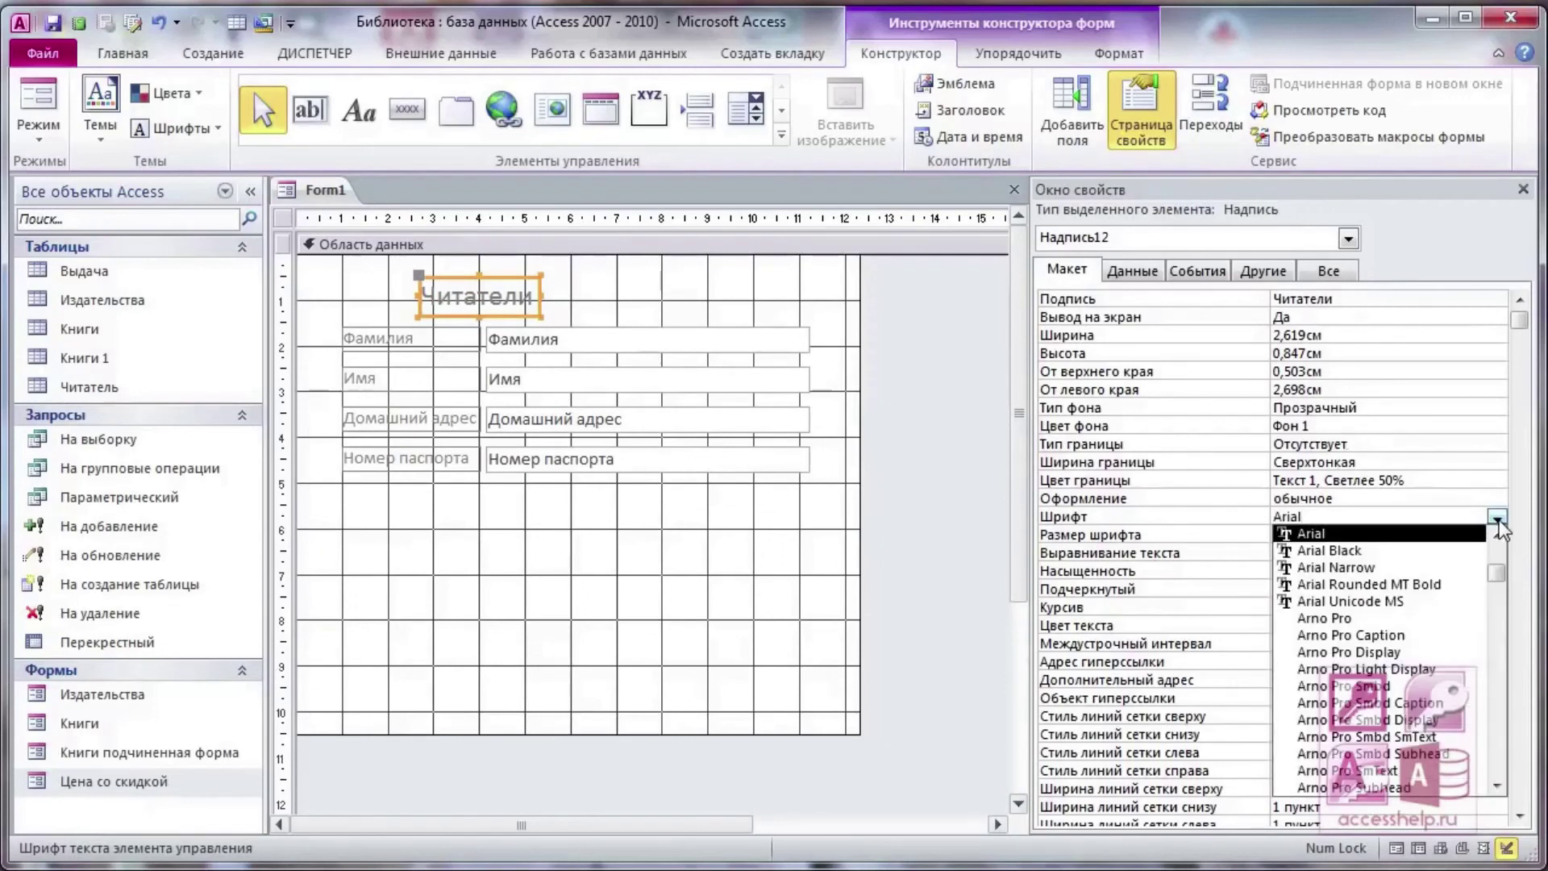
key(Return)
key(Return)
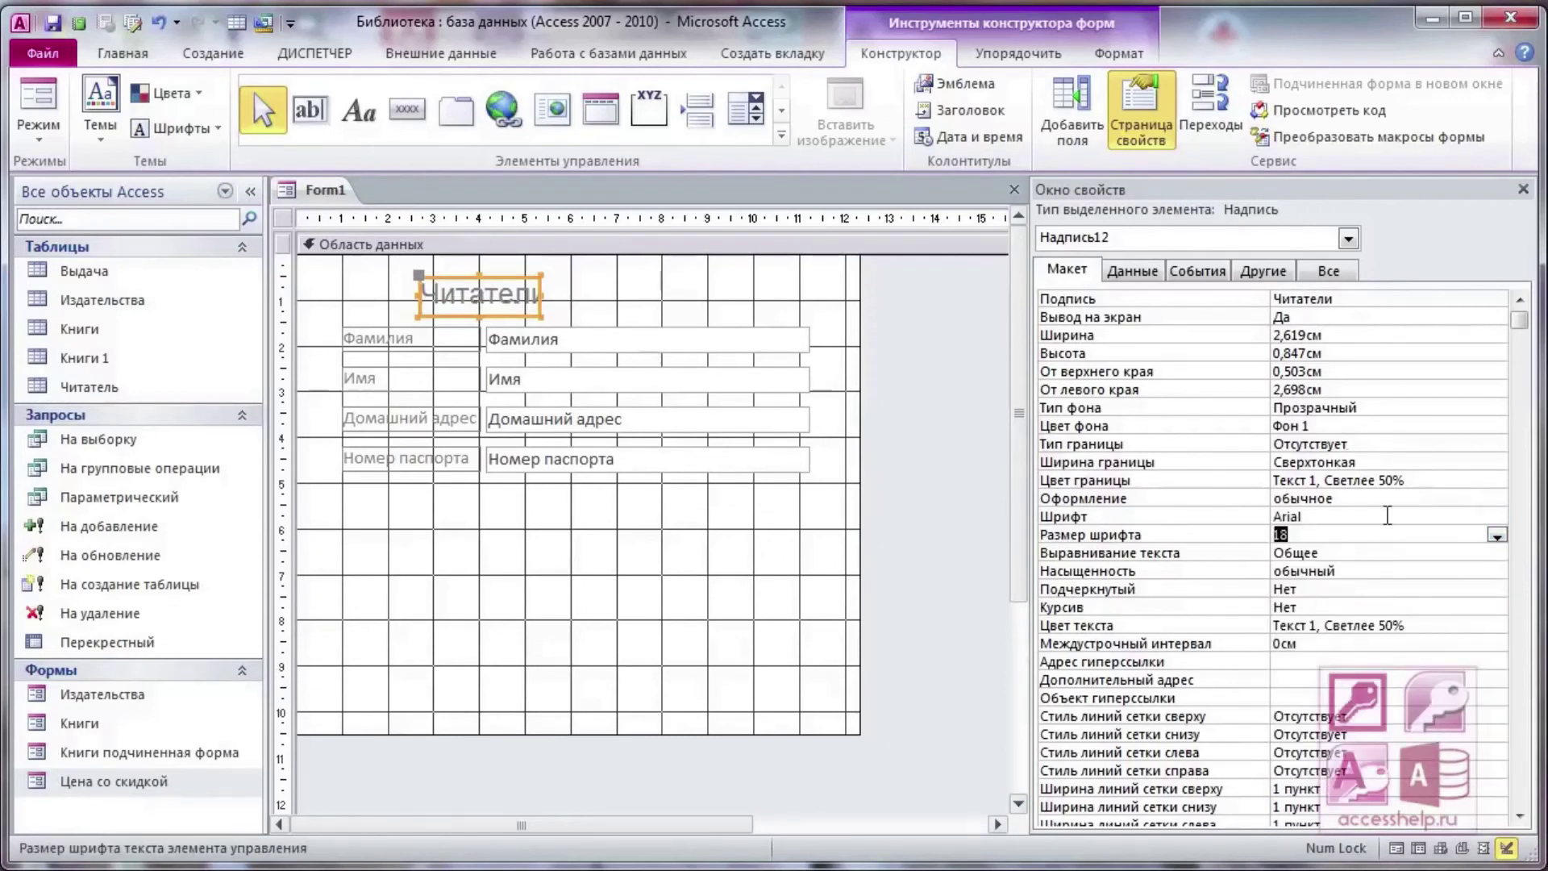
click(594, 292)
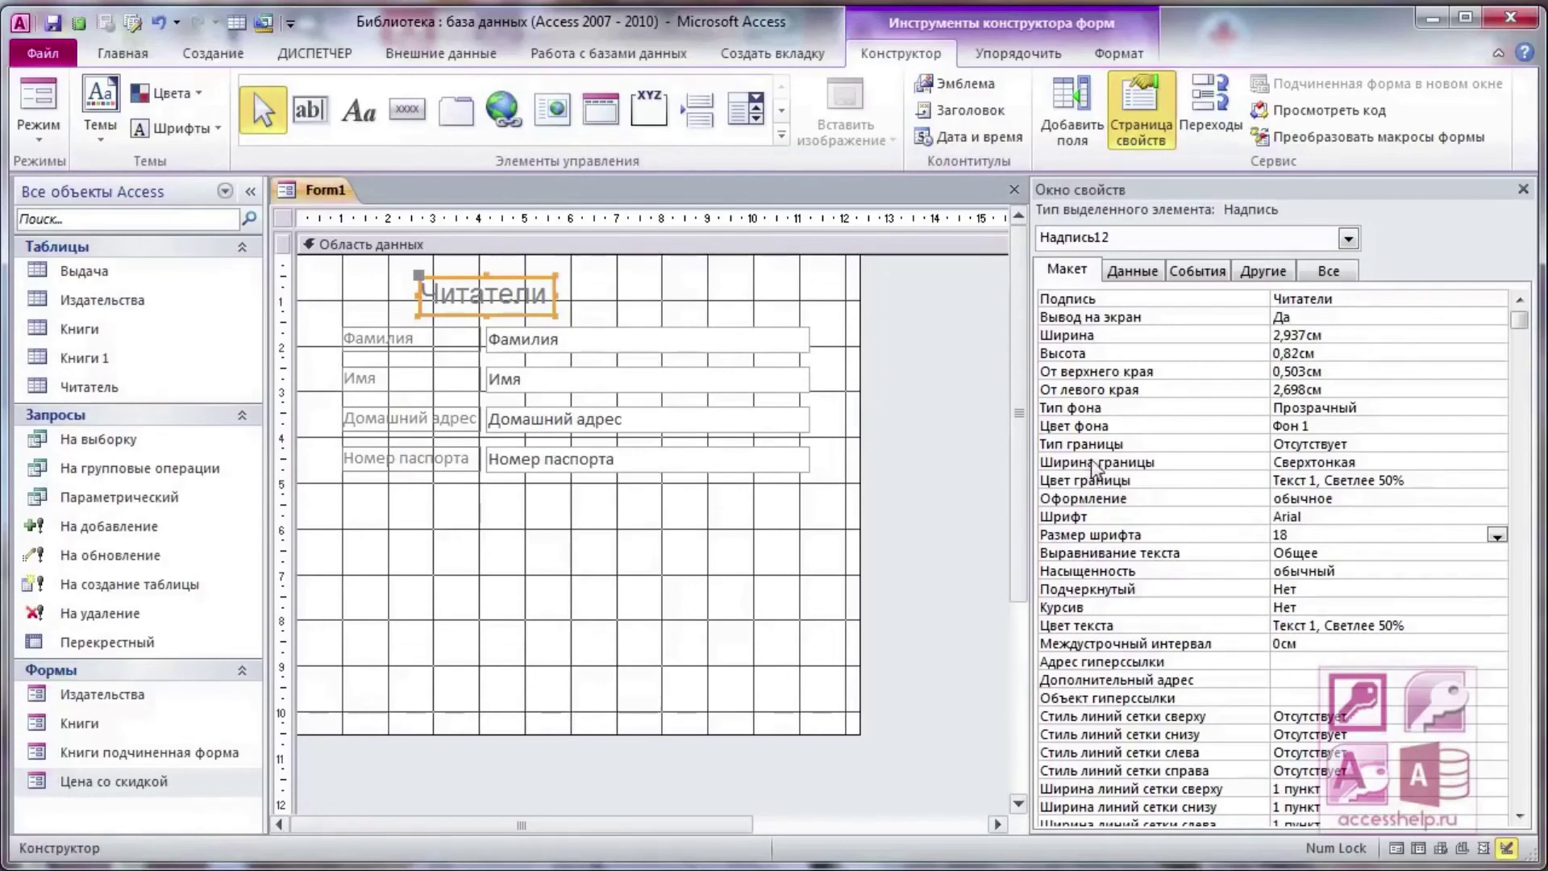
Set the Читатели label's text colour to dark red and shift the label slightly right
click(1484, 629)
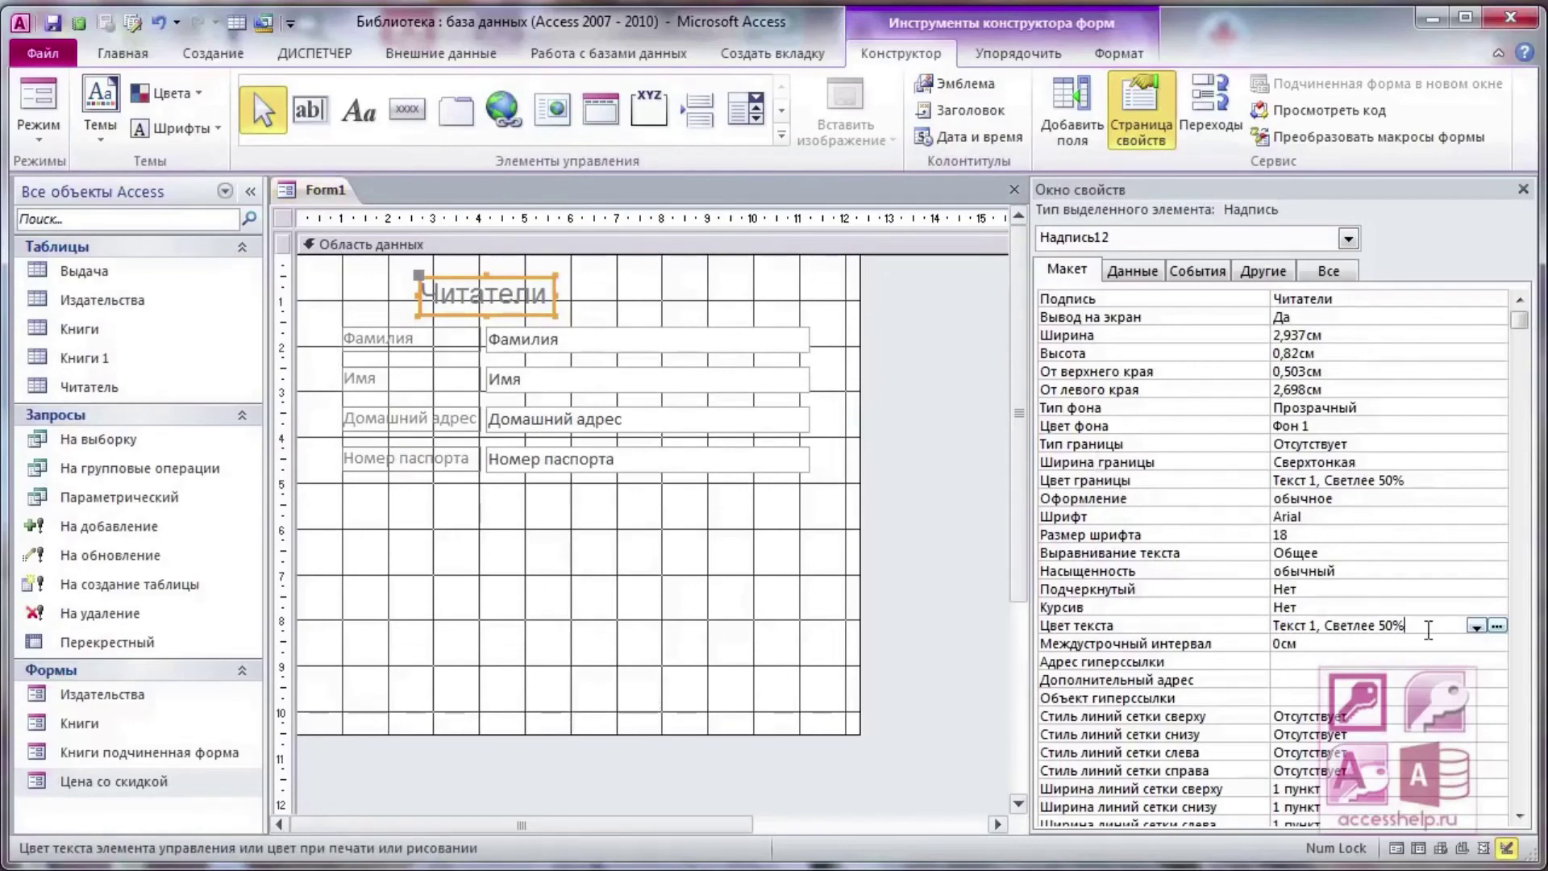
click(1497, 628)
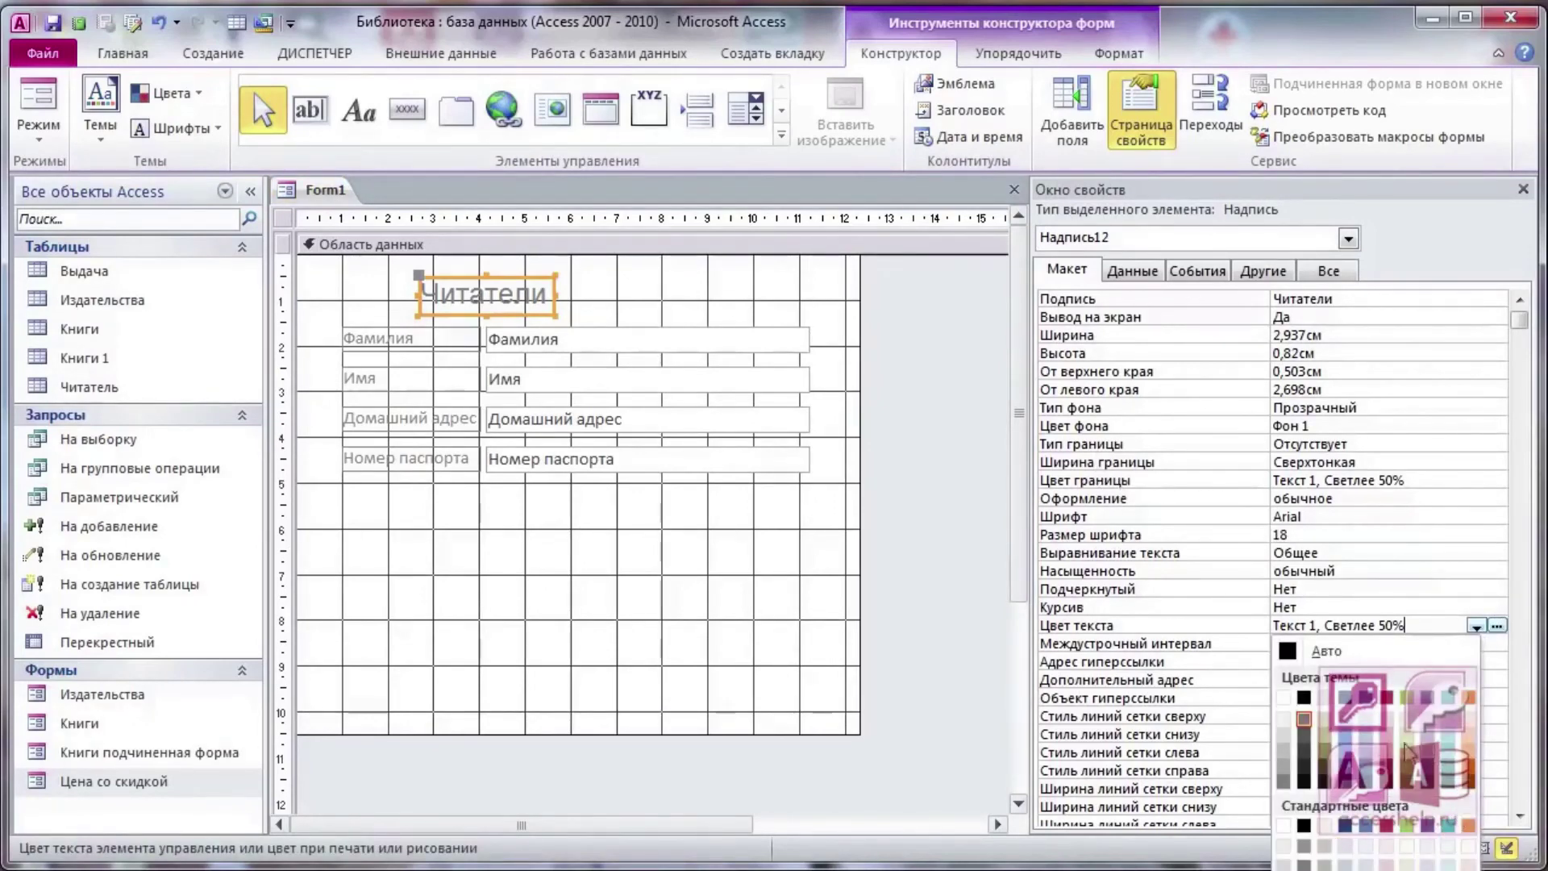
click(1388, 825)
Check the coloured Читатели heading in Form view and switch back to Design view
right_click(320, 191)
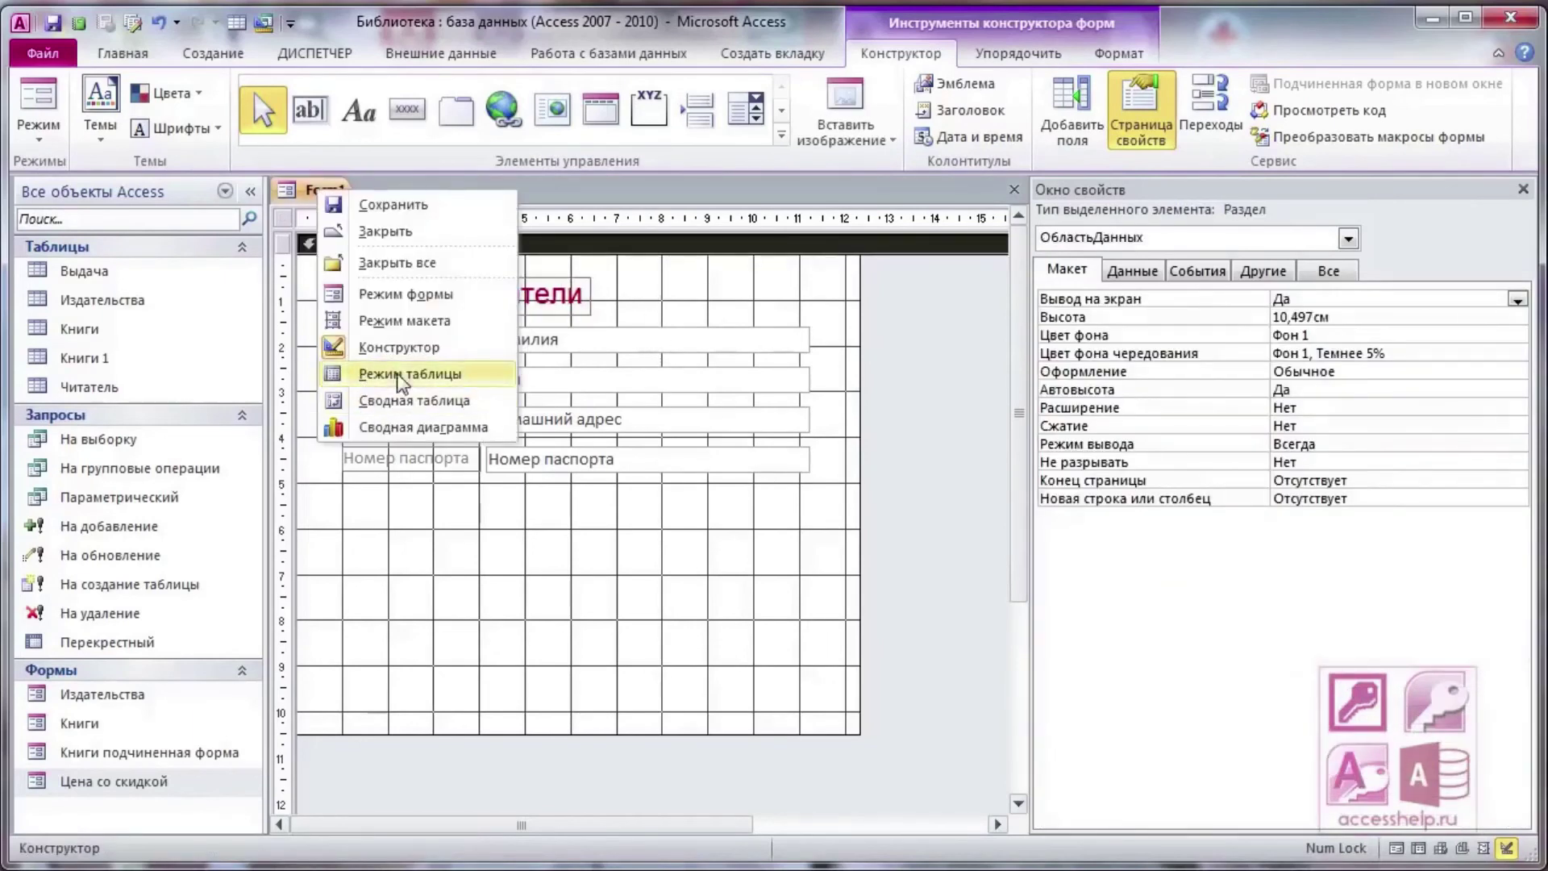
click(404, 296)
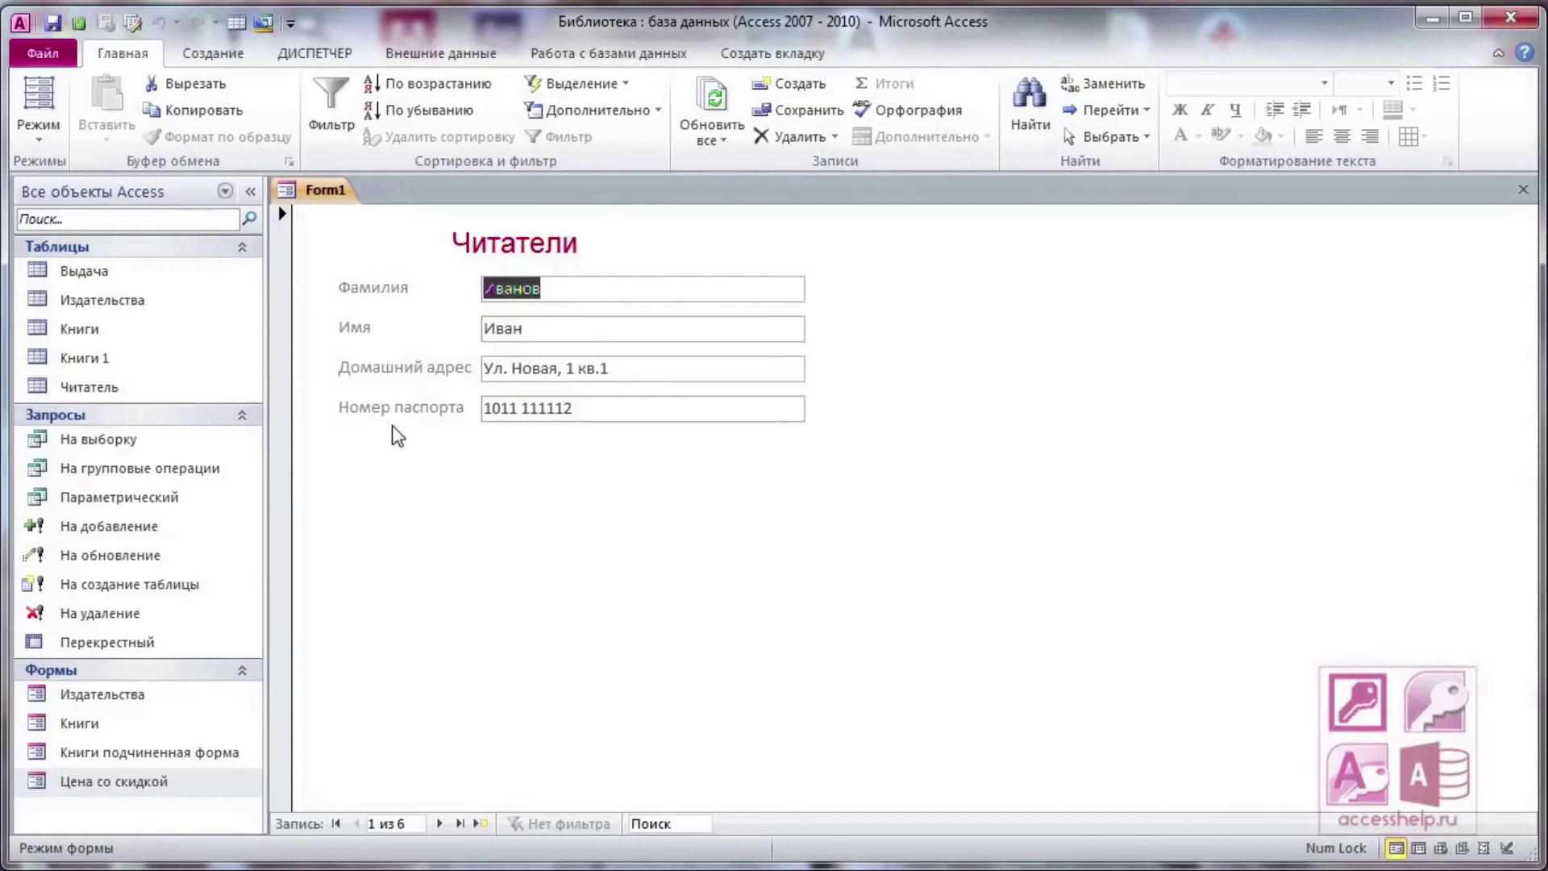
right_click(323, 191)
click(408, 347)
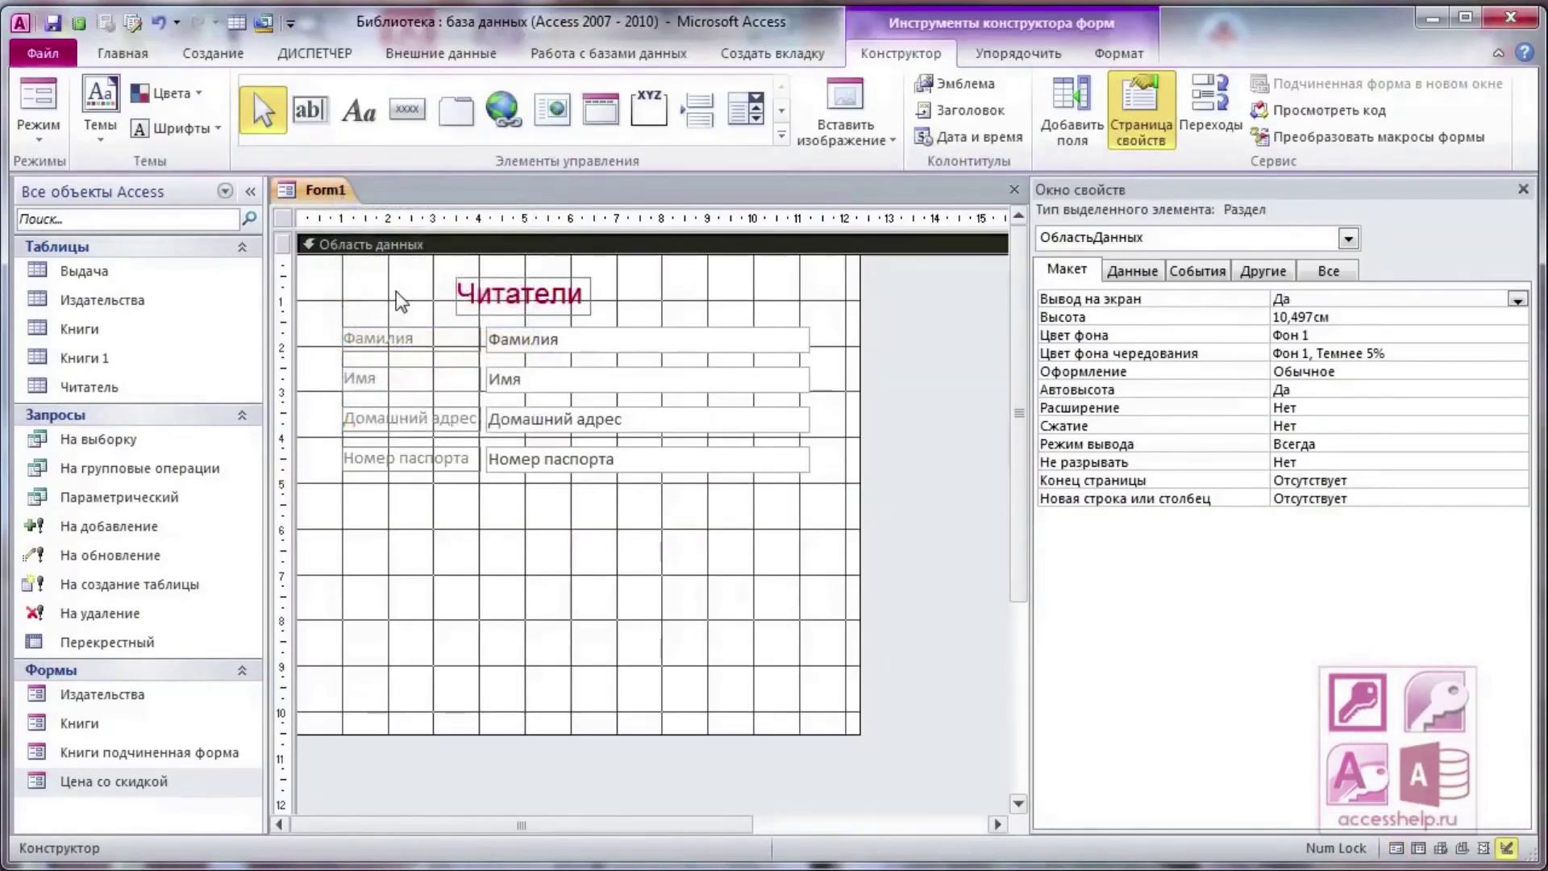
Fill the background of the Область данных with the pale aqua colour #D1EAF0
right_click(396, 293)
mouse_move(466, 397)
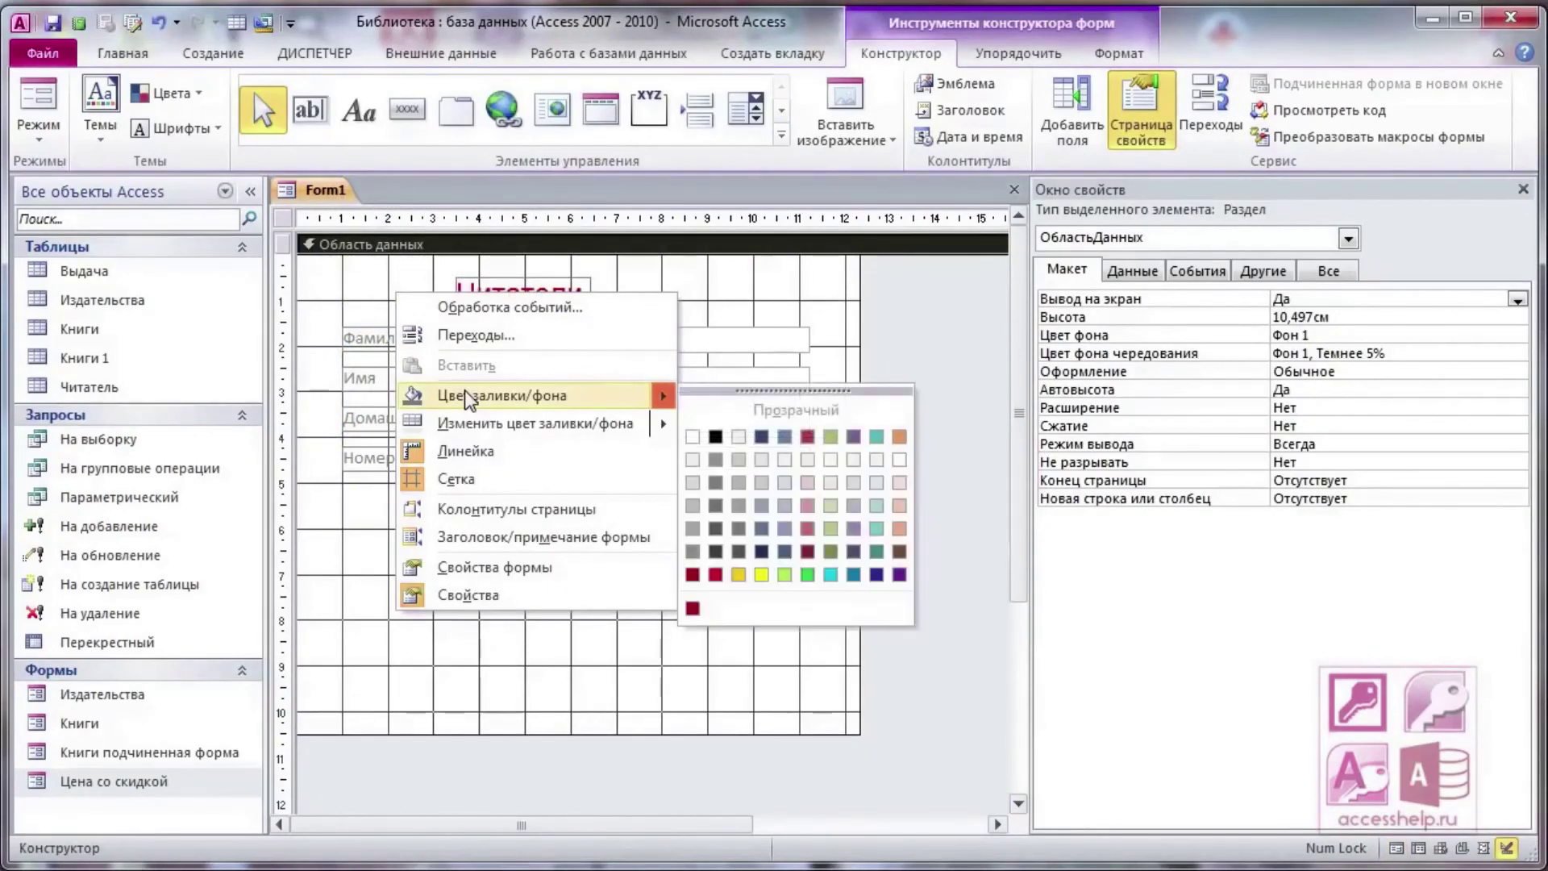
click(877, 482)
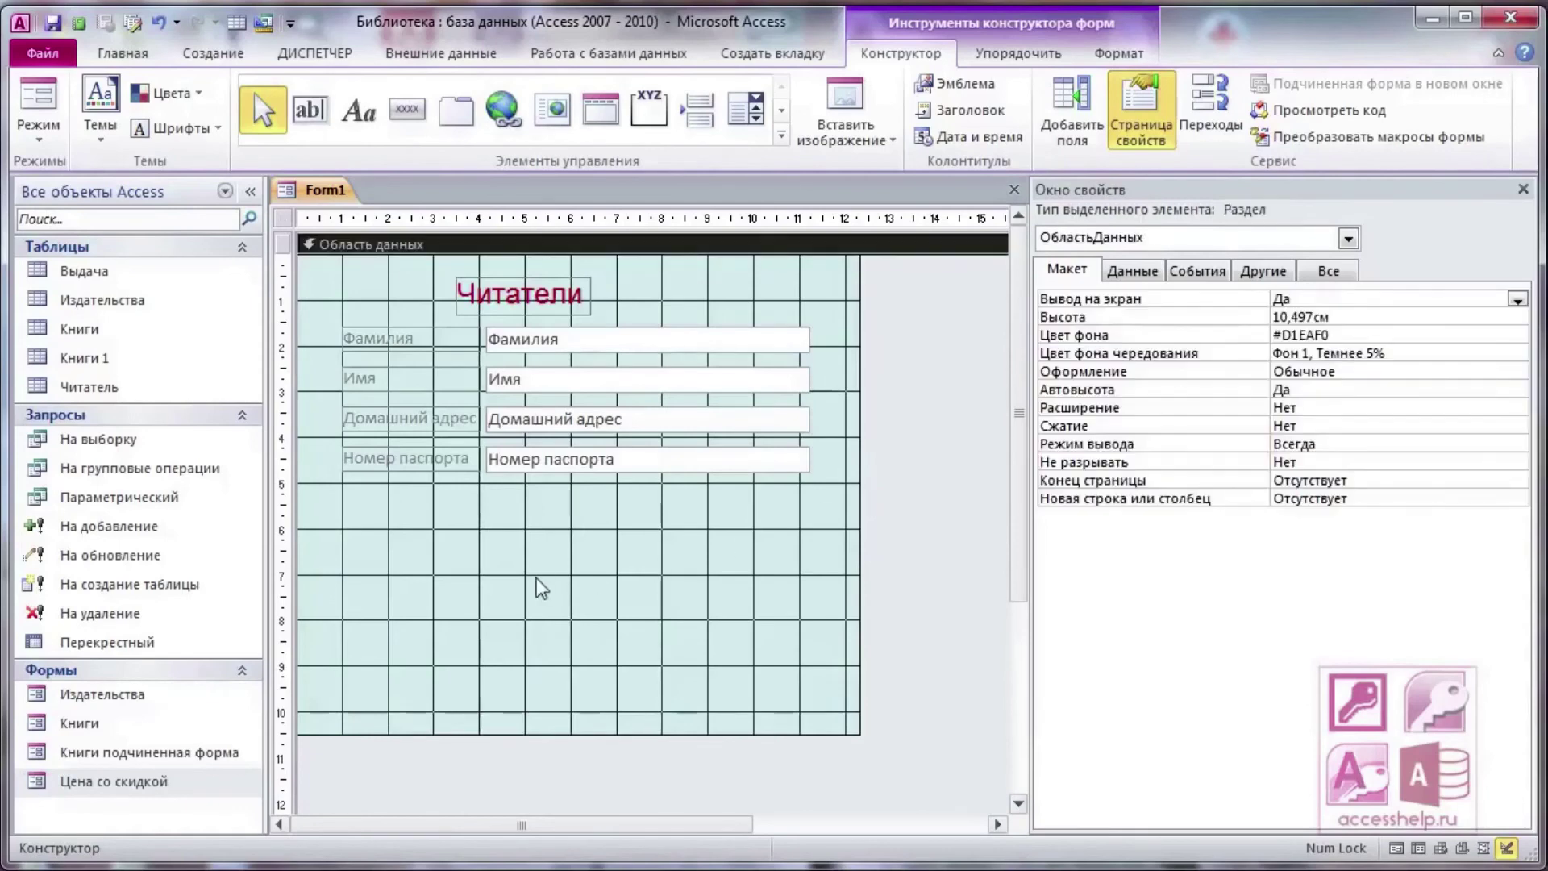
Set the text colour of the four field labels to dark blue #2F3699 and make them italic
drag(360, 449, 363, 399)
click(377, 338)
ctrl+click(409, 378)
ctrl+click(409, 421)
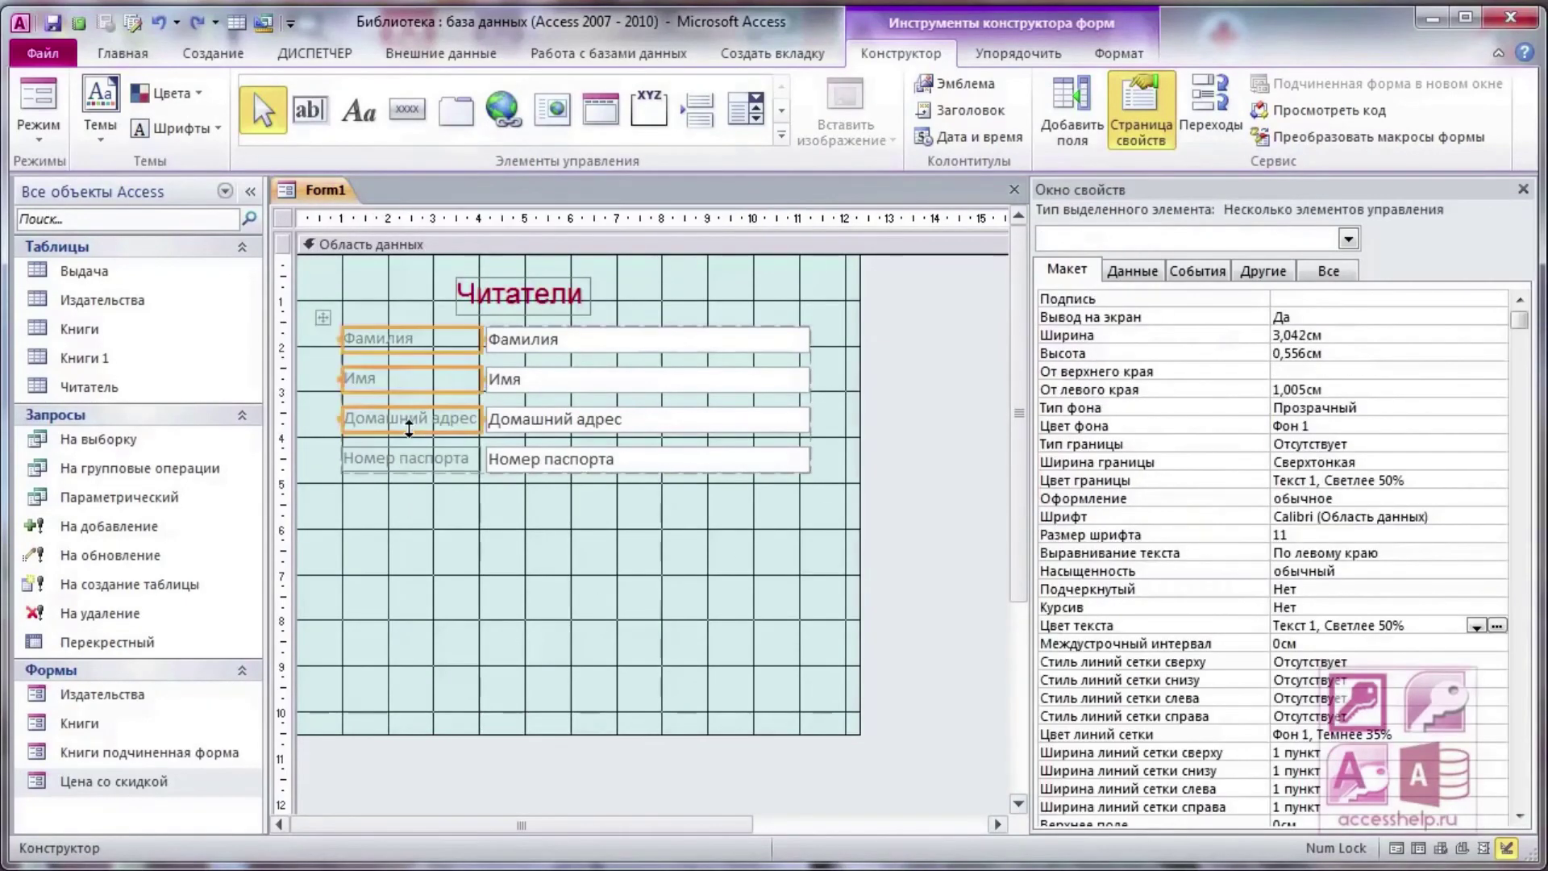
ctrl+click(421, 463)
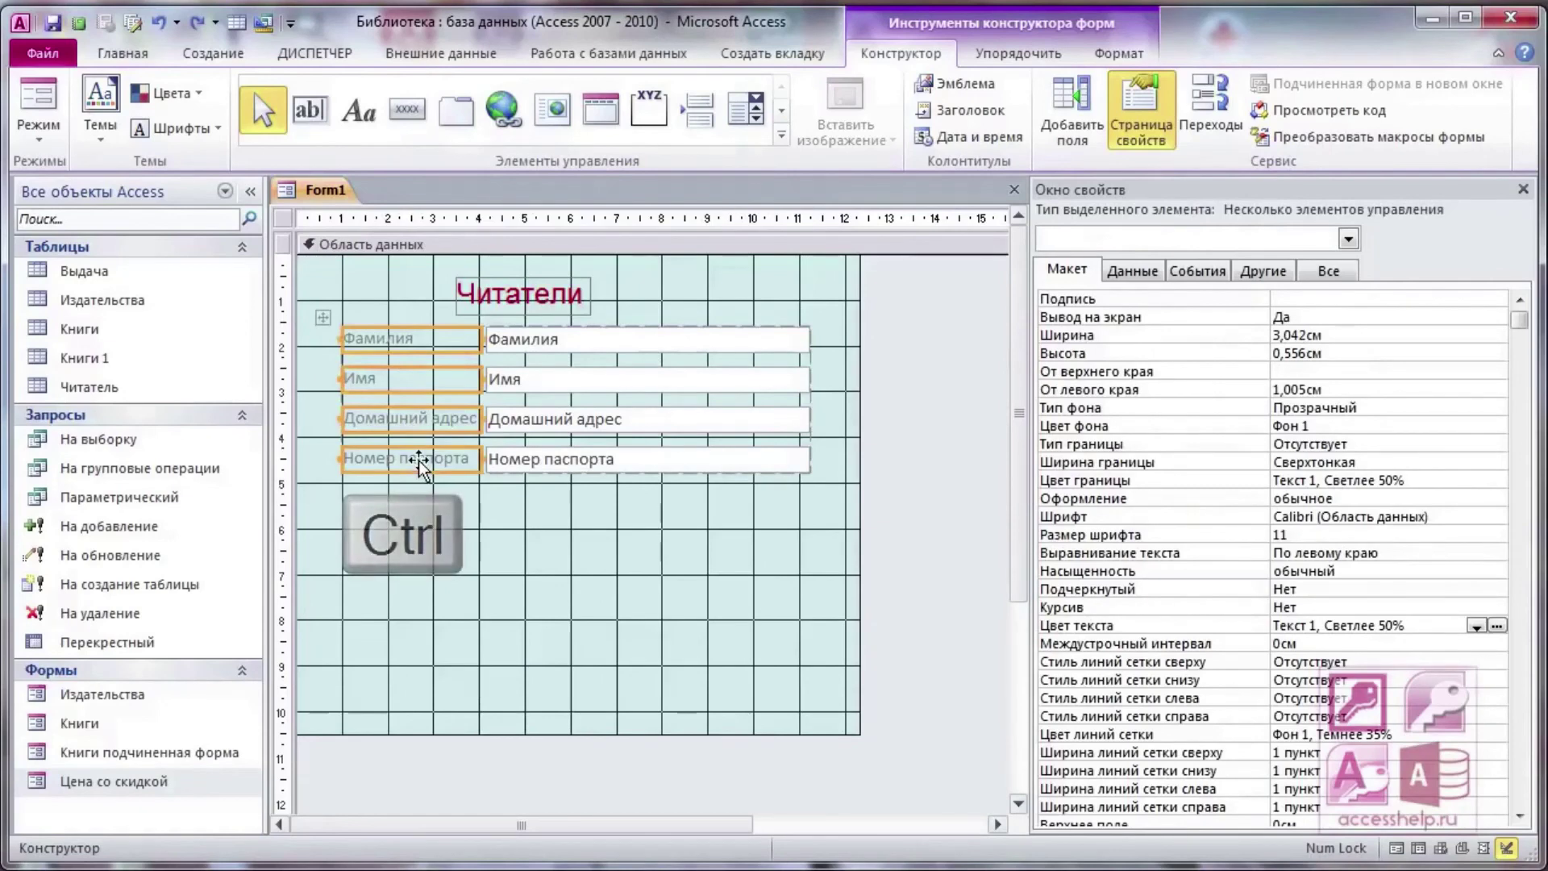
right_click(420, 462)
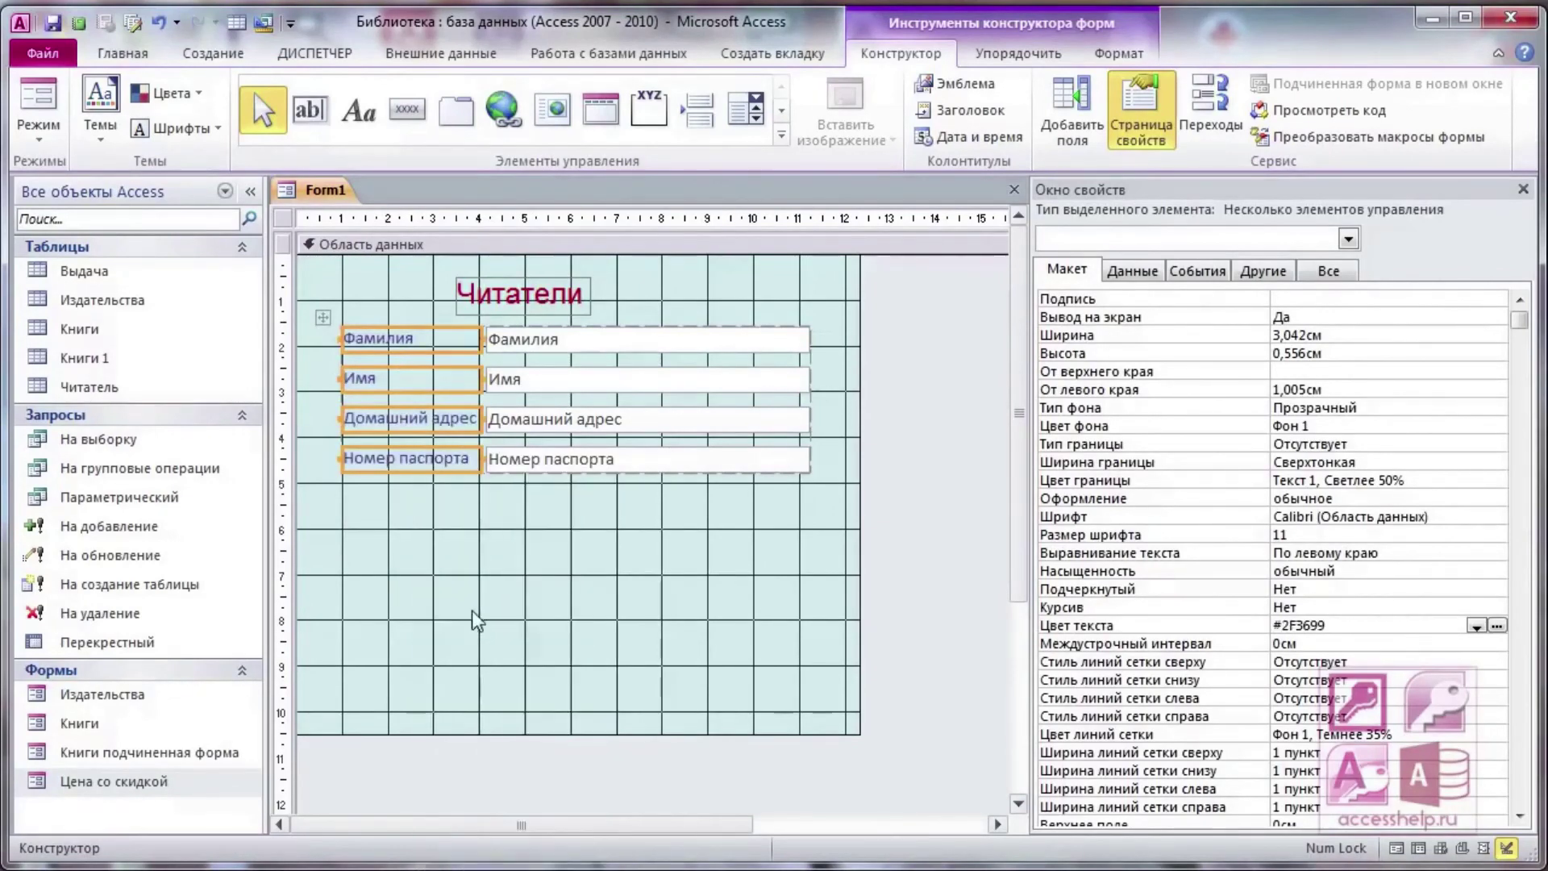
key(ctrl+i)
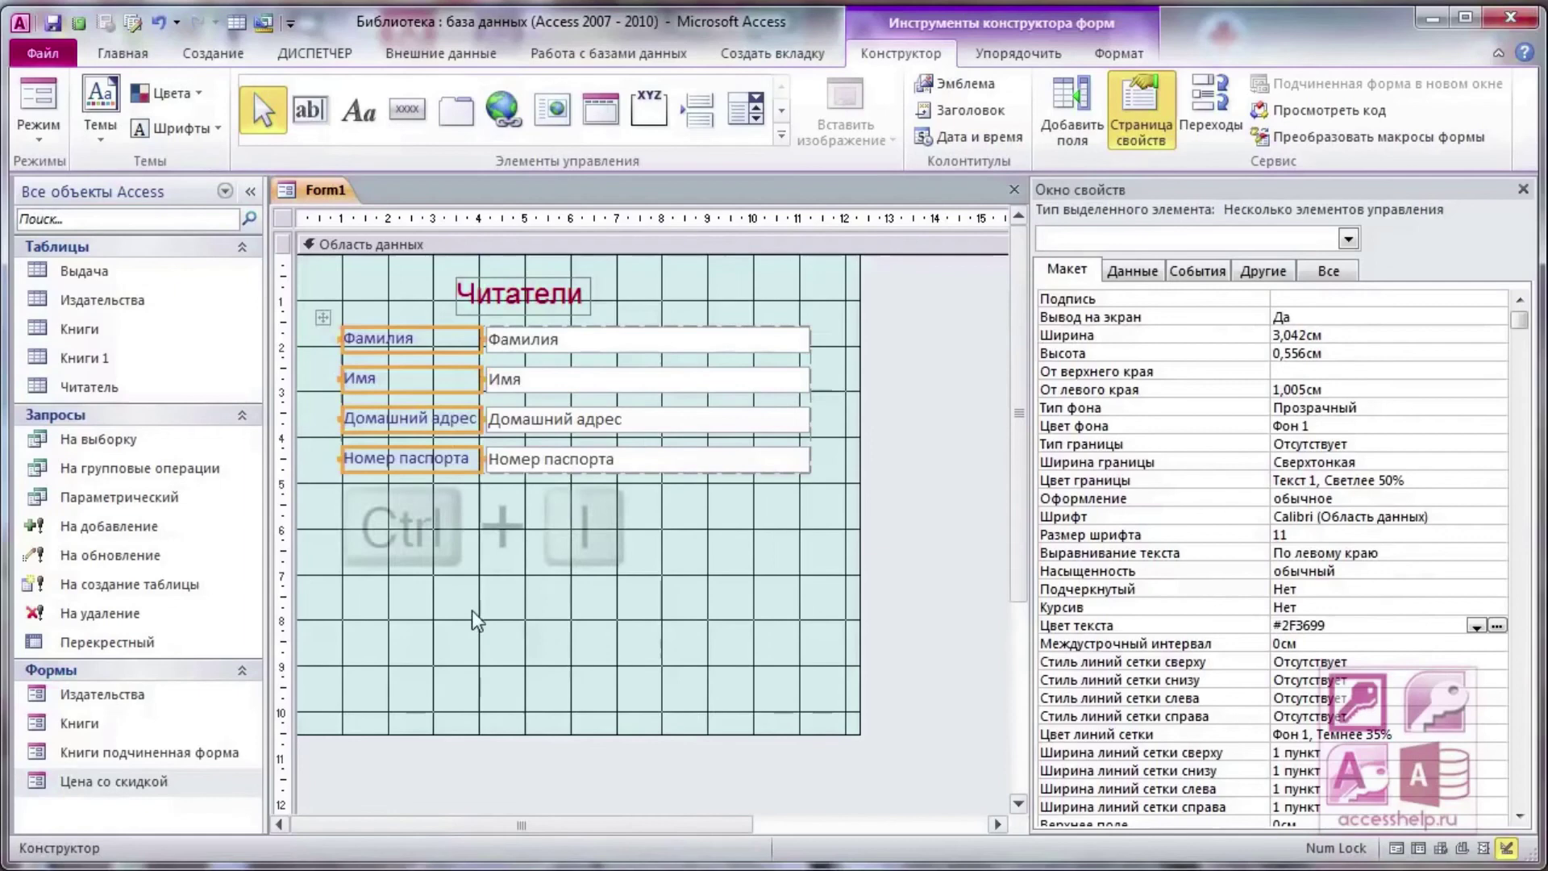
click(473, 553)
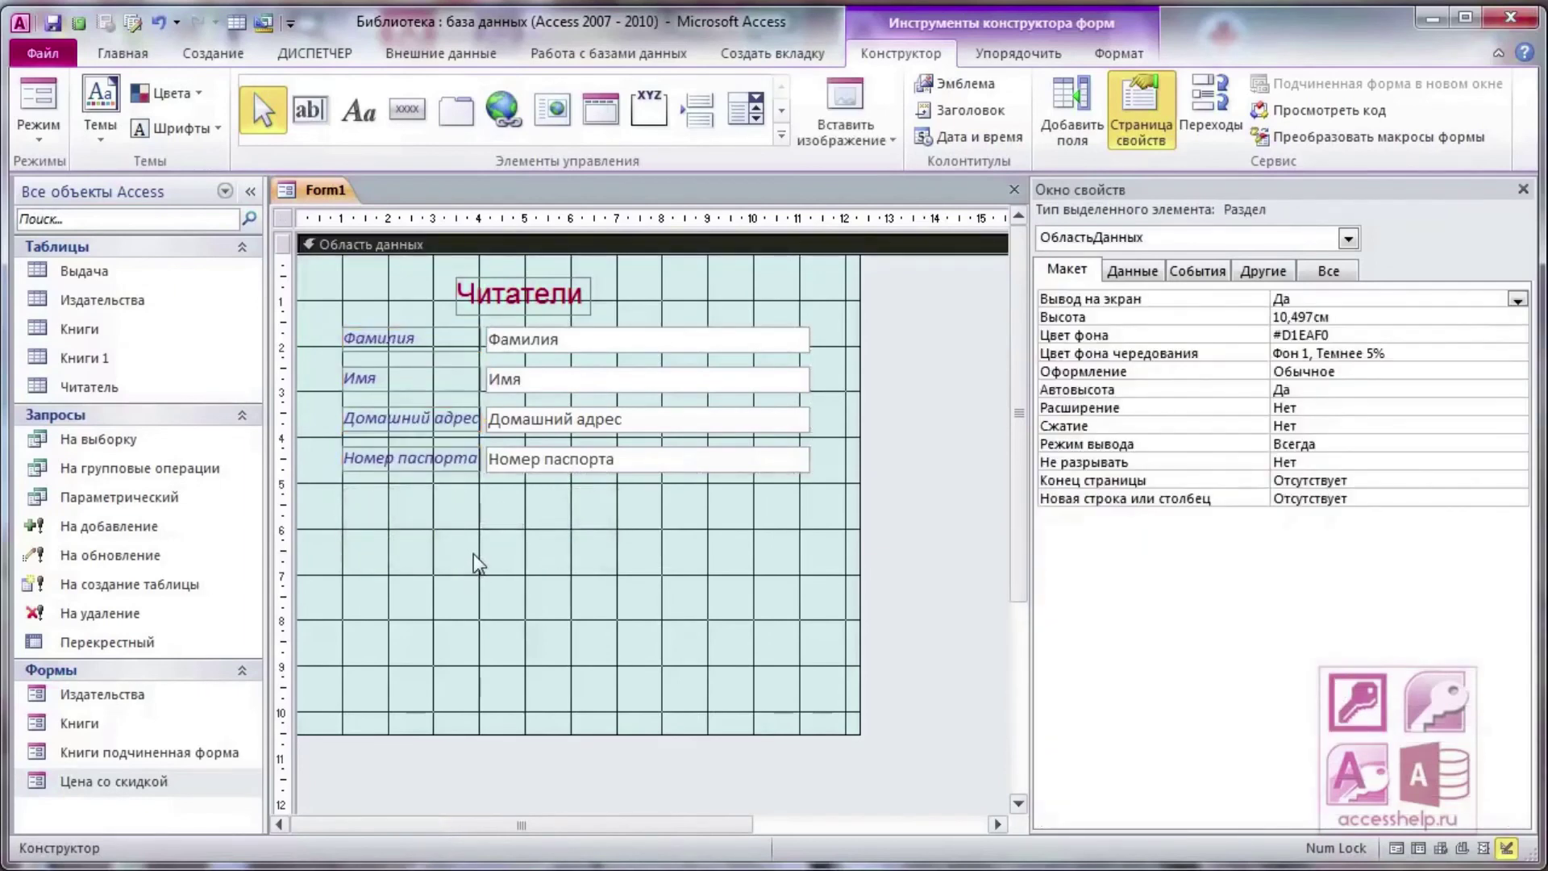
Add icon buttons below the fields for going to the previous record, going to the next record and closing the form
click(406, 109)
click(357, 547)
click(1037, 401)
click(1155, 729)
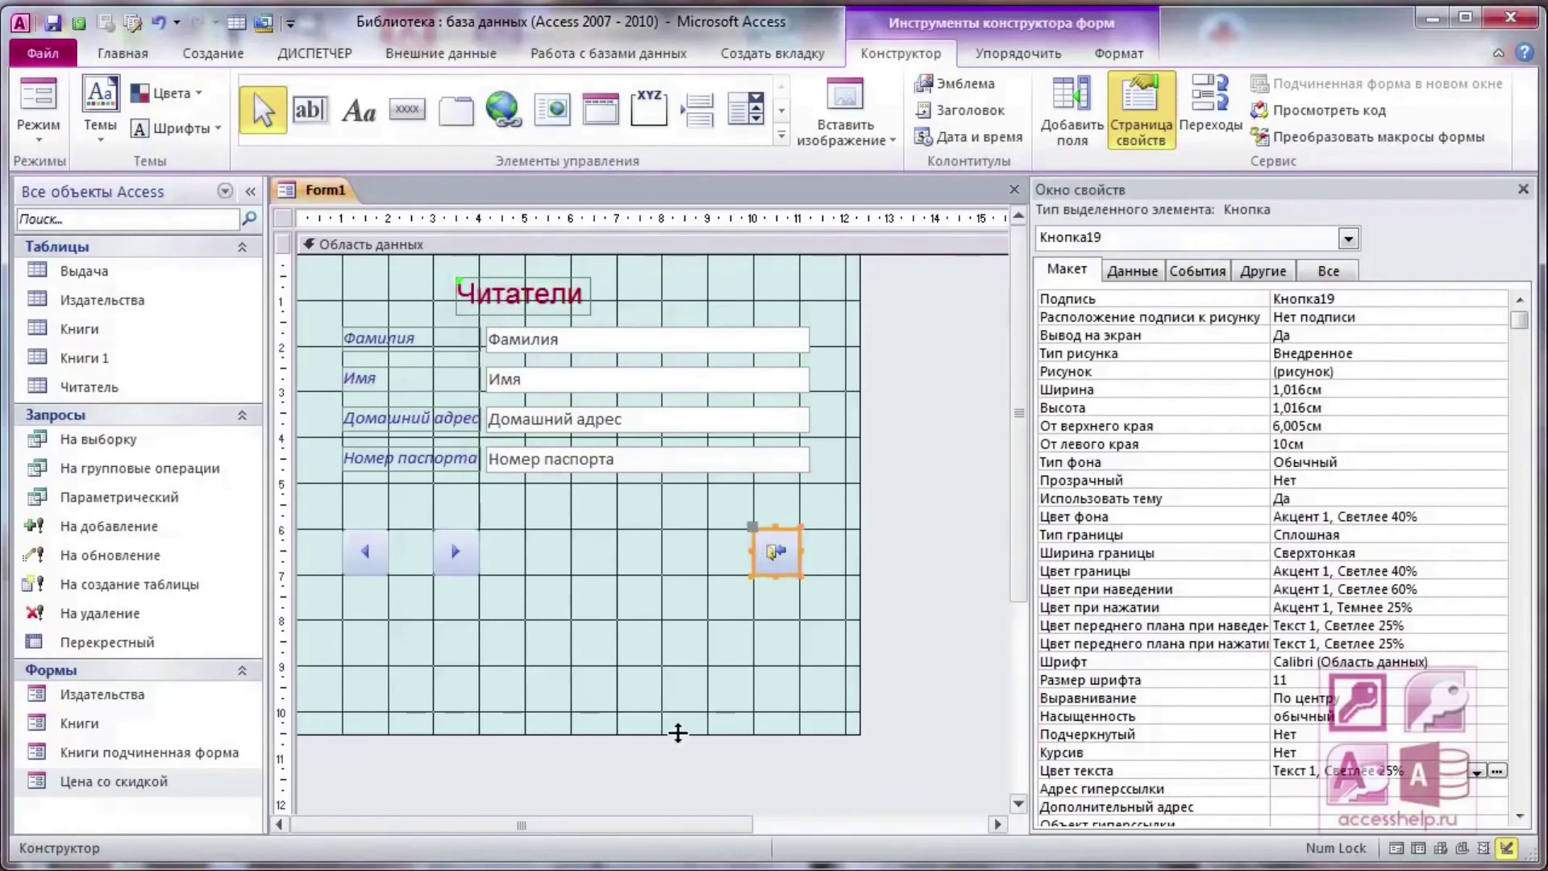
Shrink the Область данных to about 6.6 cm high, moving the buttons up towards the fields and the Читатели heading slightly right
drag(652, 731, 650, 588)
drag(323, 516, 683, 557)
key(Up)
key(Up)
key(Up)
Switch to Form view to check the finished form layout
right_click(346, 282)
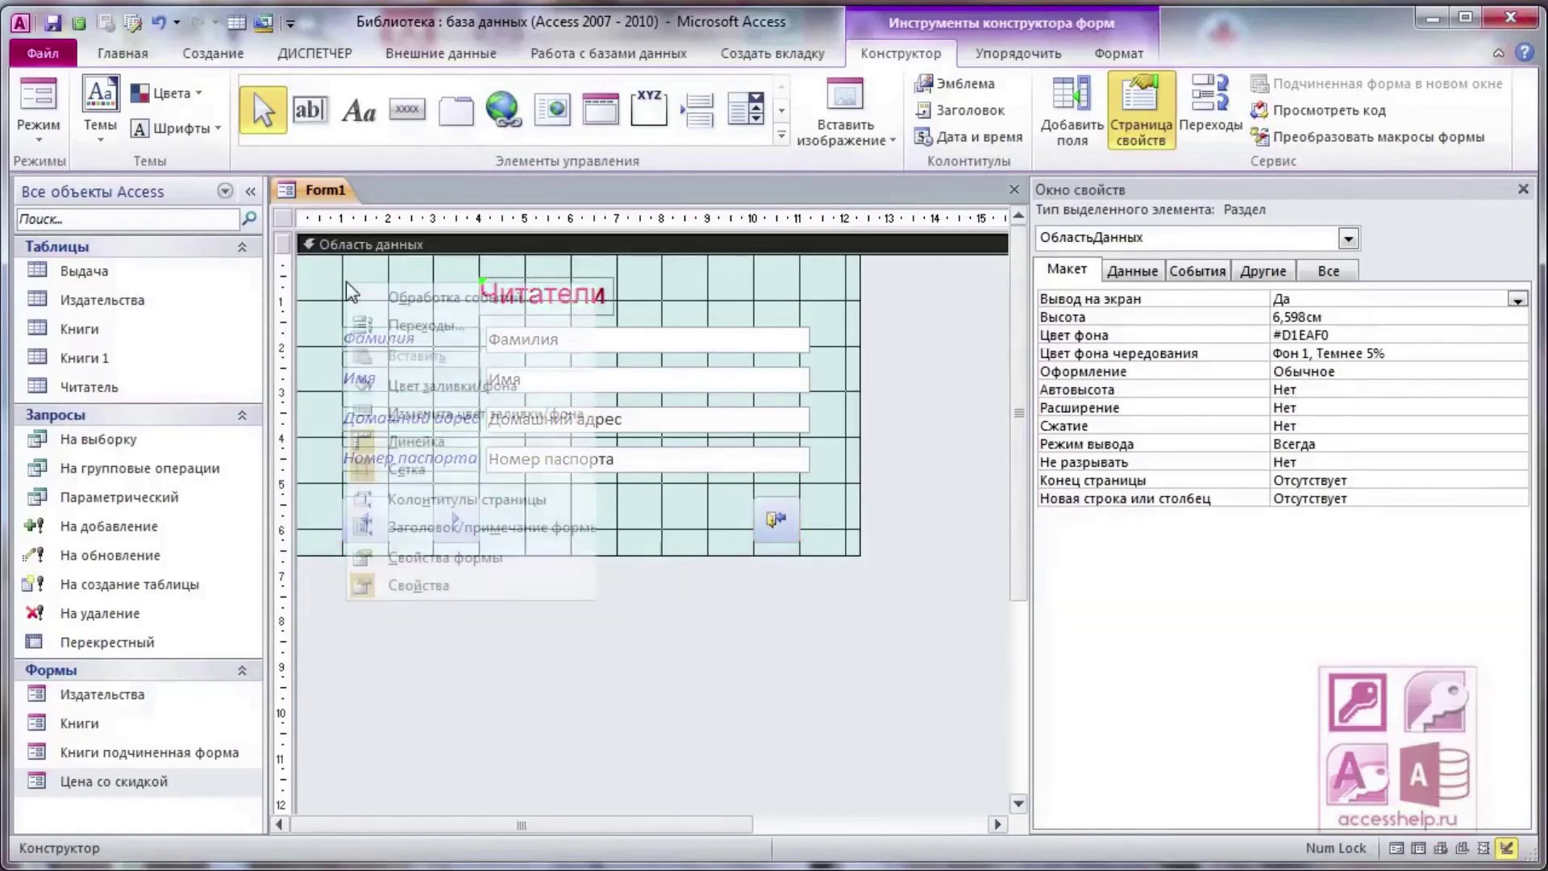
right_click(317, 188)
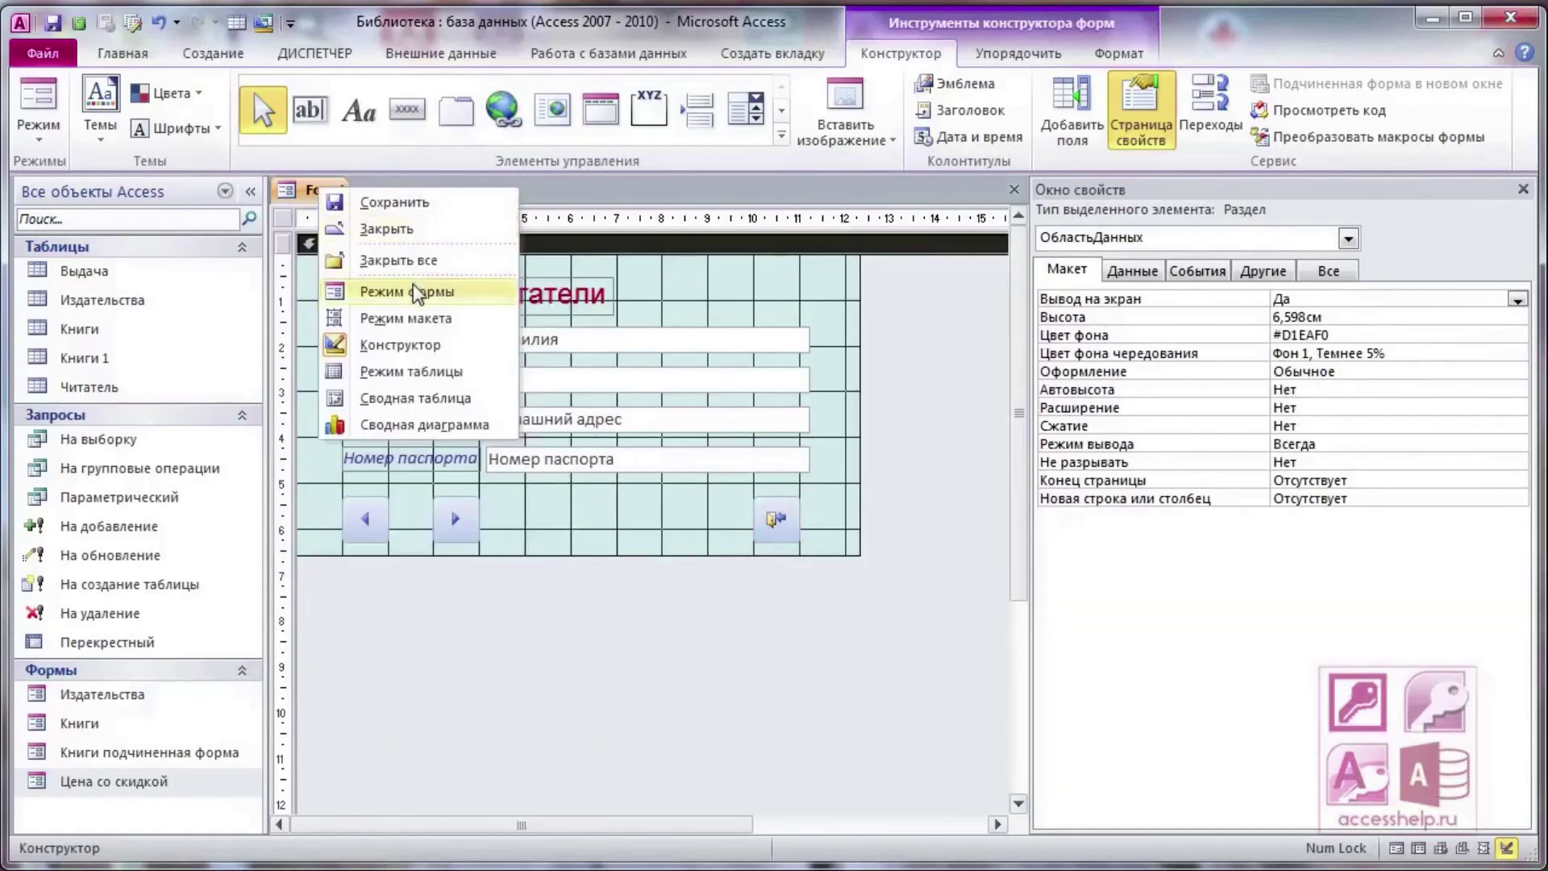
click(413, 292)
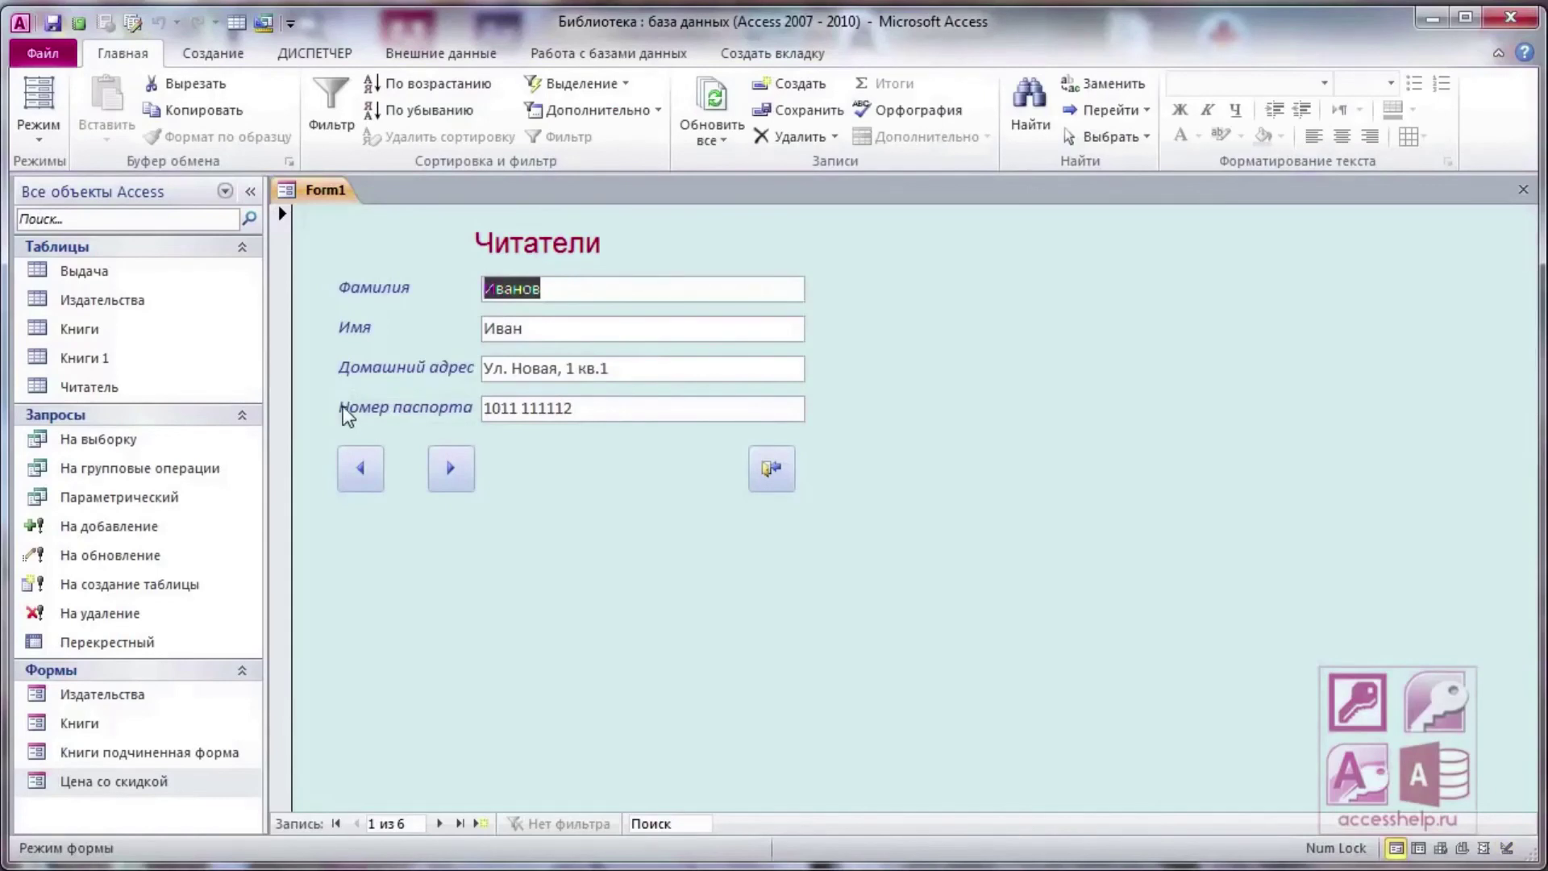
Save the form under the name Читатели
key(ctrl+s)
text(Xbnfntk)
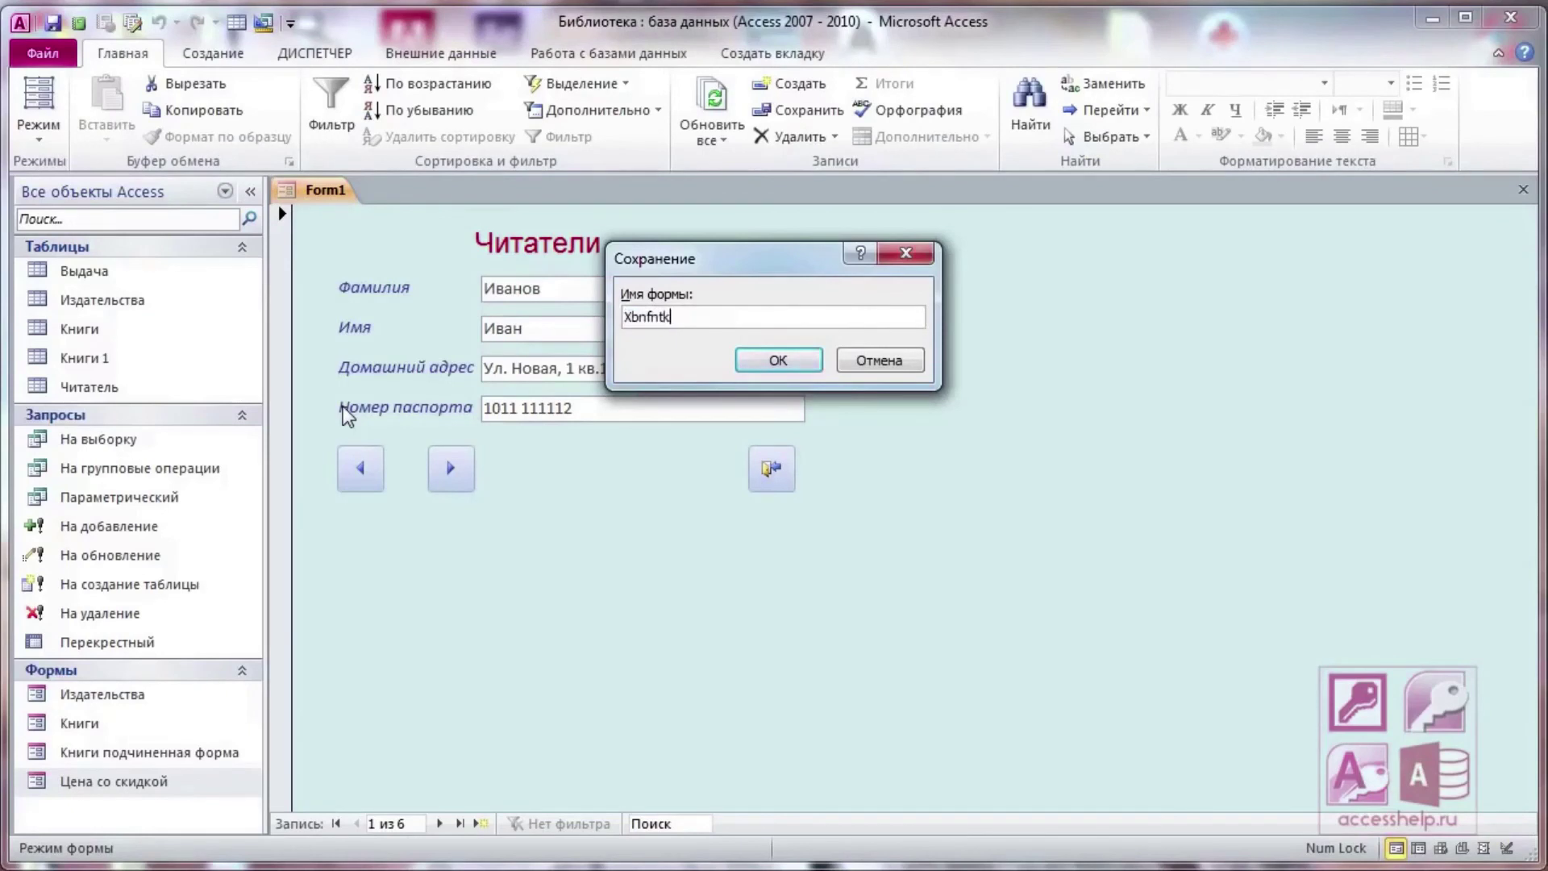
text(b)
key(Return)
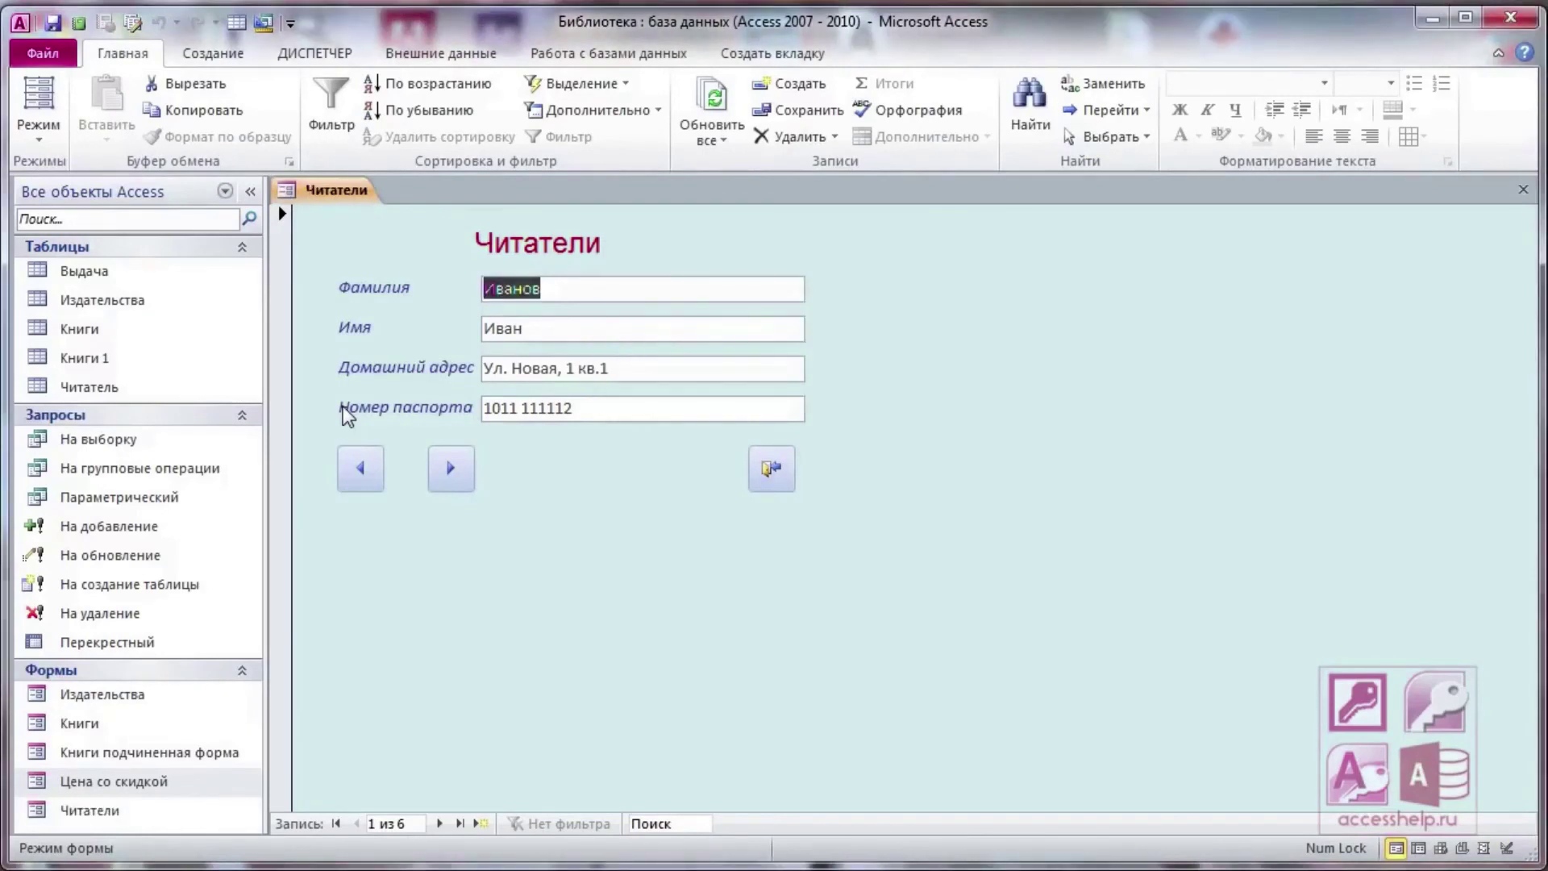